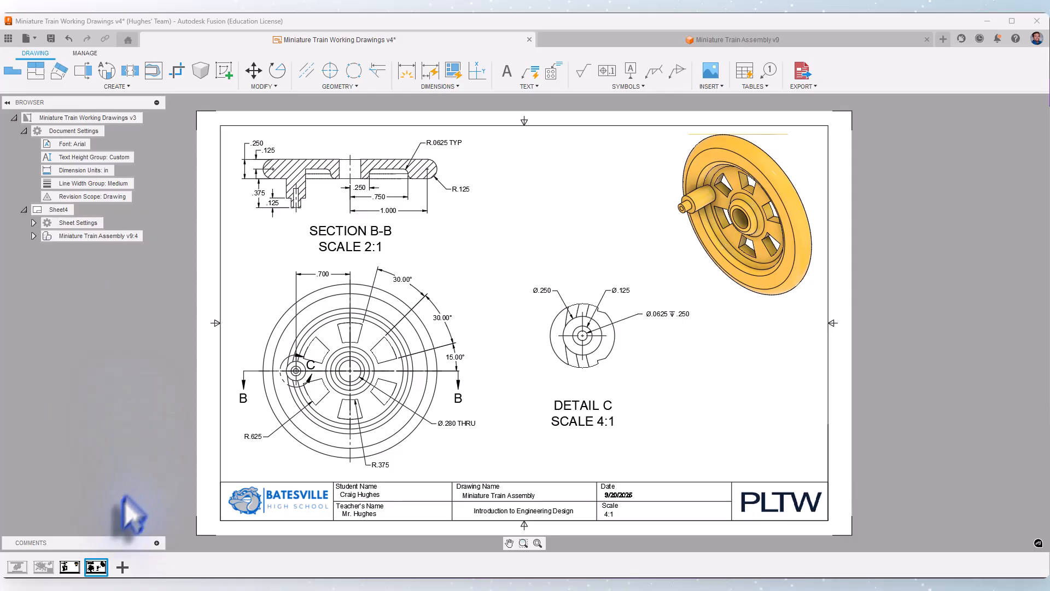
Add a new sheet and place a front base view of the train assembly on it at 2:1 scale
mouse_move(69, 564)
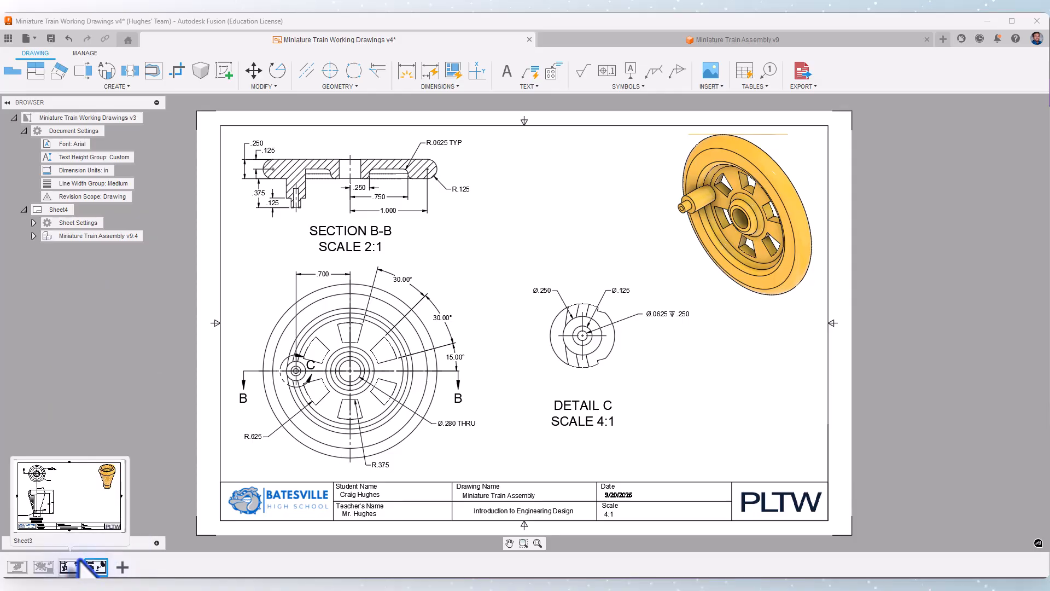
left_click(122, 567)
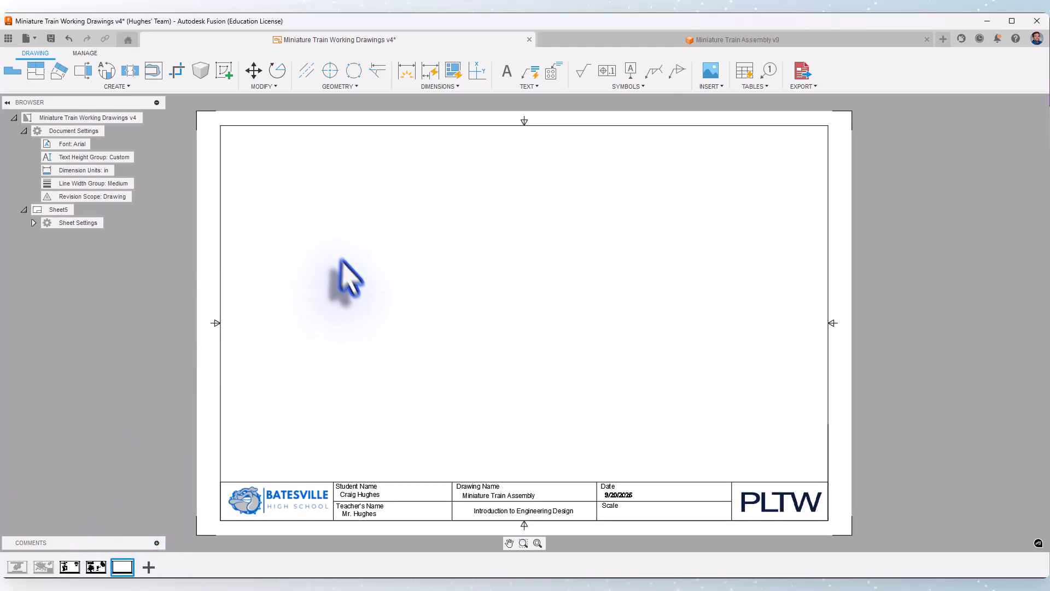
left_click(12, 71)
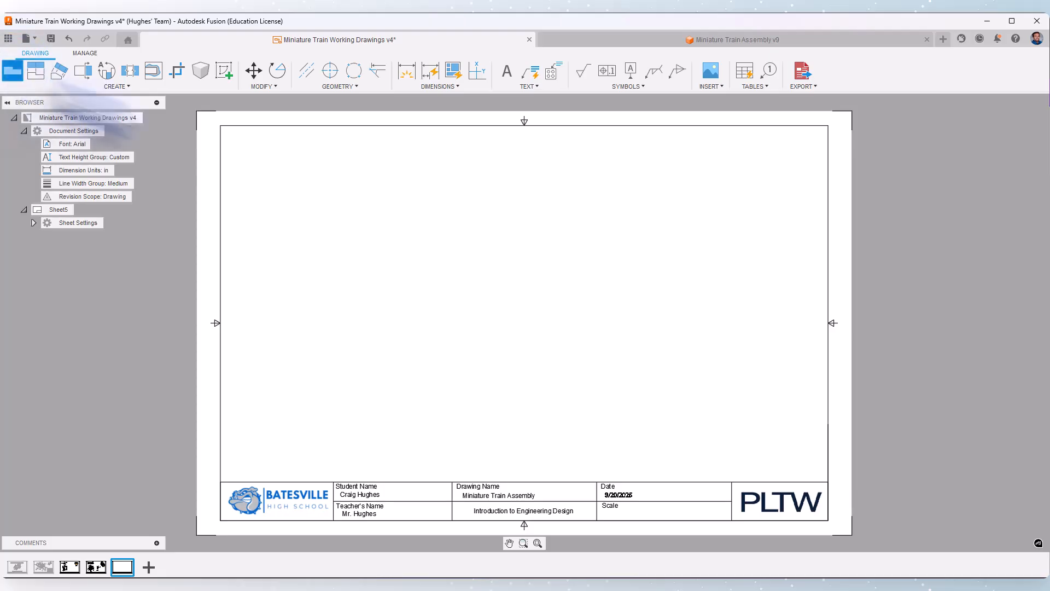
left_click(1020, 232)
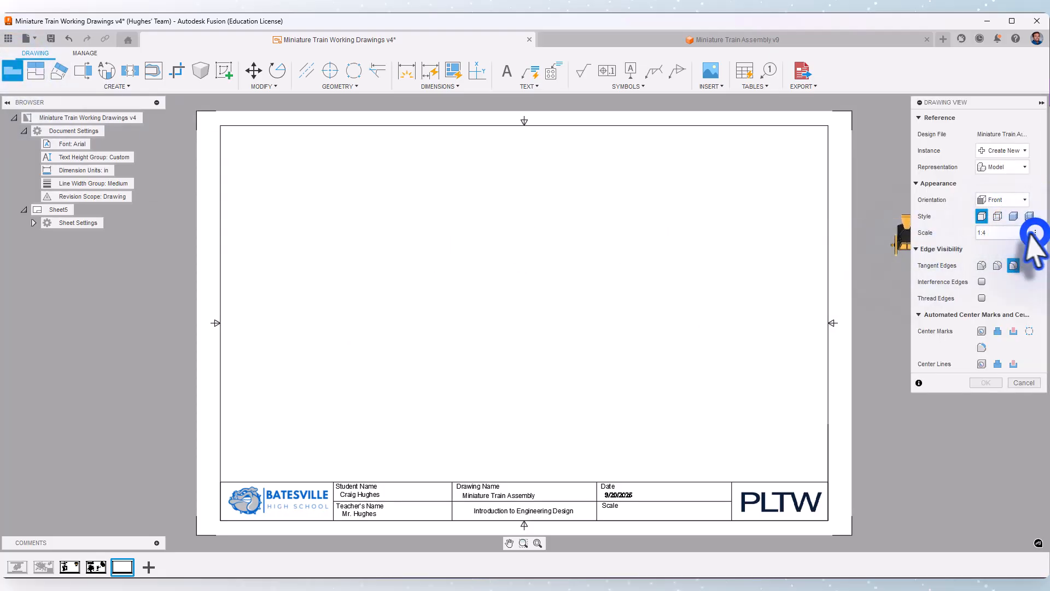
left_click(1003, 206)
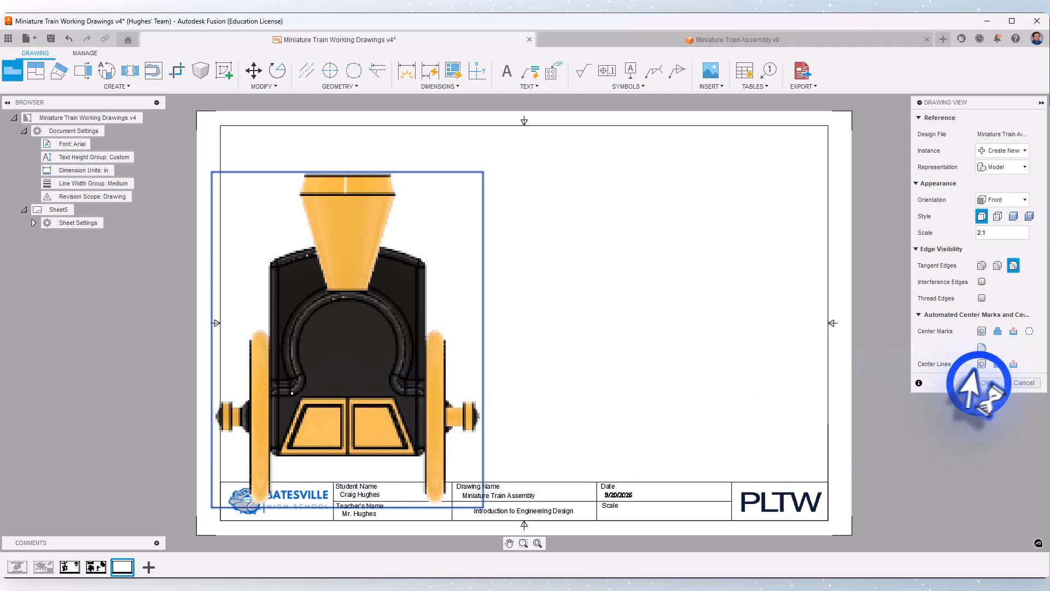
left_click(985, 382)
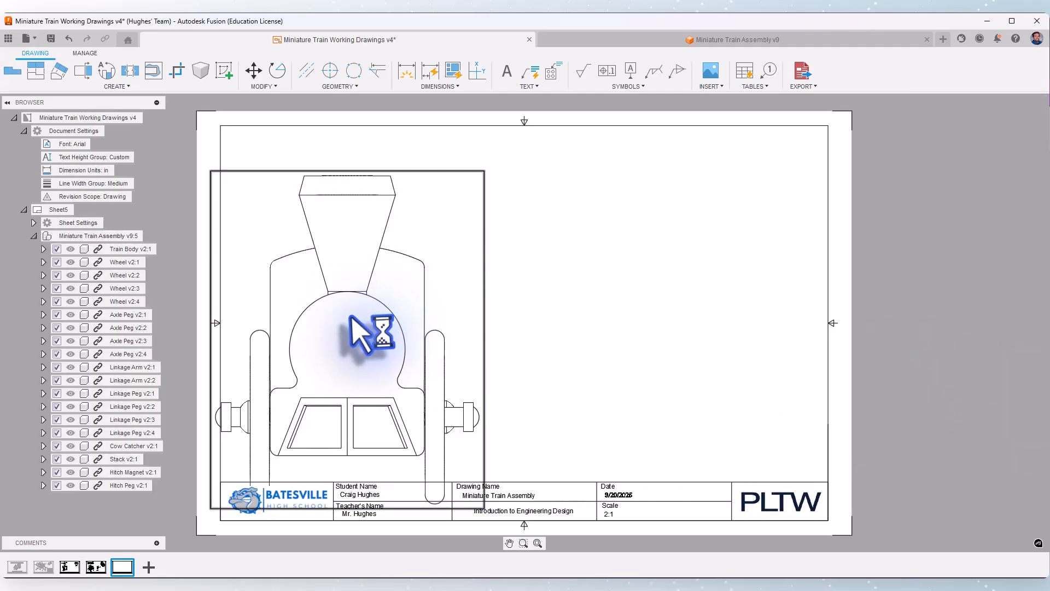
Suppress every component except the Cow Catcher and move its front view down to just above the title block
left_click(120, 446)
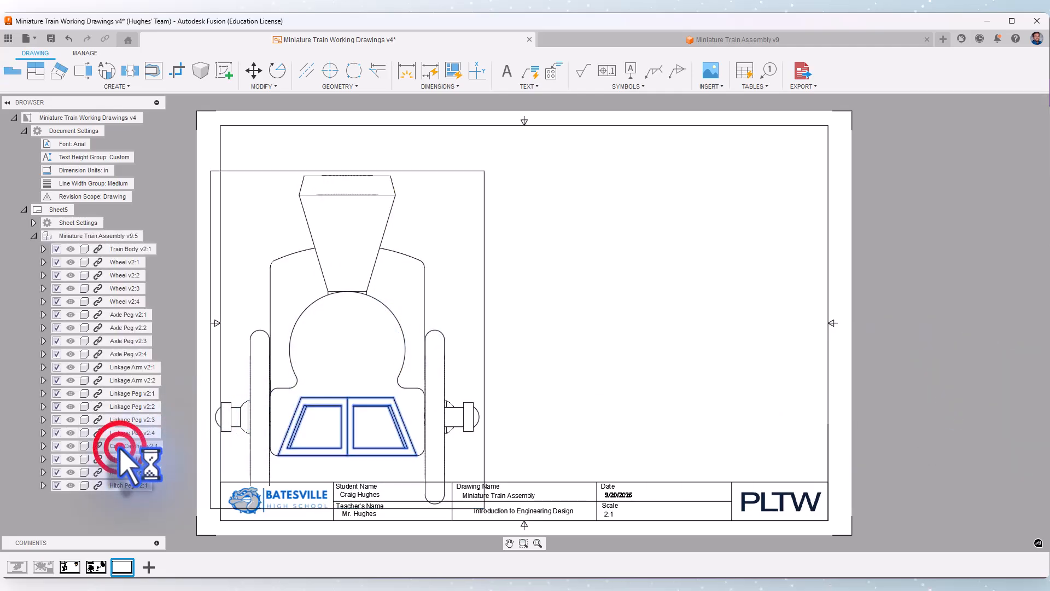
right_click(119, 446)
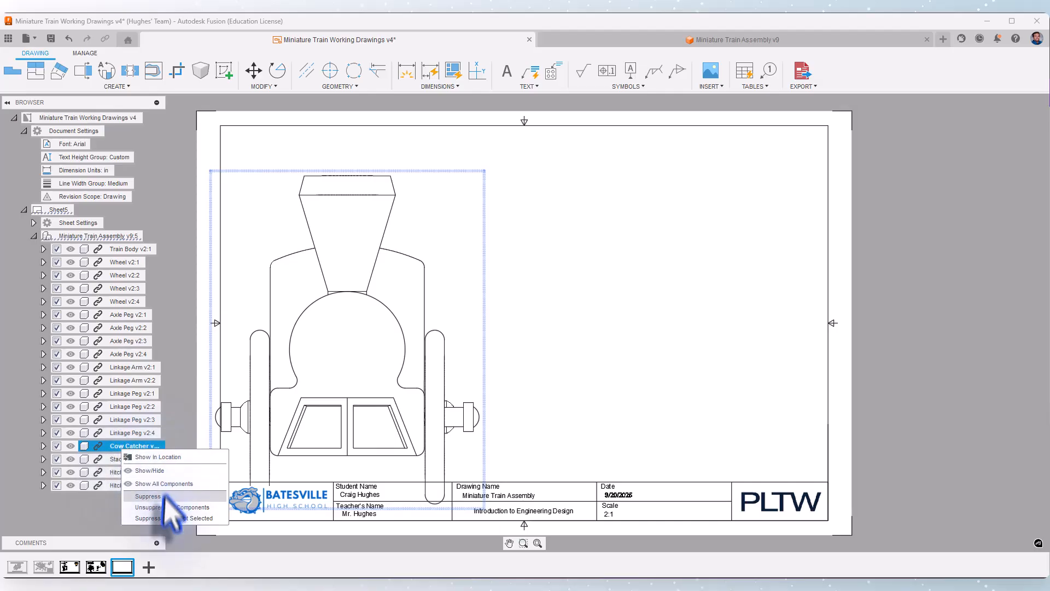
left_click(158, 519)
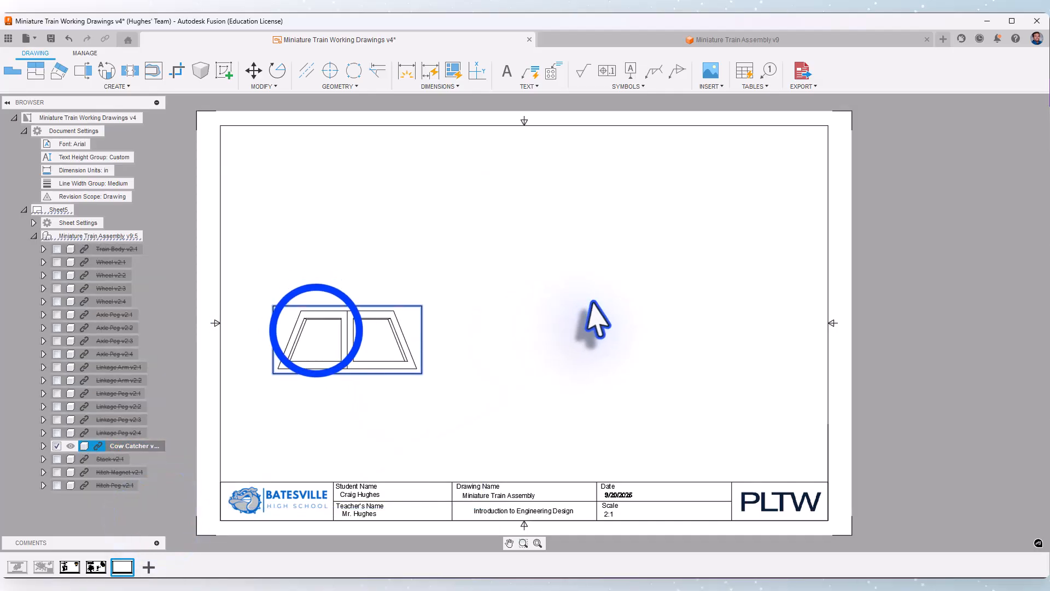
left_click_drag(316, 331, 319, 410)
left_click(461, 353)
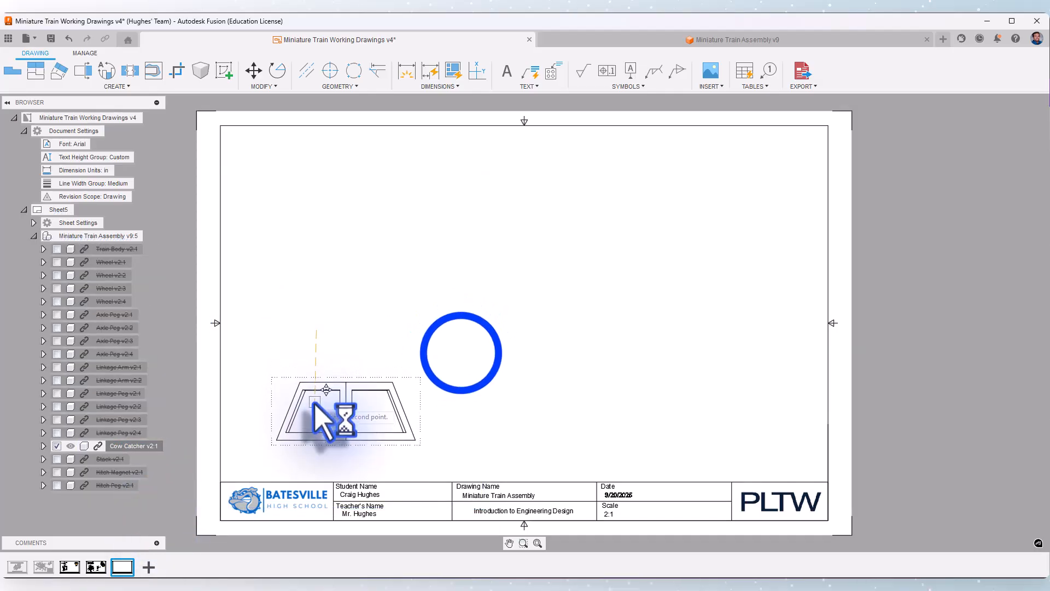
Project top, right-side and isometric views from the Cow Catcher's front view
left_click(31, 73)
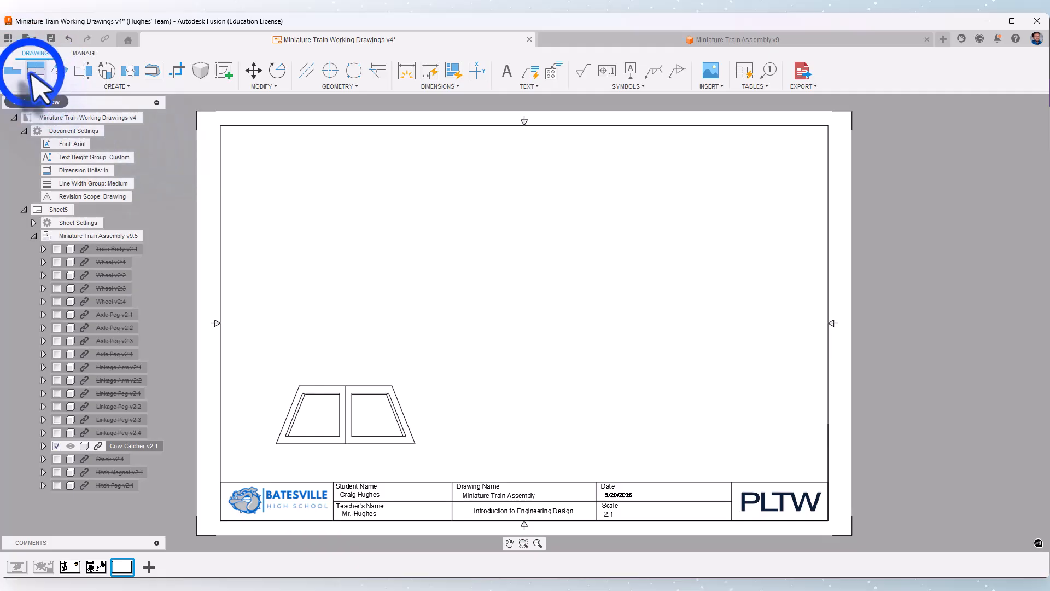
left_click(340, 401)
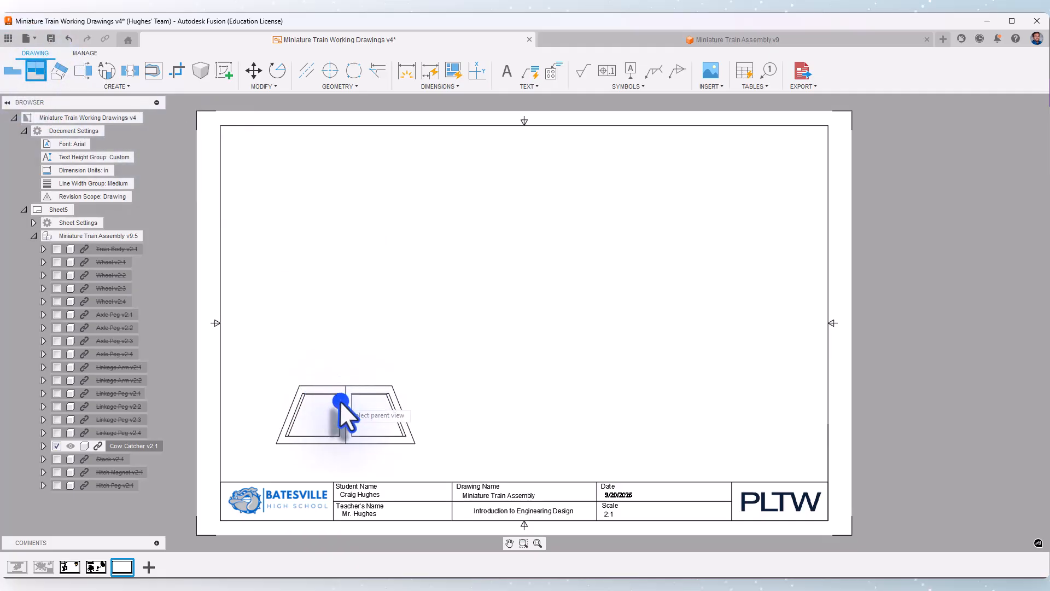
left_click(339, 204)
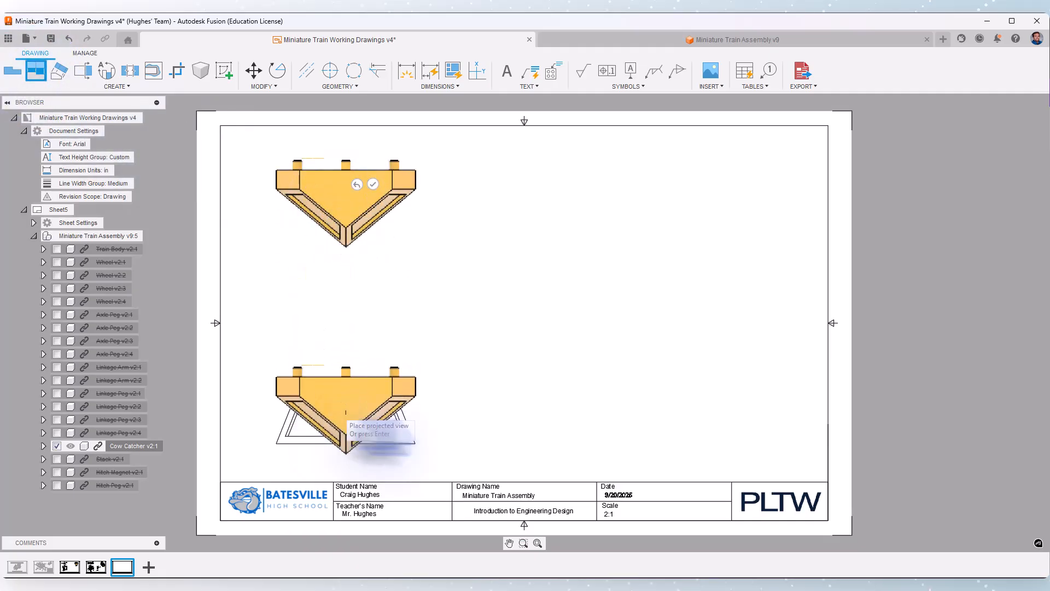
left_click(544, 424)
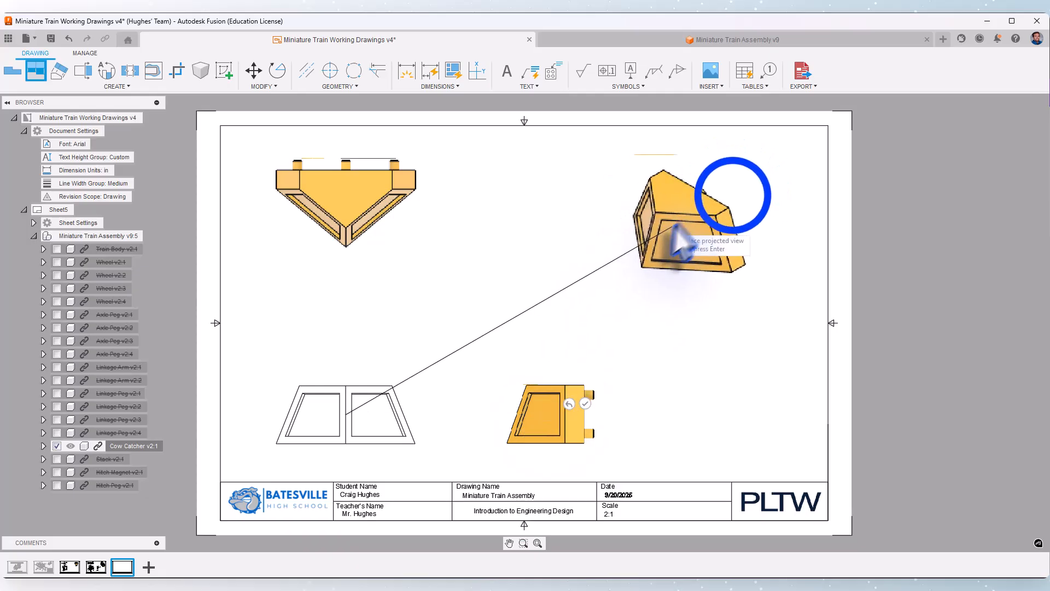
left_click(733, 196)
left_click(767, 177)
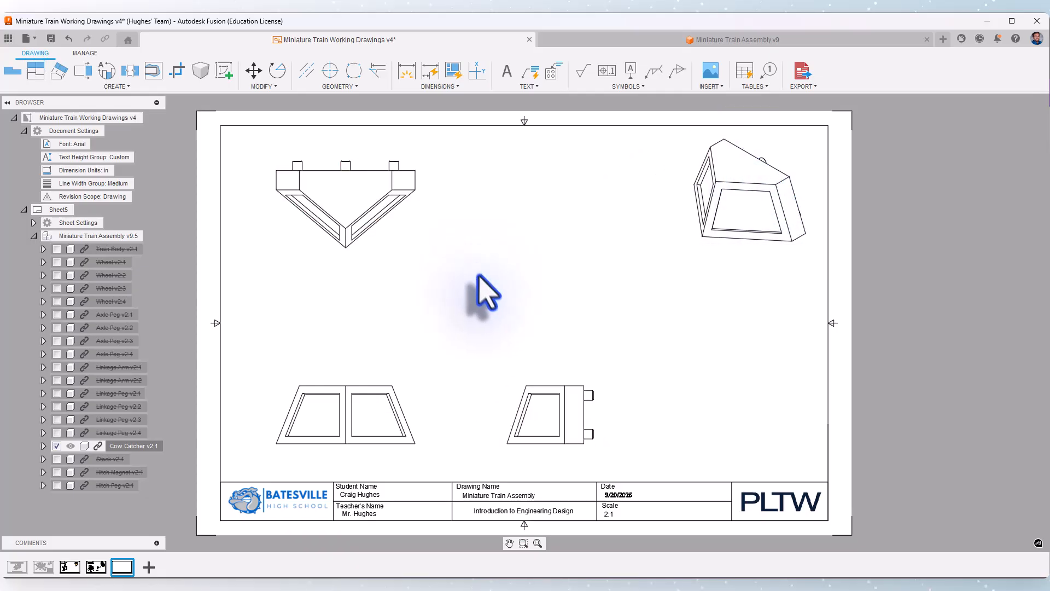
Project a rear view from the right-side view and place it beside that view, below the isometric view
left_click(38, 70)
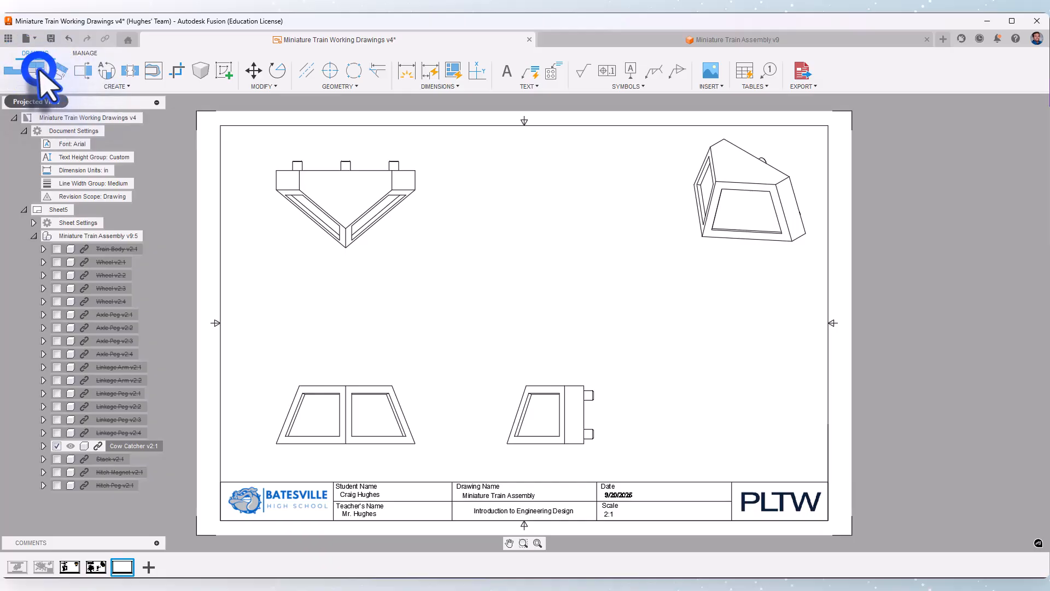
left_click(545, 404)
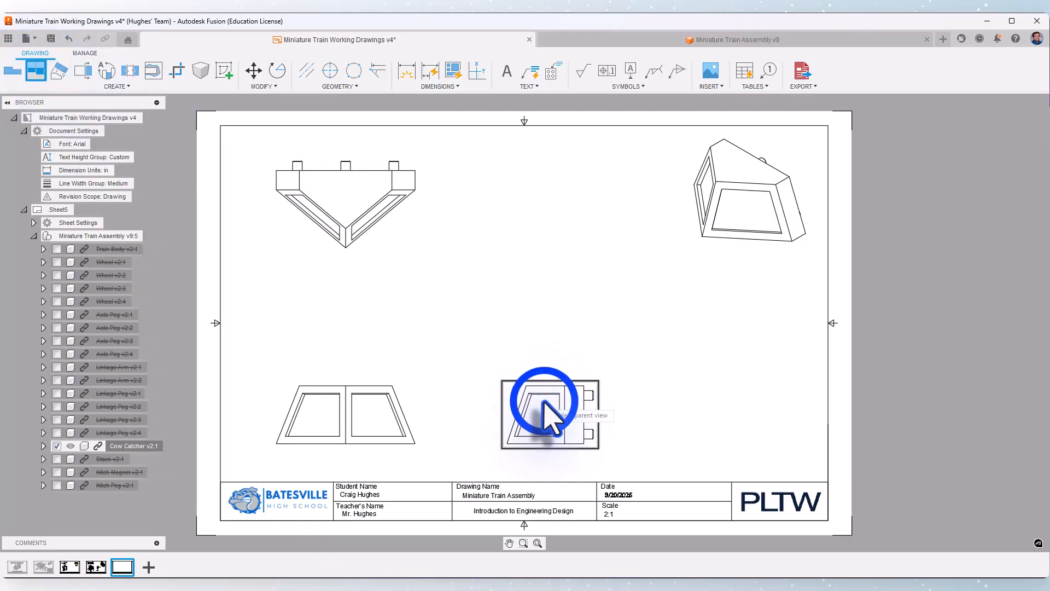
left_click(742, 413)
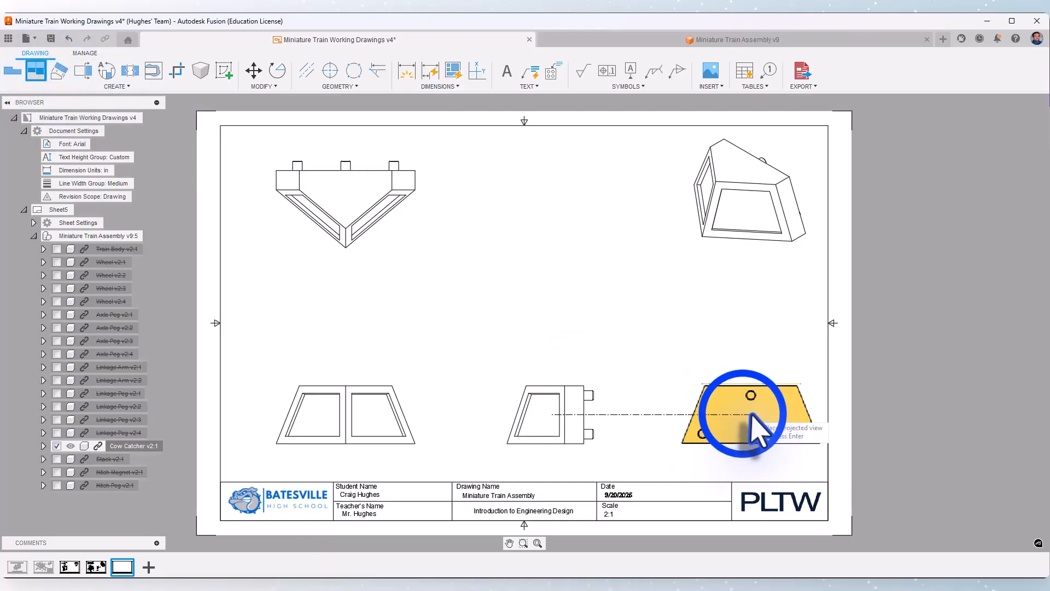
right_click(742, 413)
left_click(779, 393)
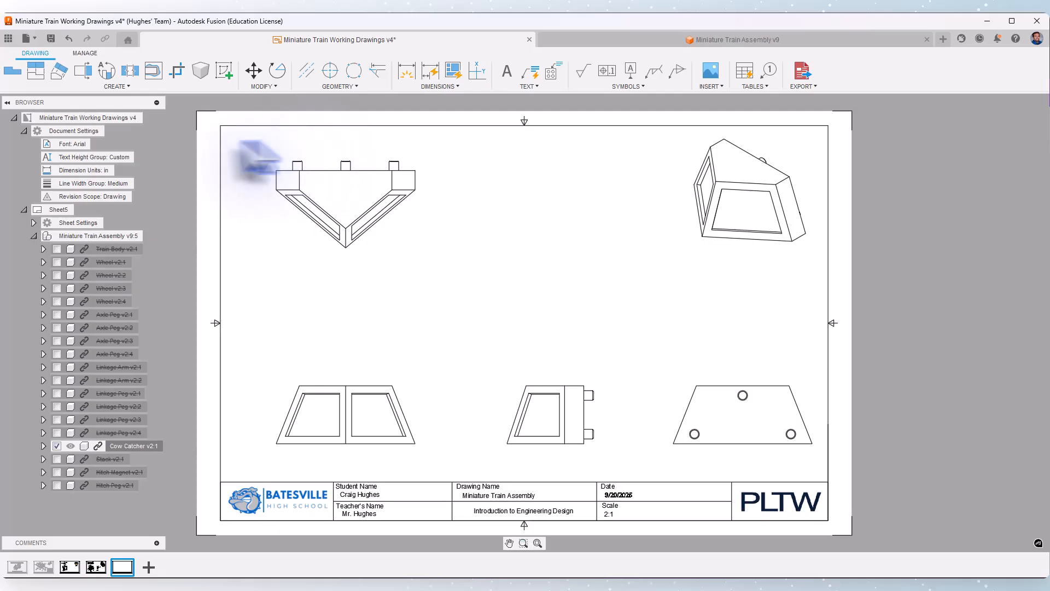
Sketch a bent cutting path on the top view: a 135° line inward from the right angled face, continued vertically past the back edge
scroll(249, 157, "up", 2)
middle_click_drag(330, 135, 332, 165)
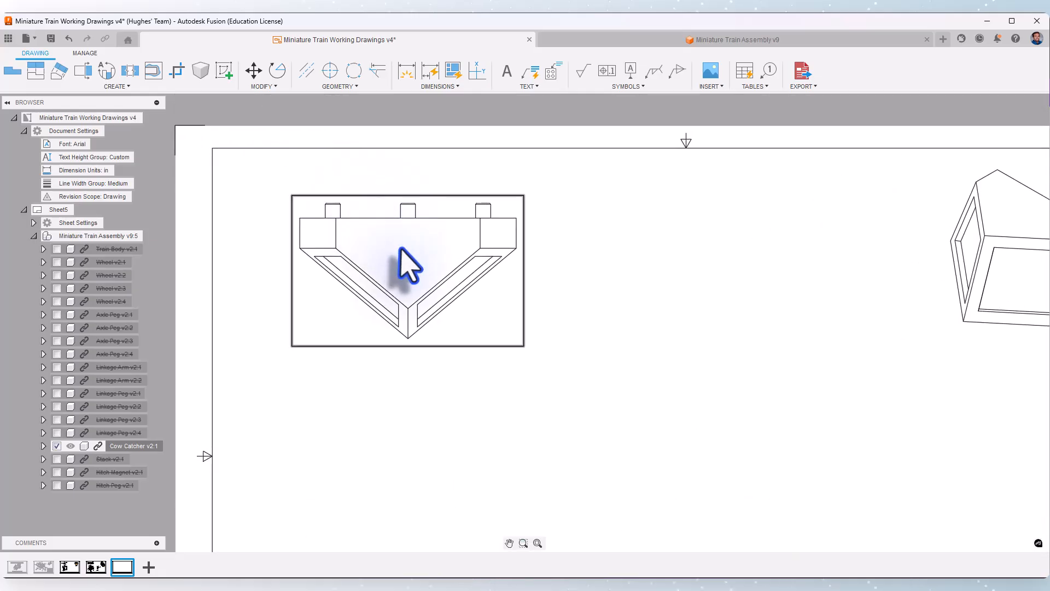
left_click(224, 71)
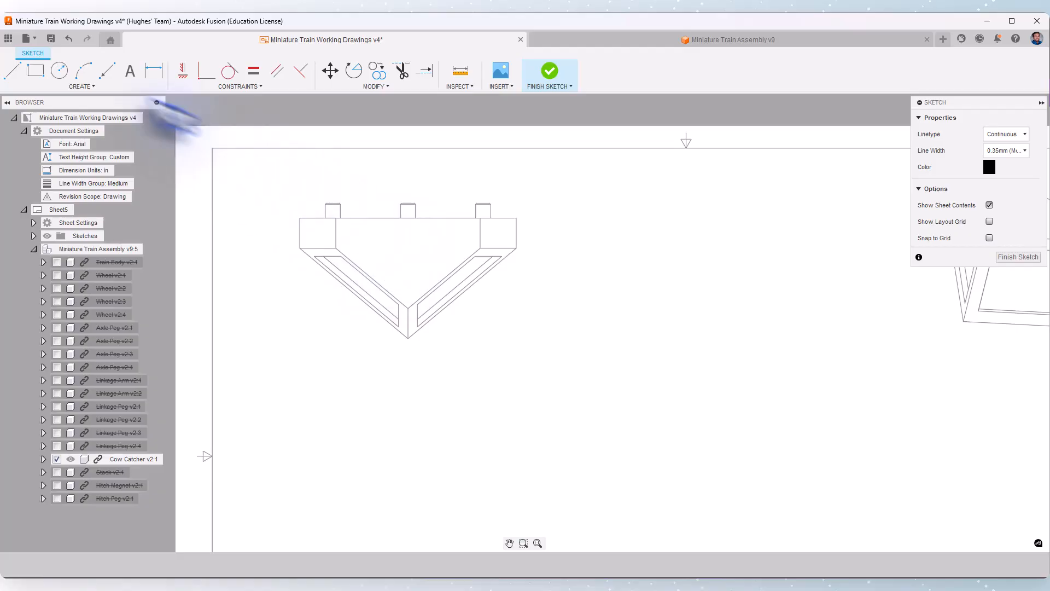
left_click(11, 72)
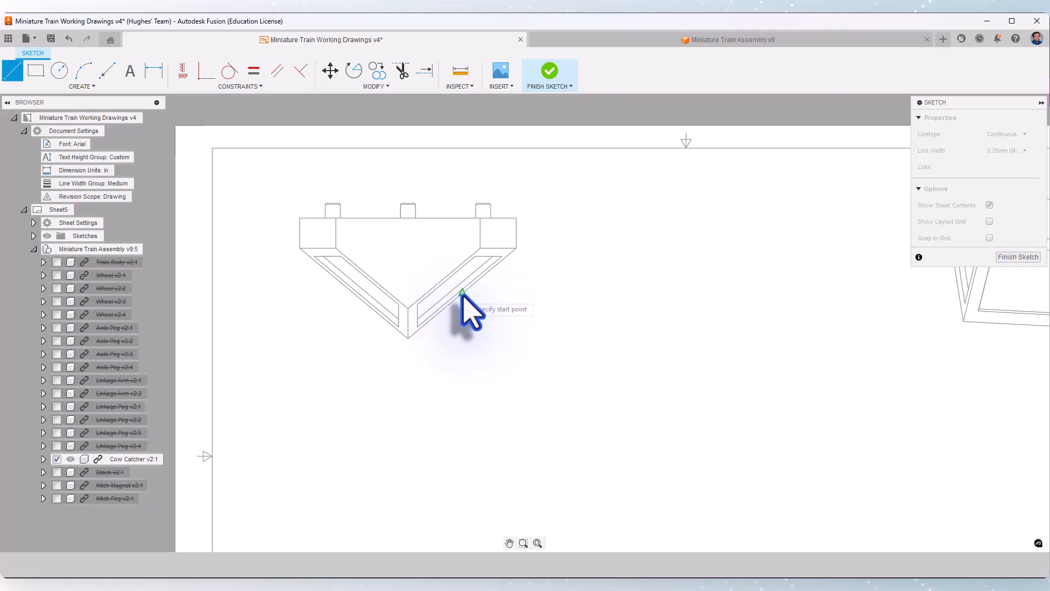
left_click(463, 294)
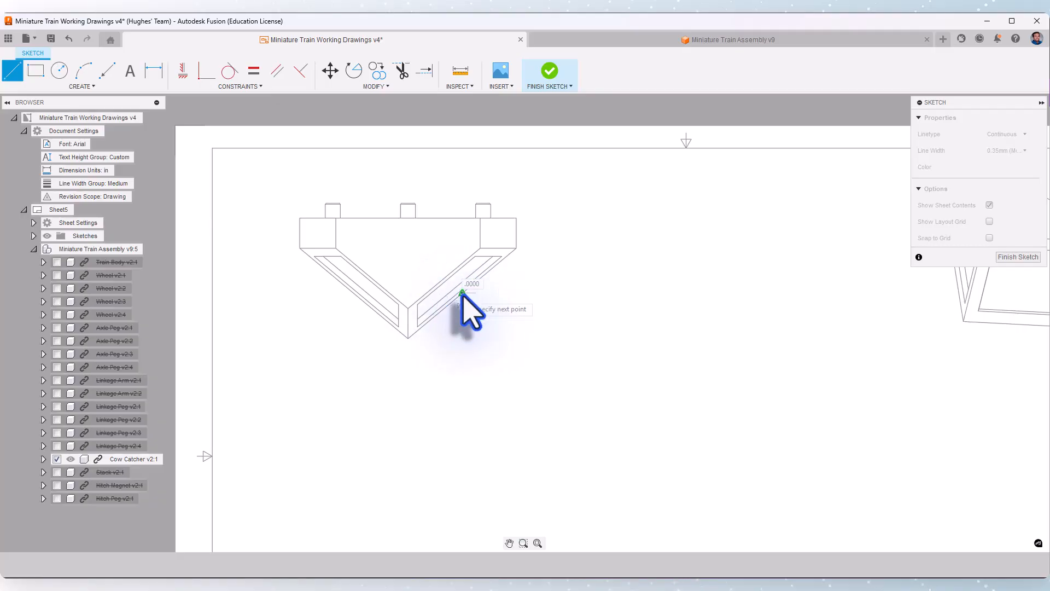
left_click(433, 266)
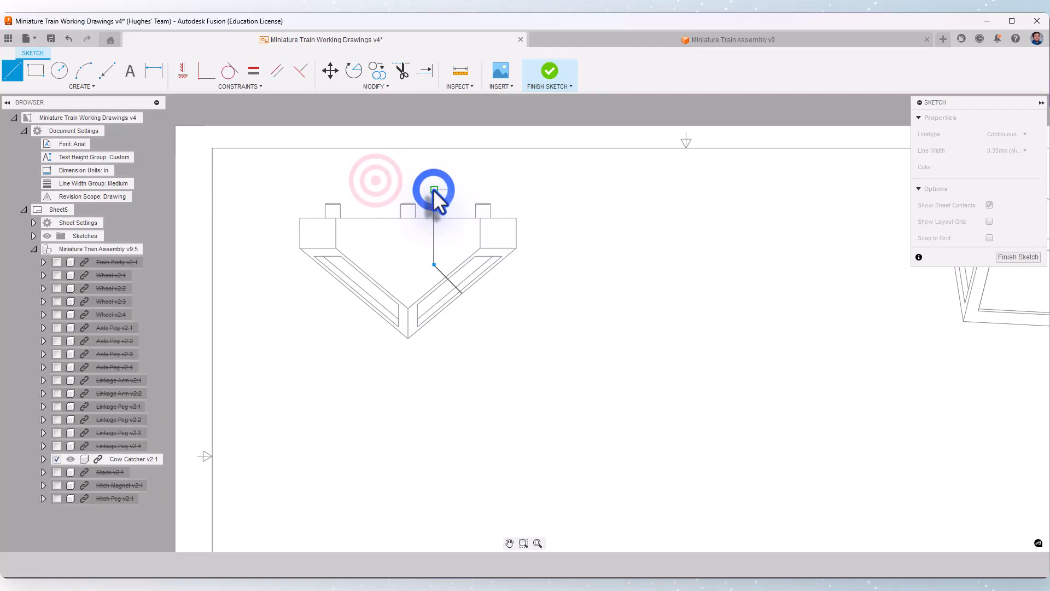
right_click(376, 180)
left_click(406, 178)
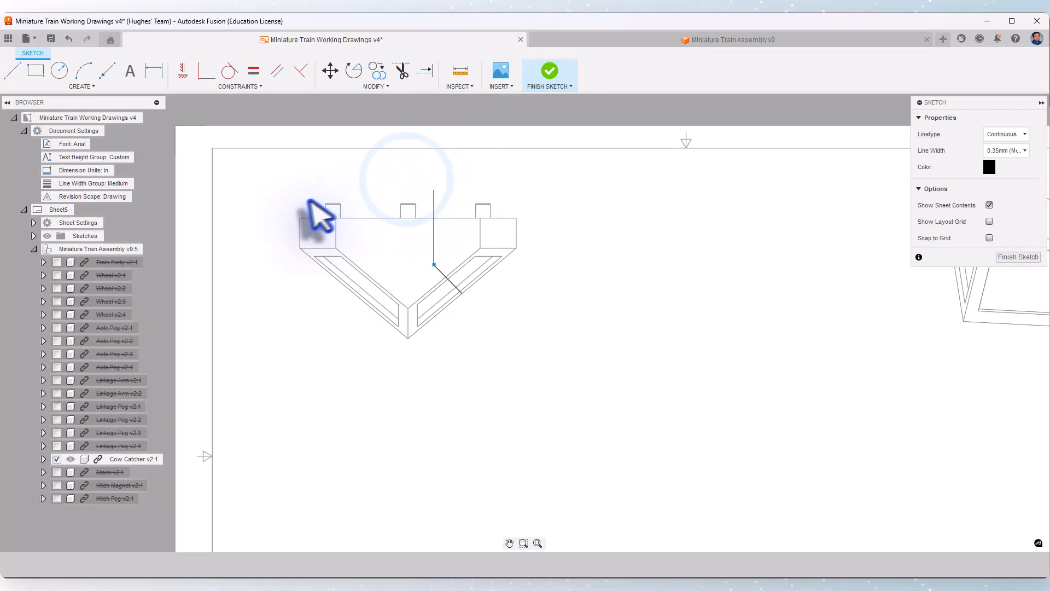
left_click(549, 72)
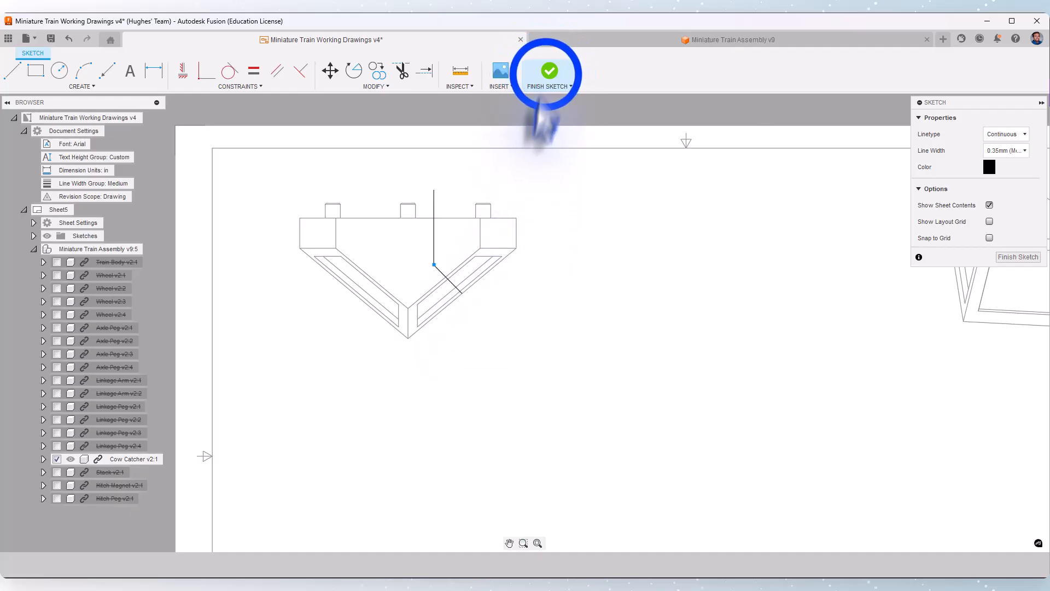
Create a section view of the top view along the bent sketch path and place it between the top and isometric views
left_click(410, 273)
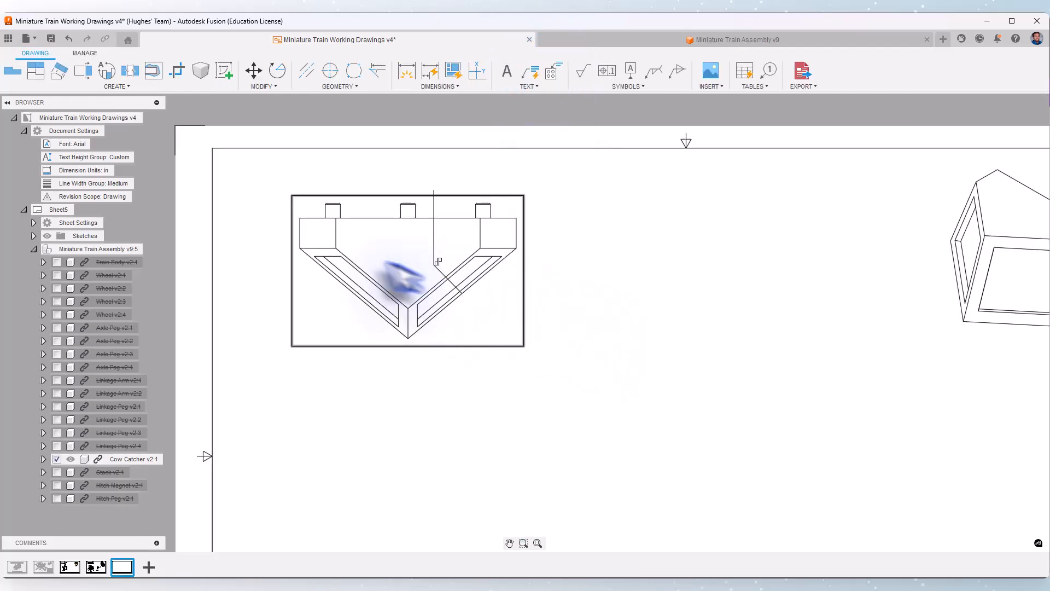
left_click(83, 69)
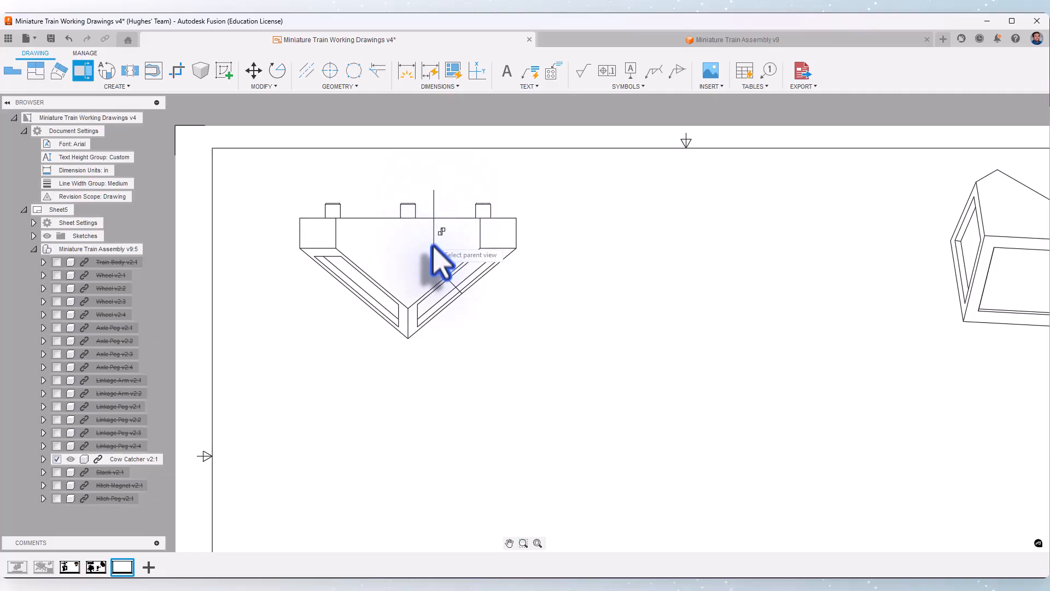
left_click(473, 318)
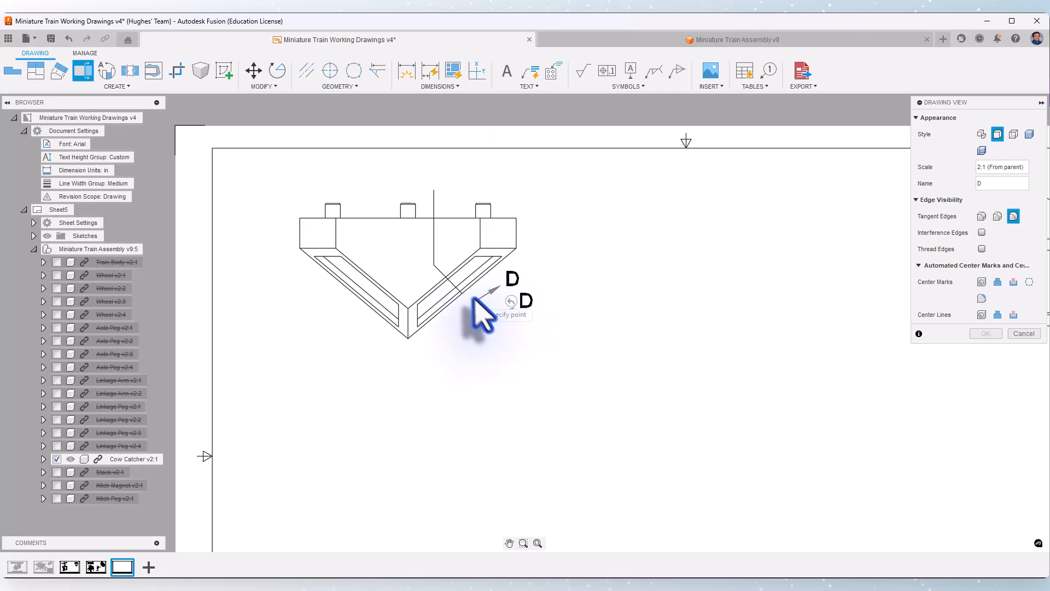
left_click(434, 264)
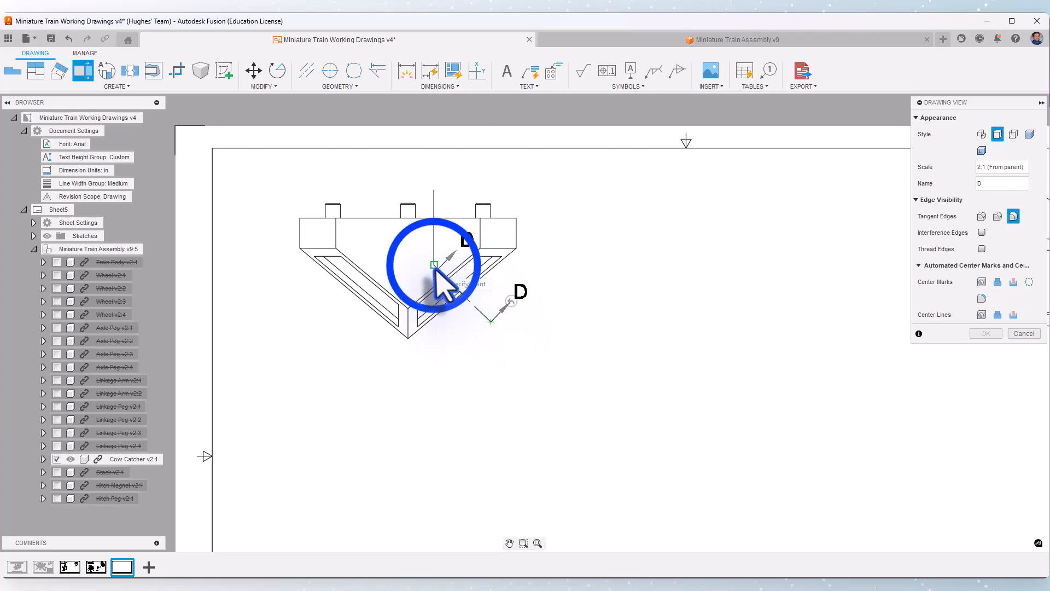
left_click(434, 190)
left_click(469, 169)
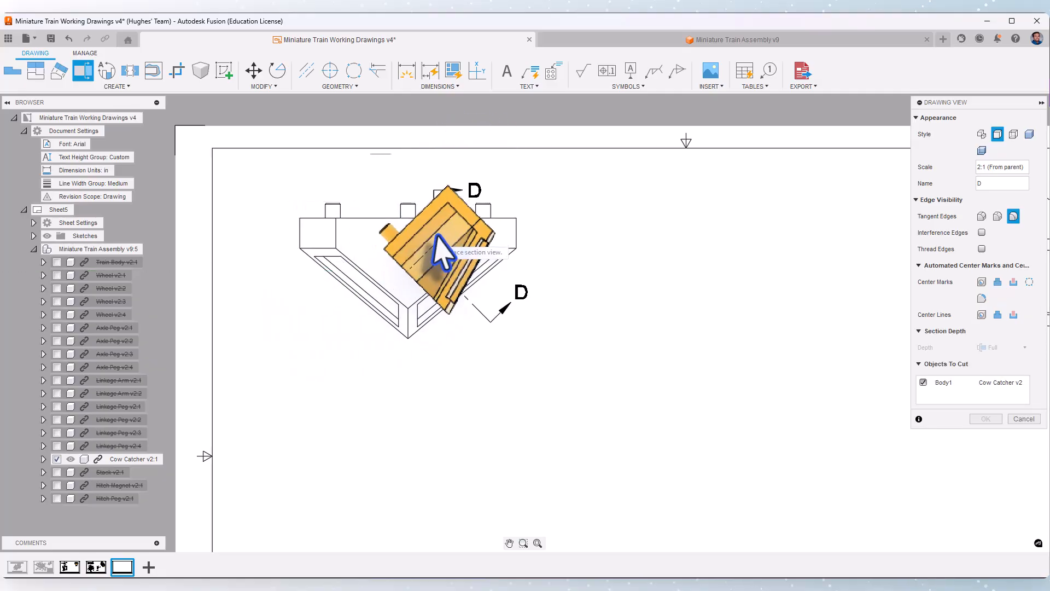
middle_click_drag(674, 293, 481, 293)
scroll(476, 291, "down", 2)
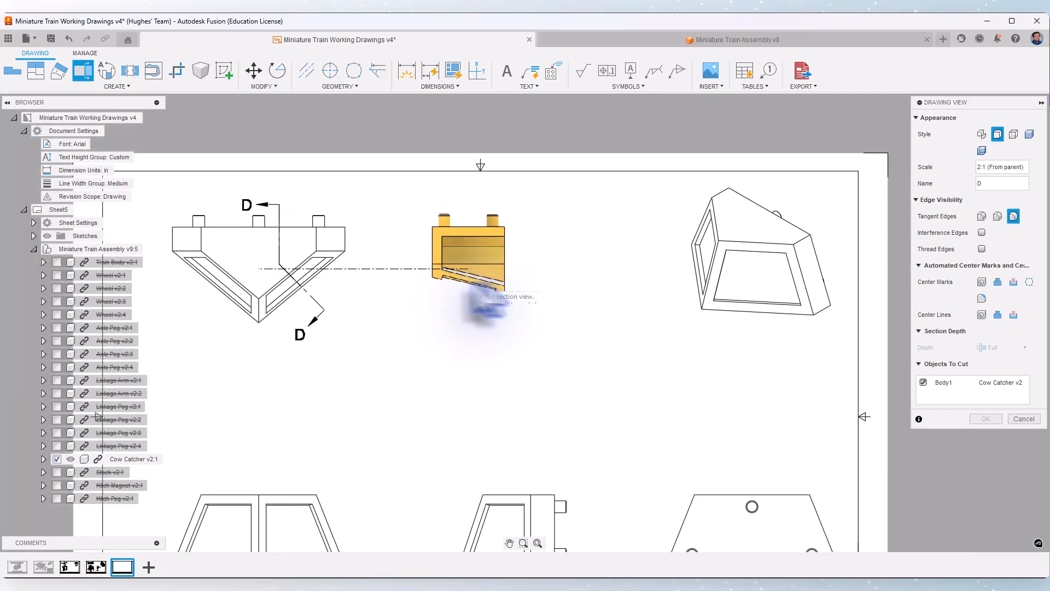
left_click(528, 280)
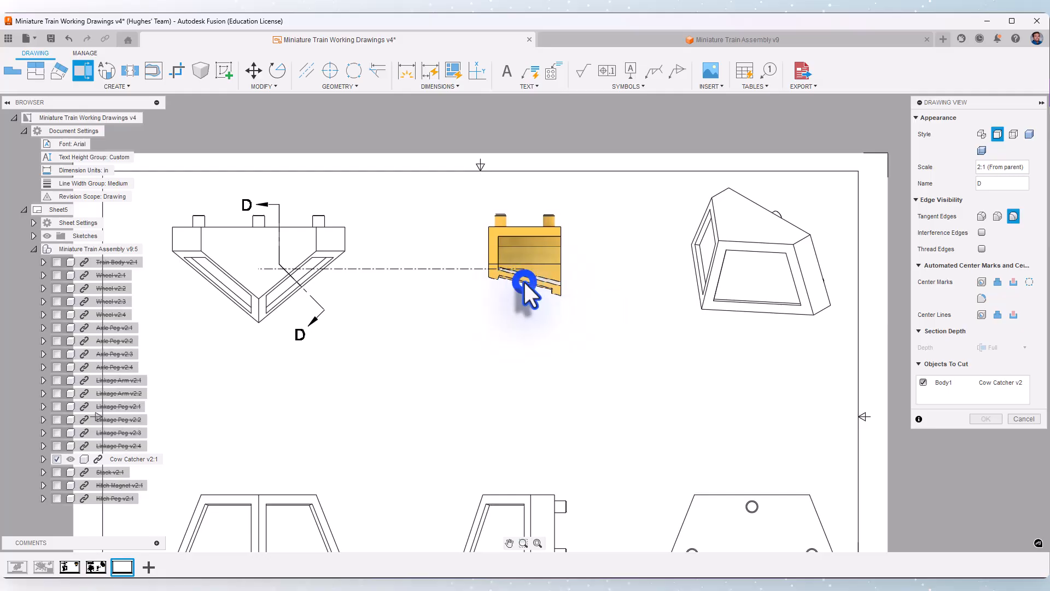
left_click(983, 419)
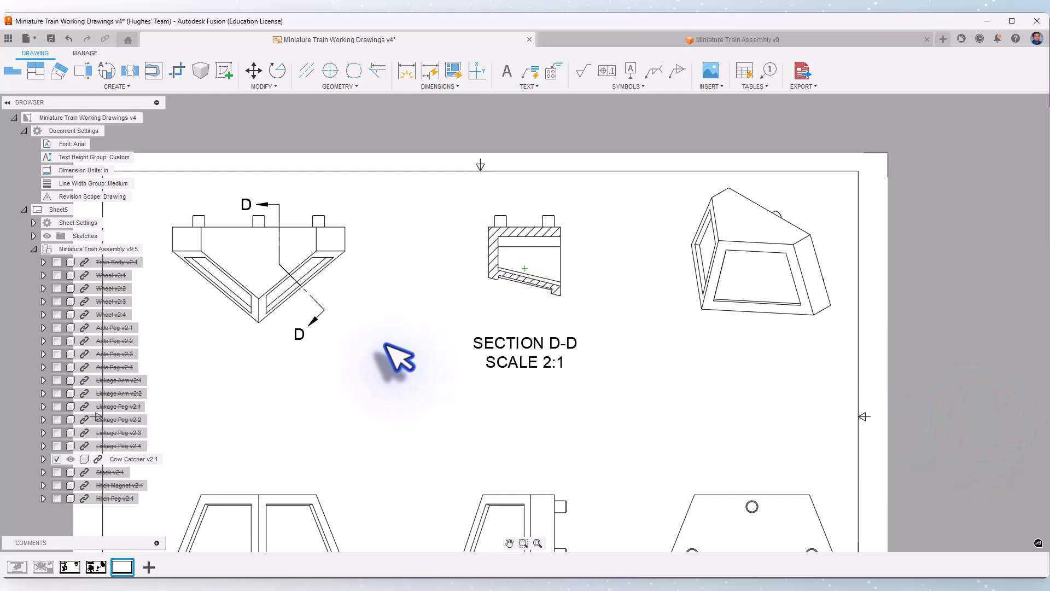
middle_click_drag(364, 334, 449, 307)
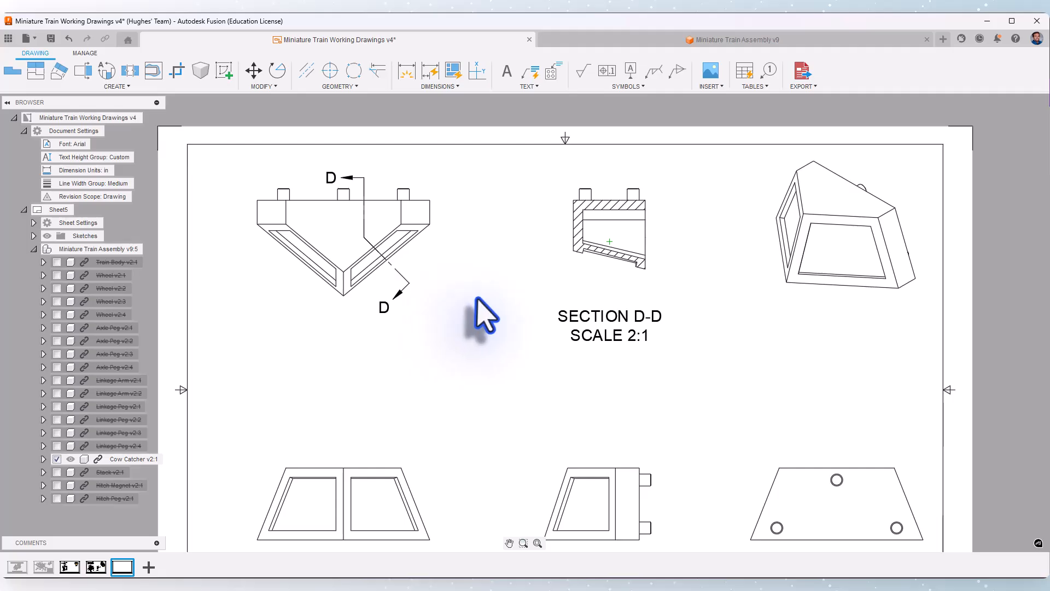
Dimension the recess depth on section D-D's slanted front wall, placing the dimension to the left of the section
scroll(664, 215, "up", 3)
left_click(399, 72)
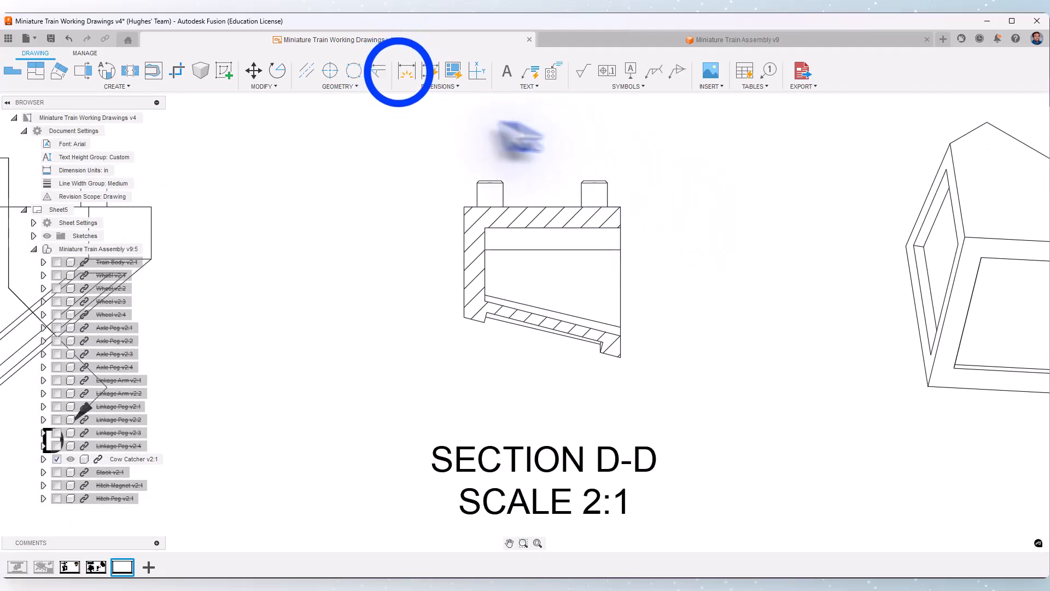
scroll(504, 349, "up", 3)
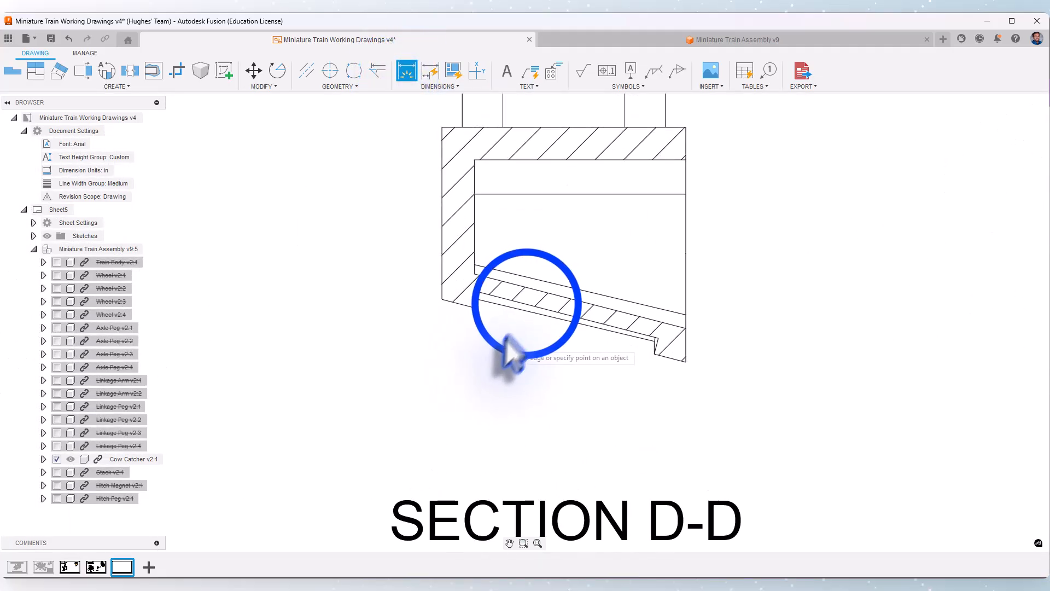
left_click(534, 317)
left_click(454, 308)
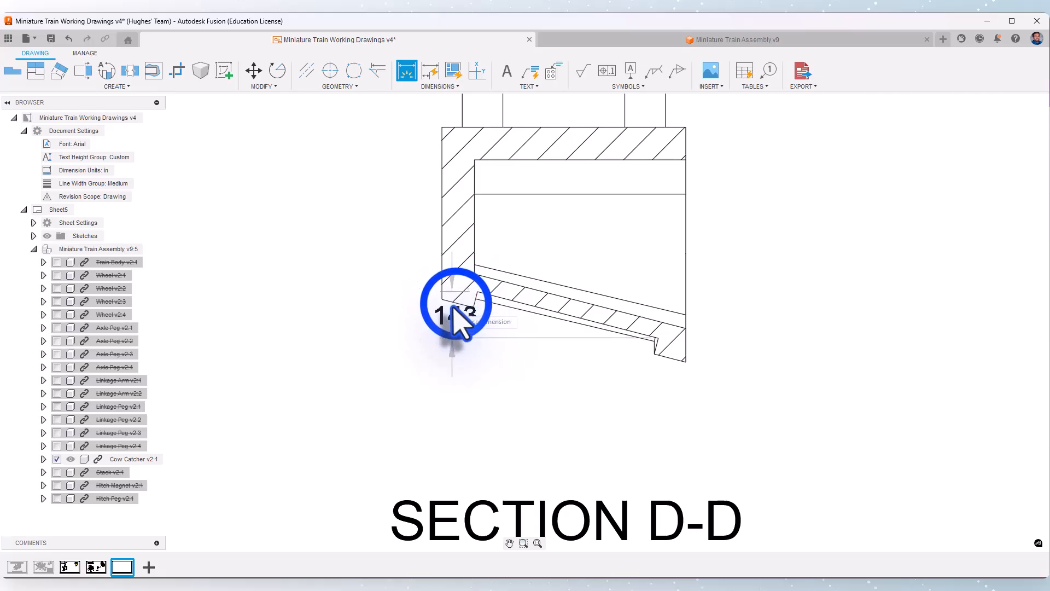
left_click(455, 304)
left_click(413, 284)
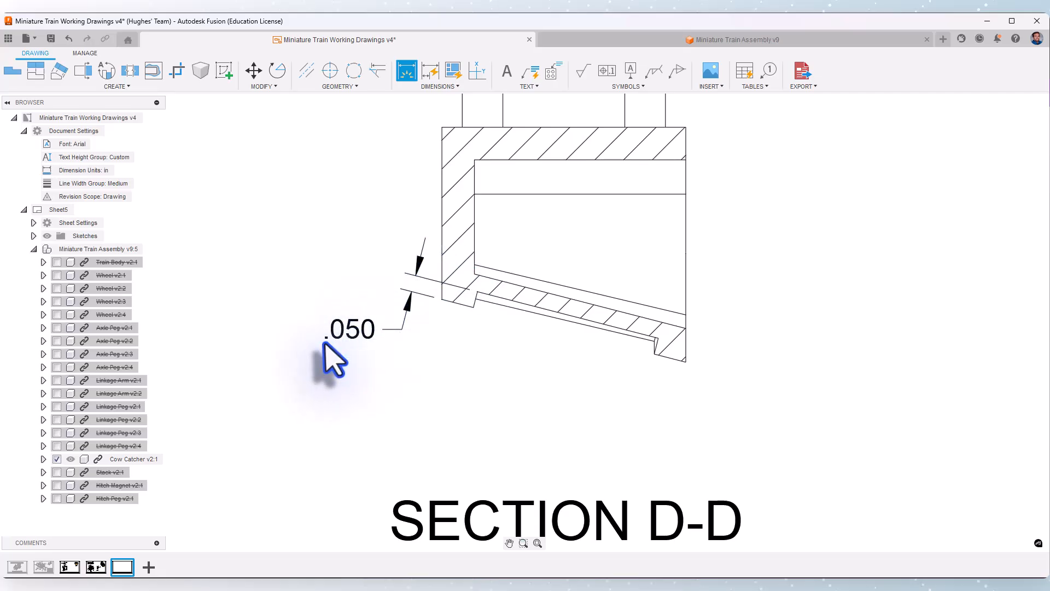
Dimension the thickness of section D-D's upper horizontal wall, placing the dimension to the right of the section
scroll(324, 343, "down", 1)
middle_click_drag(669, 184, 606, 199)
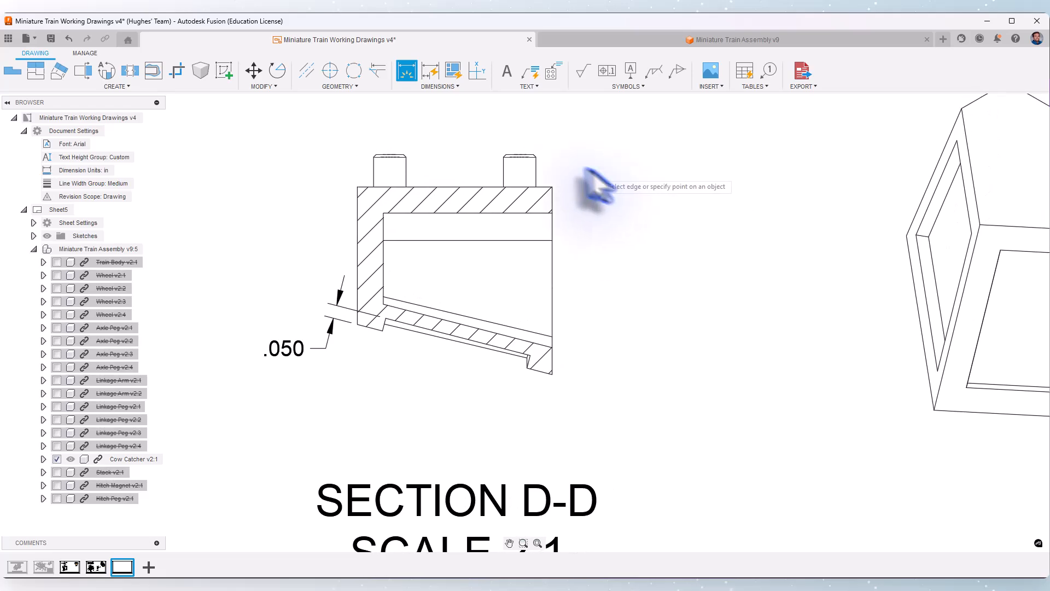
left_click(552, 188)
left_click(553, 213)
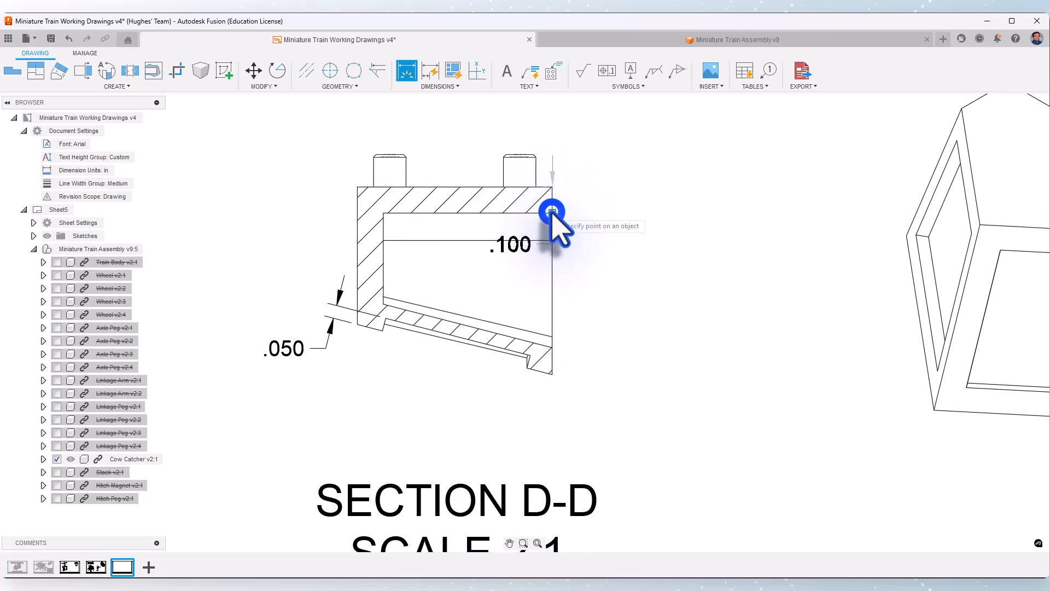
left_click(617, 212)
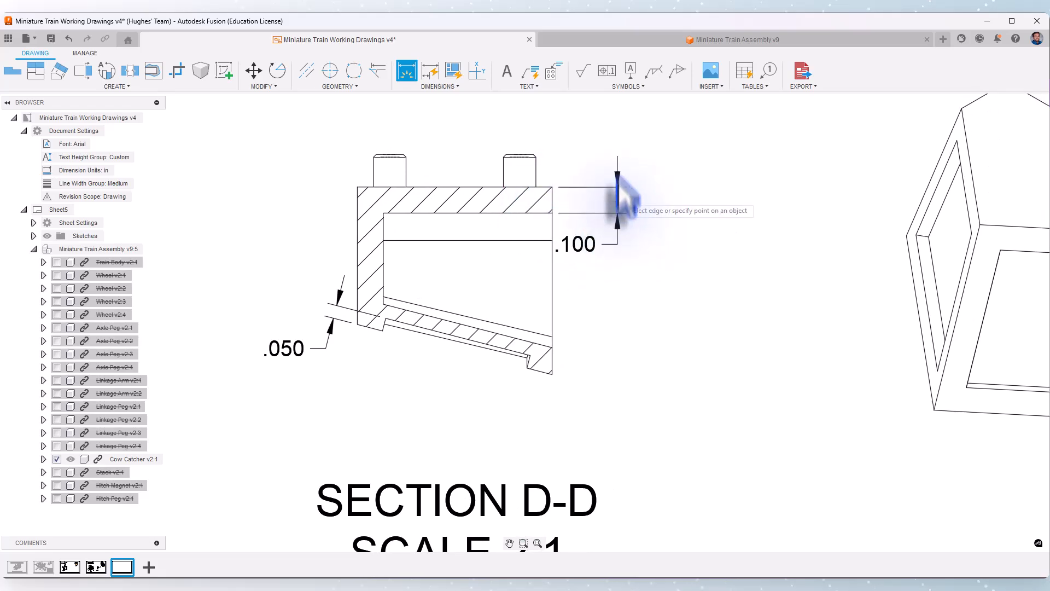
right_click(596, 146)
left_click(629, 145)
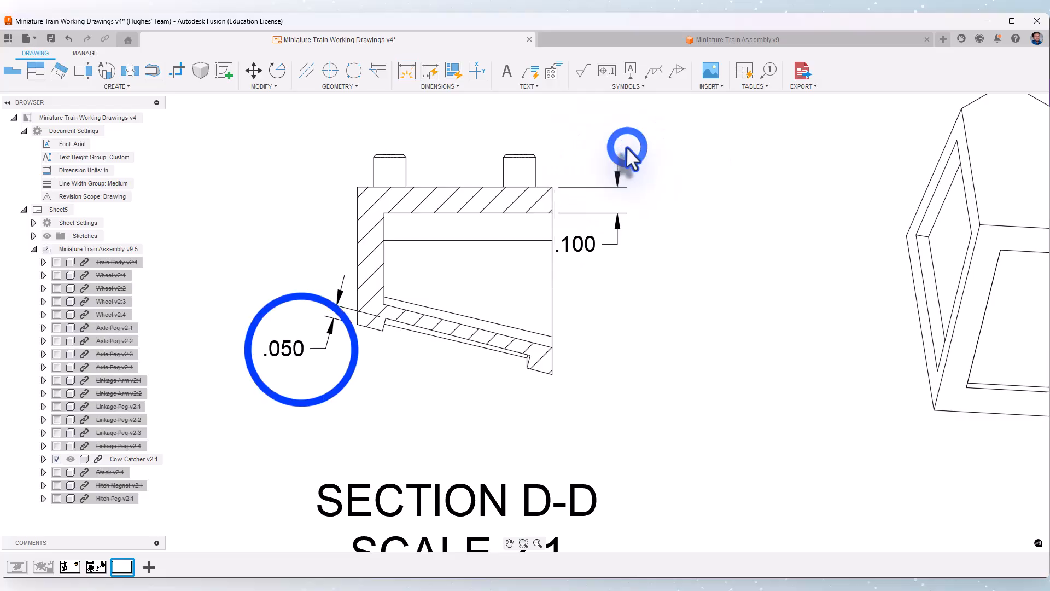
Set the recess-depth dimension's linear precision to 0.12 and append TYP to its text
double_click(302, 348)
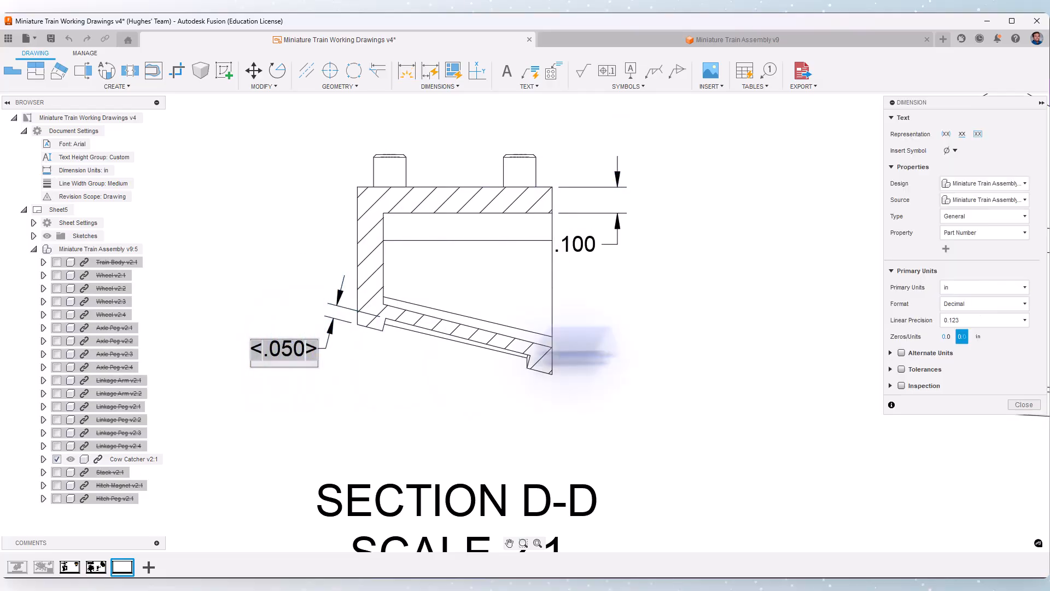
left_click(976, 322)
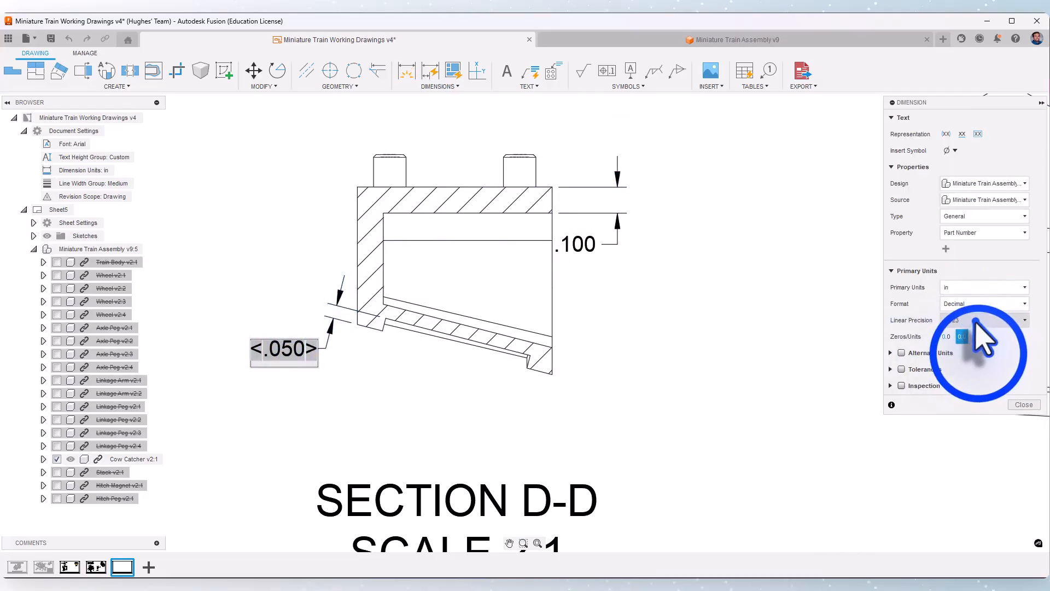
left_click(979, 355)
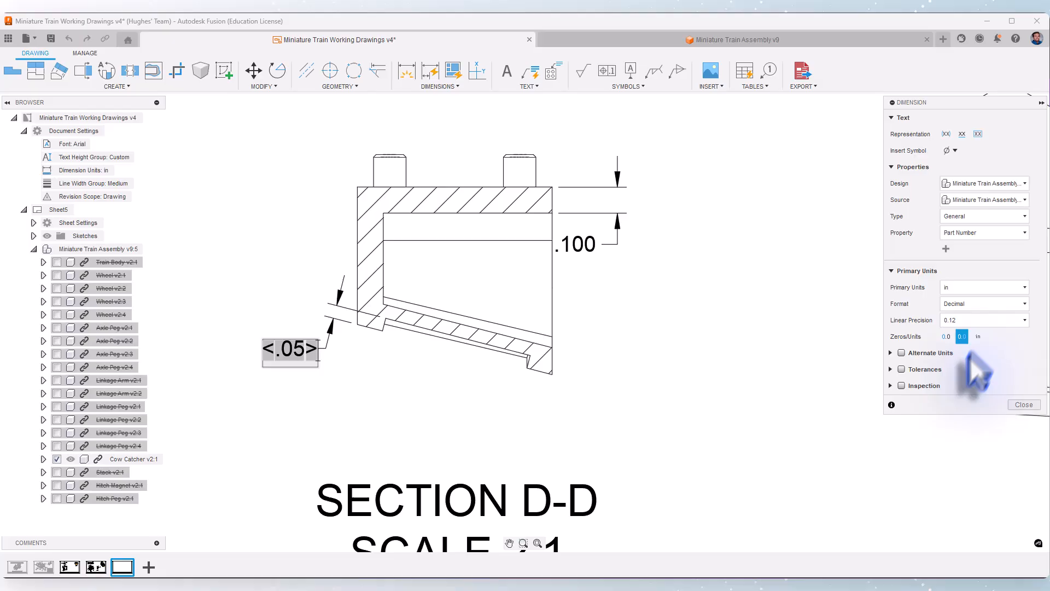
left_click(1020, 405)
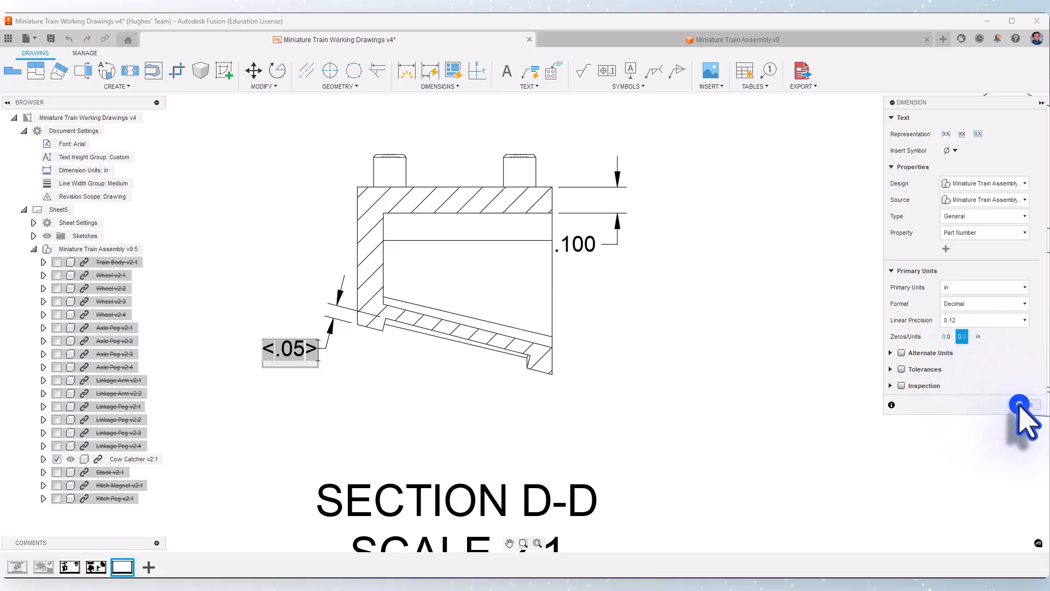
double_click(300, 350)
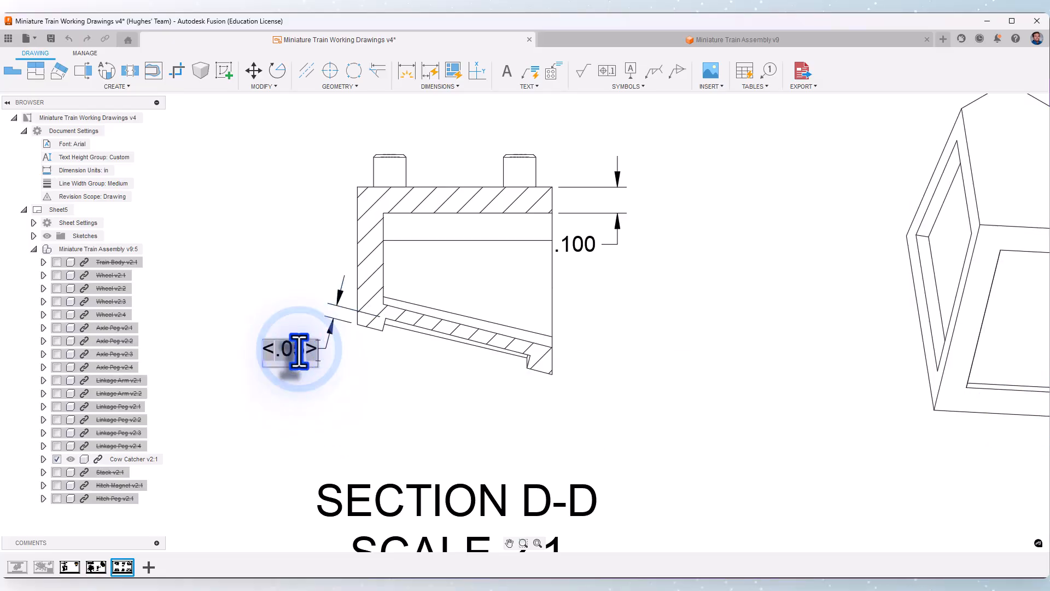
type("TYP")
left_click(387, 391)
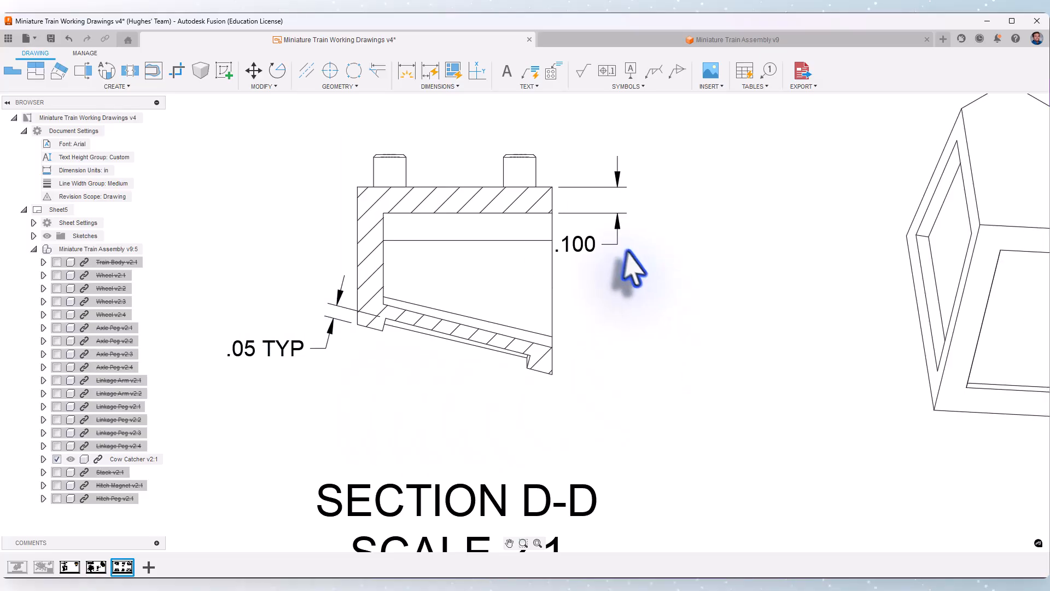
Give the wall-thickness dimension a TYP suffix and 0.12 linear precision, and move its text above and right of the section
double_click(585, 245)
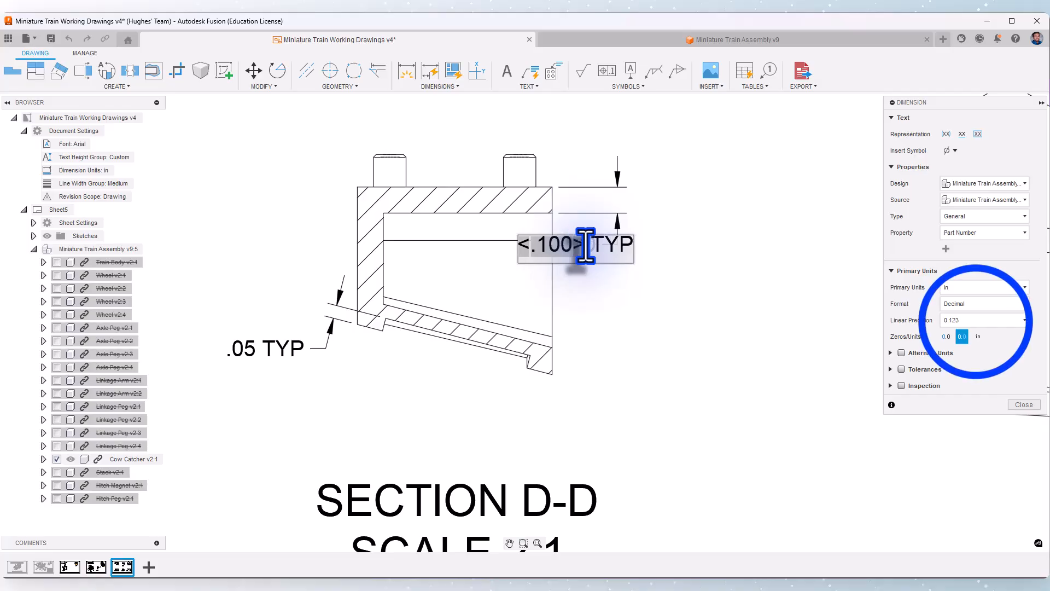
left_click(977, 320)
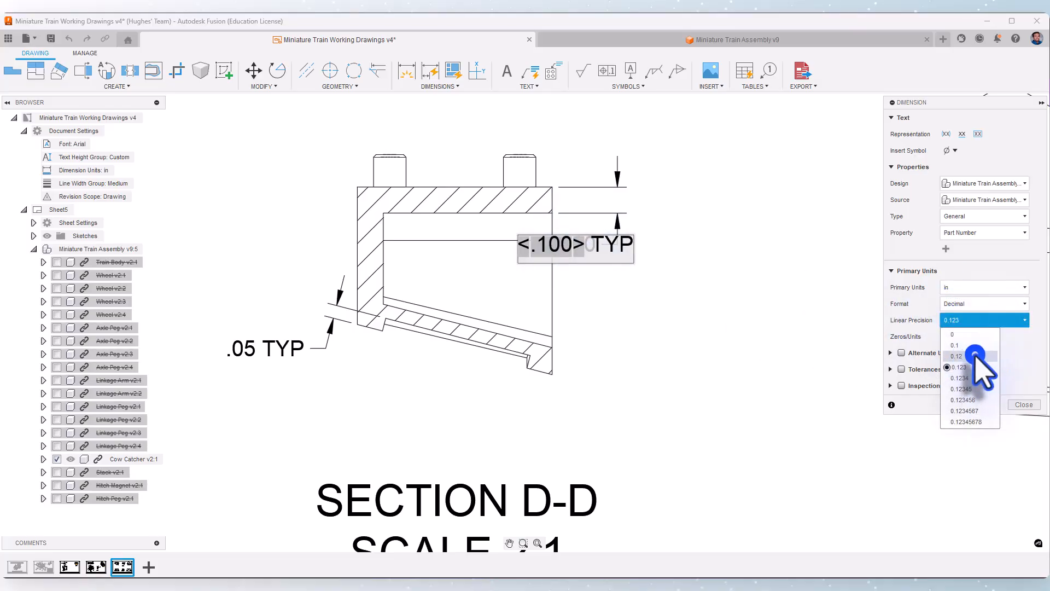
left_click(975, 355)
left_click(1022, 404)
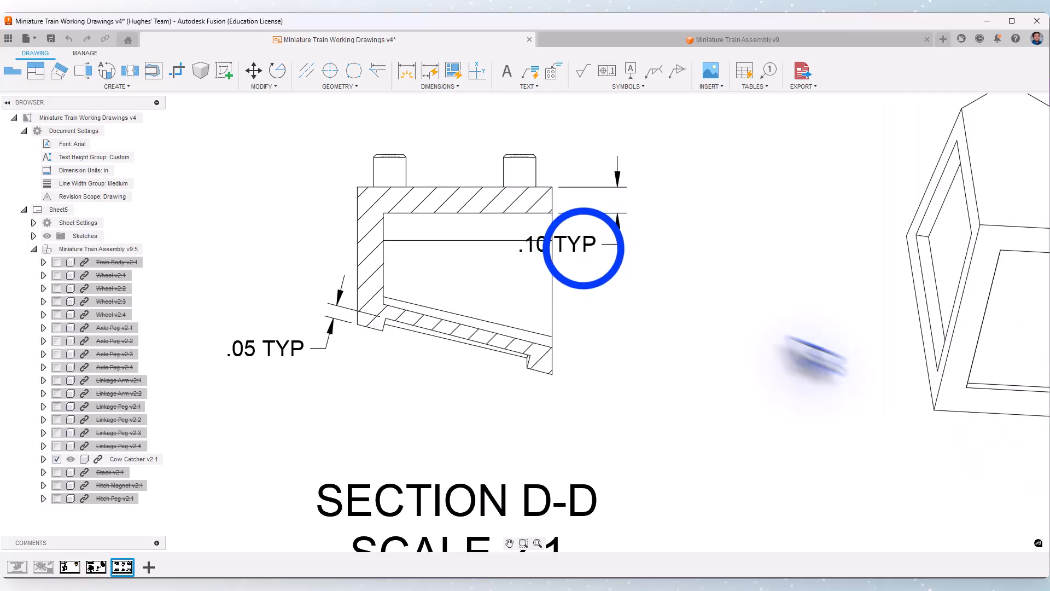
left_click(556, 238)
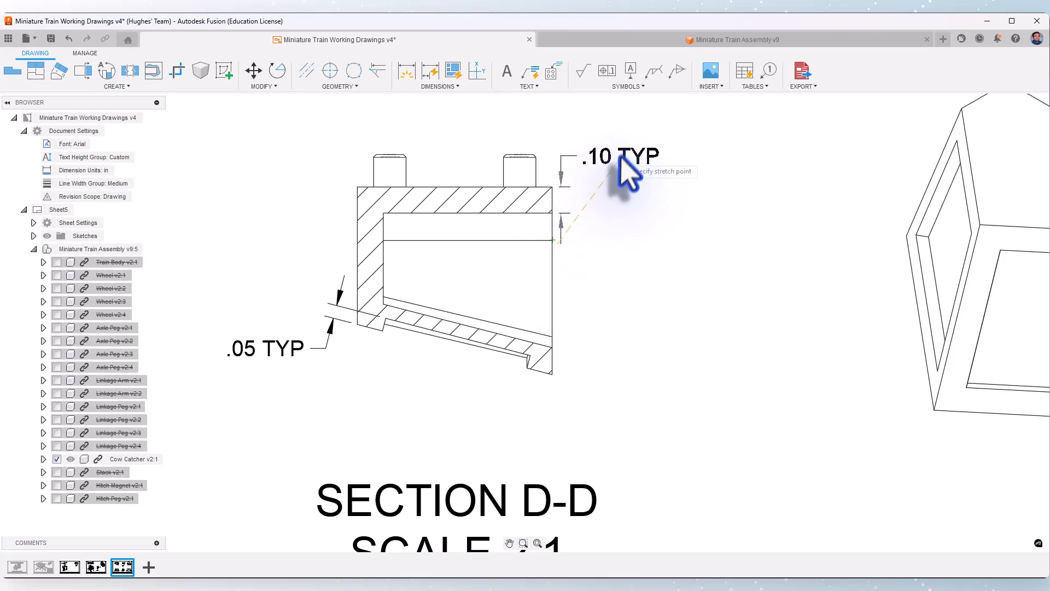
left_click(640, 144)
Dimension the top view's horizontal distances from the left outer corner and the left inner corner to the front tip, stacked below the view
scroll(681, 280, "down", 2)
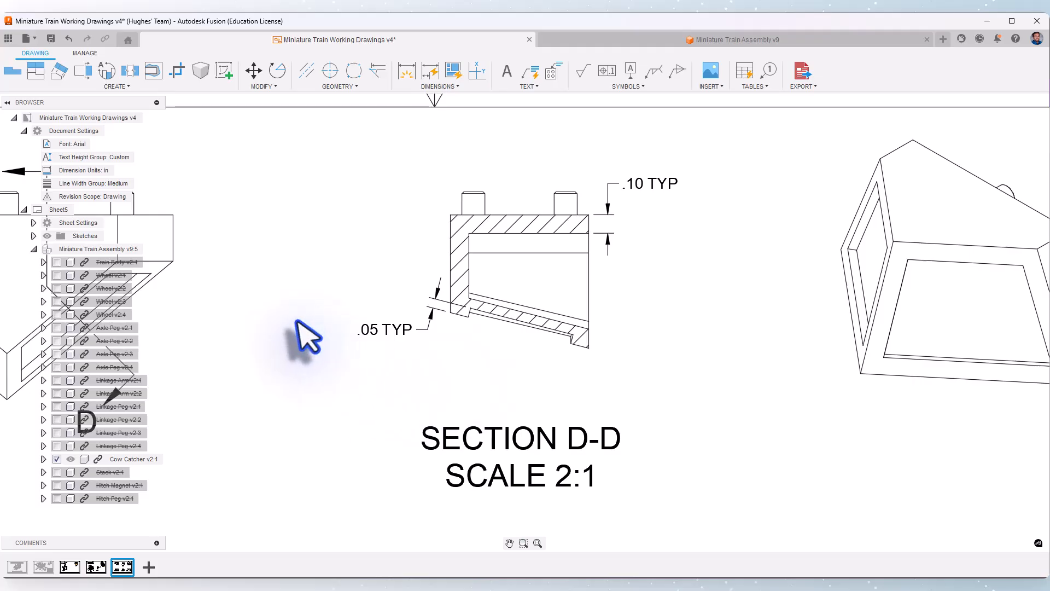
mouse_move(300, 335)
middle_mouse_down()
mouse_move(498, 286)
mouse_move(590, 247)
middle_mouse_up()
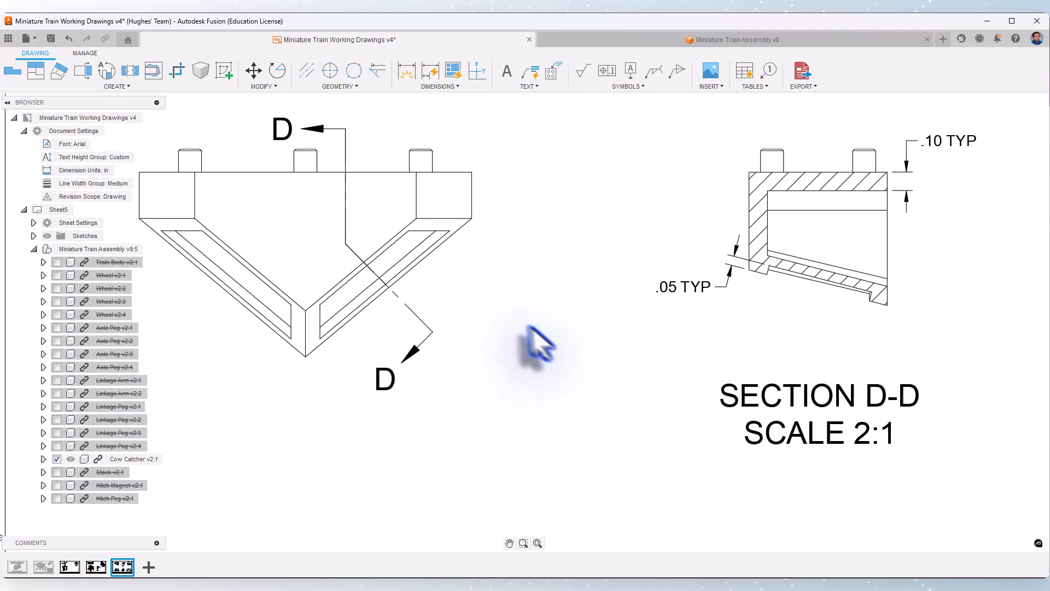
middle_click_drag(490, 323, 686, 306)
scroll(698, 280, "down", 1)
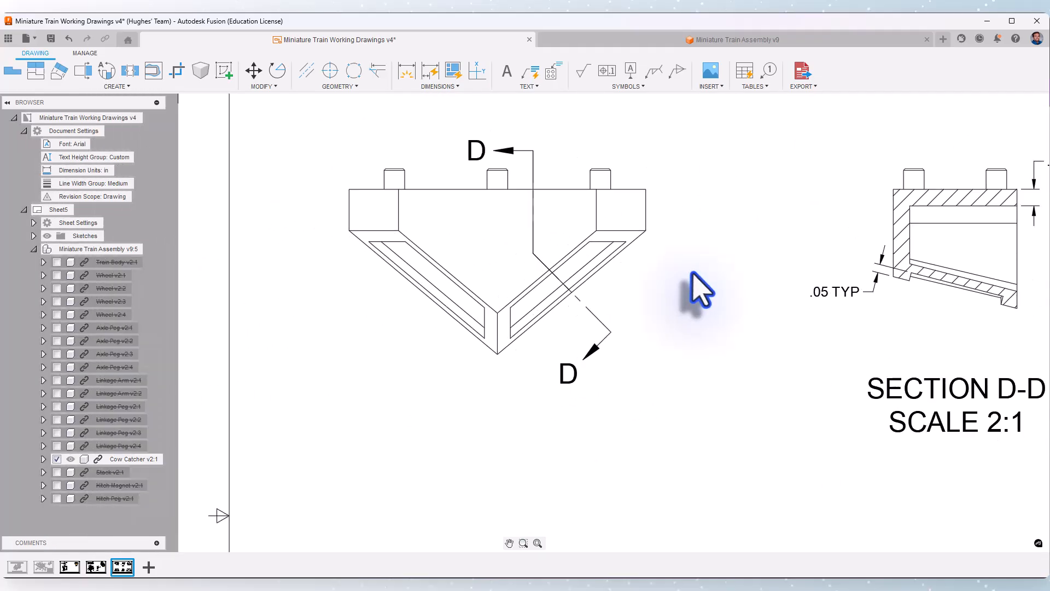
left_click(407, 70)
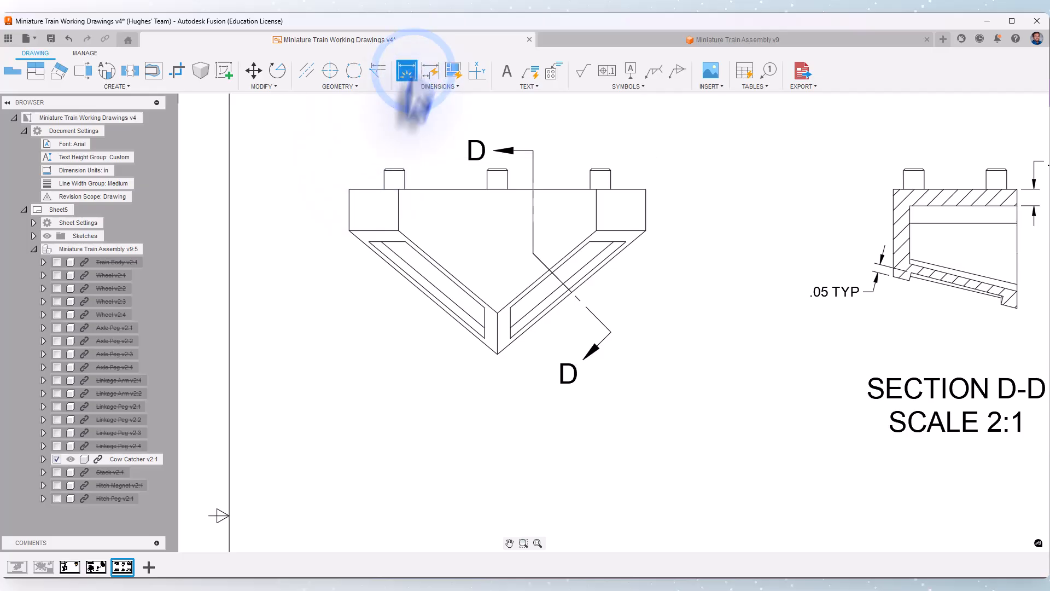
left_click(347, 230)
left_click(497, 353)
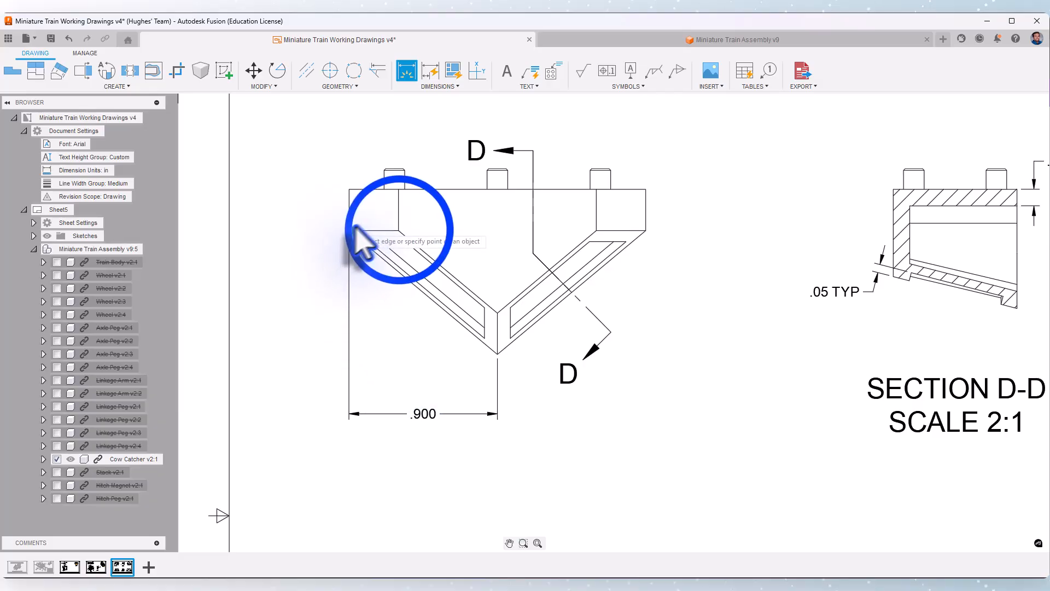
left_click(399, 230)
left_click(498, 353)
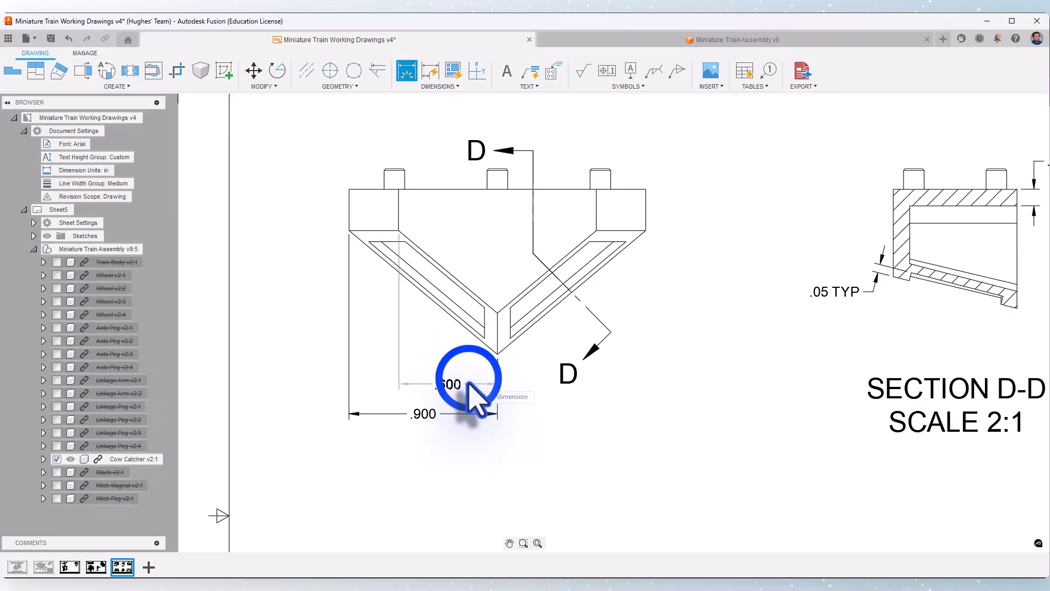
left_click(469, 378)
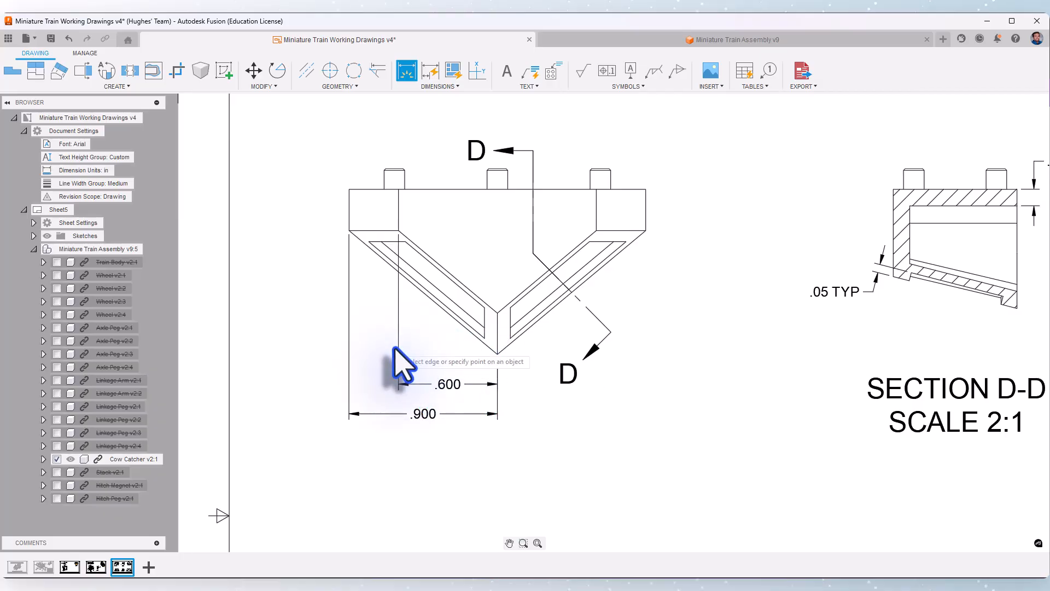
Dimension the widths of the front view's bottom and top edges, stacking both above the view with the overall width outermost
scroll(277, 335, "down", 5)
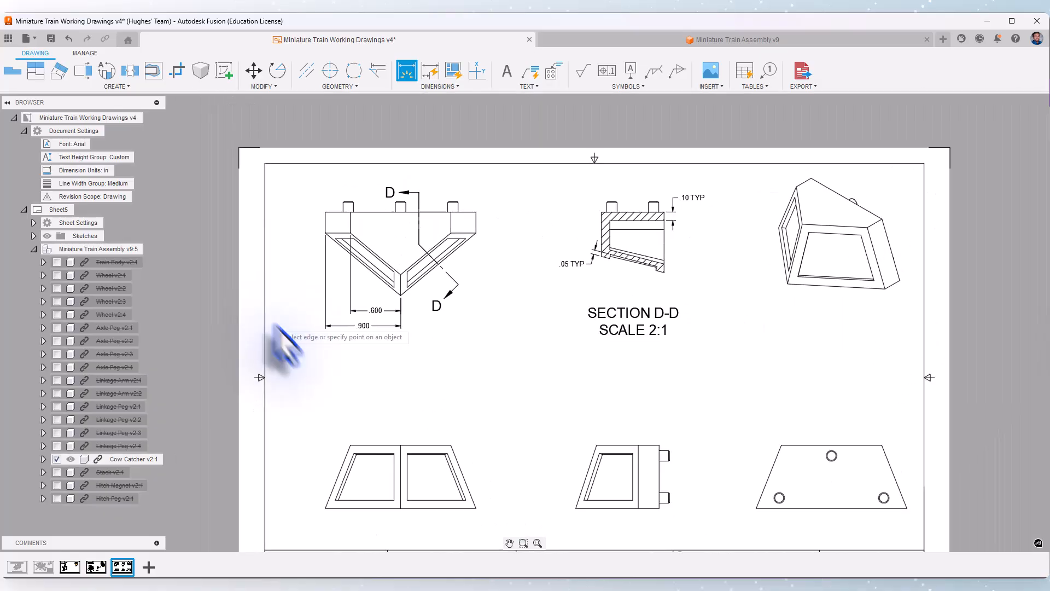
scroll(337, 413, "up", 8)
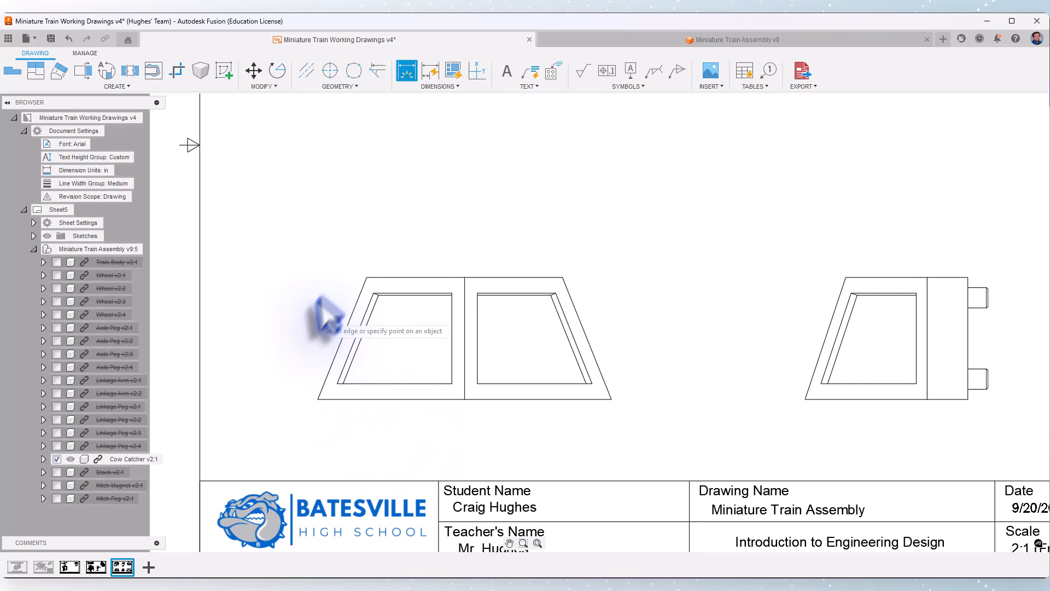
middle_click_drag(287, 428, 283, 437)
left_click(259, 449)
left_click(551, 450)
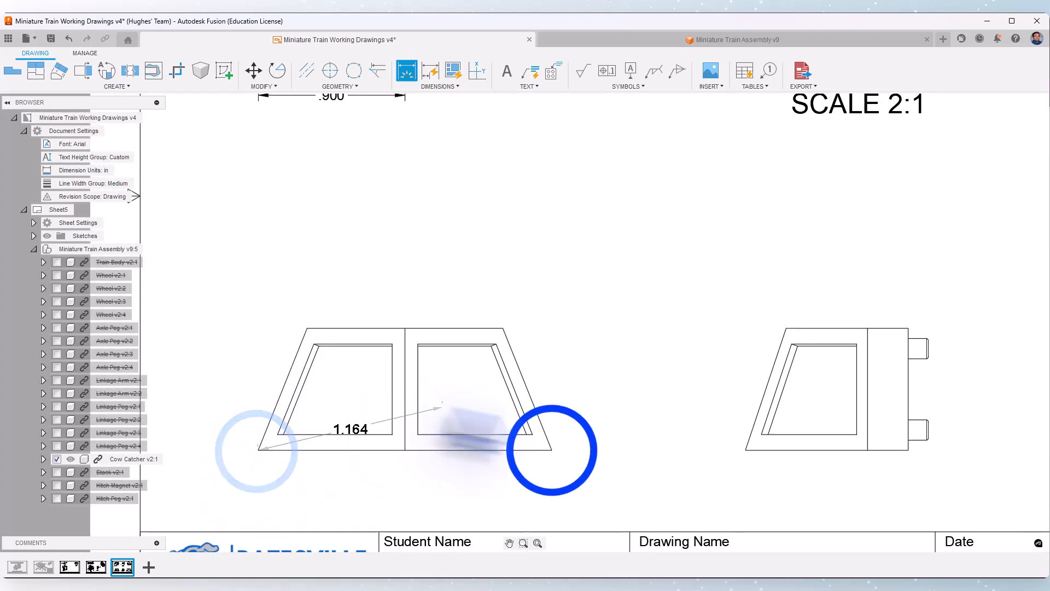
left_click(513, 255)
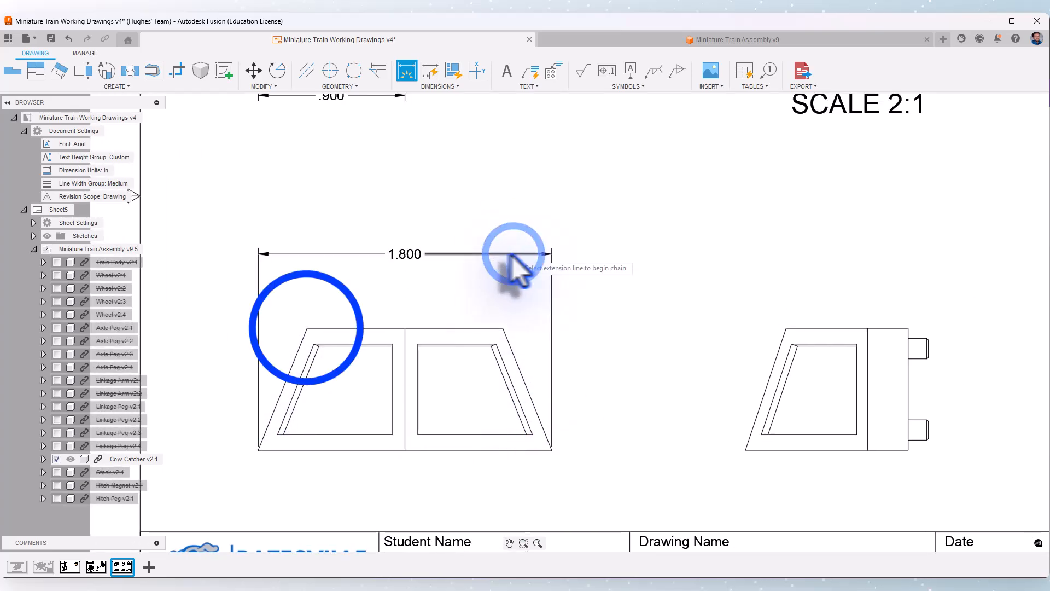
left_click(306, 328)
left_click(503, 328)
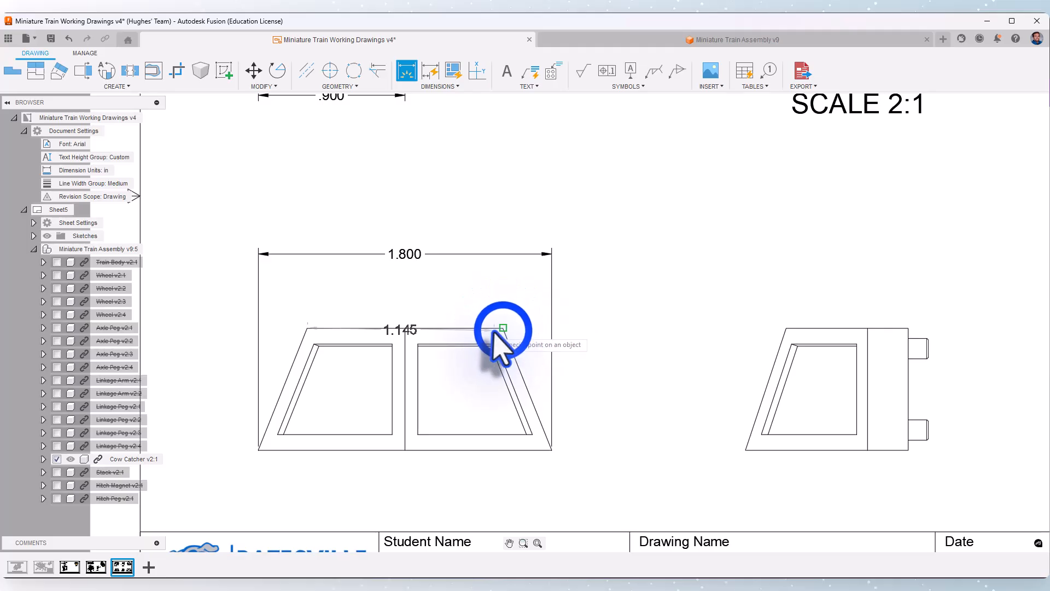
left_click(489, 290)
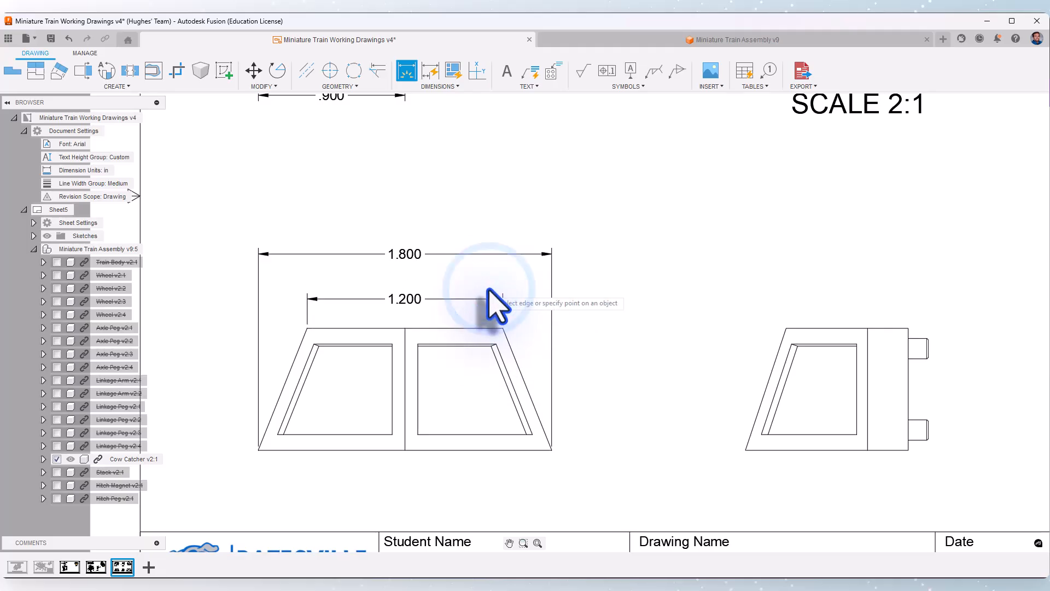
Dimension the front view's overall height to the right of the view and end the dimensioning
left_click(502, 329)
left_click(551, 451)
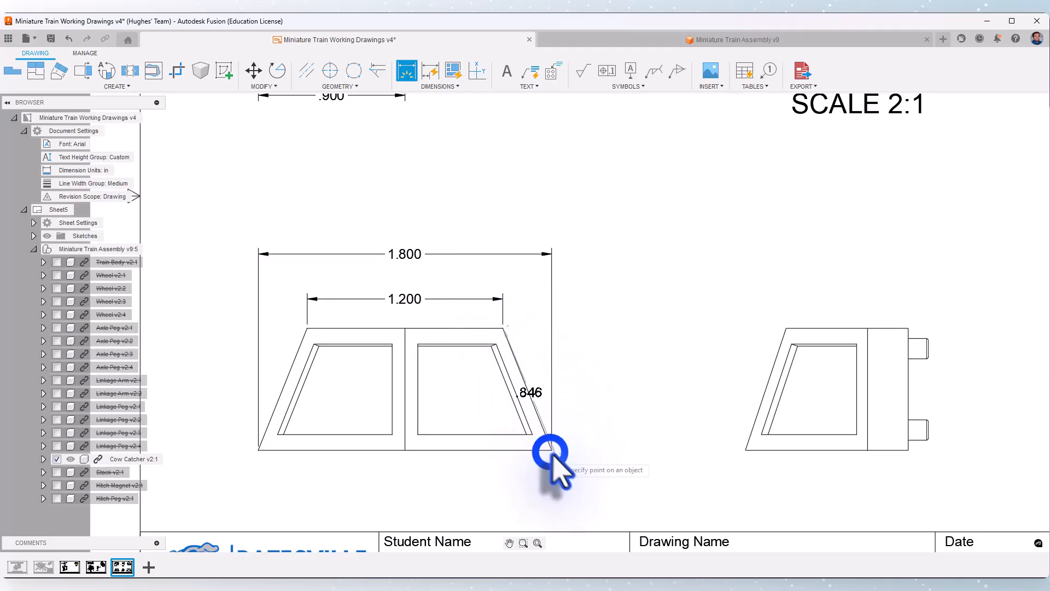
left_click(610, 439)
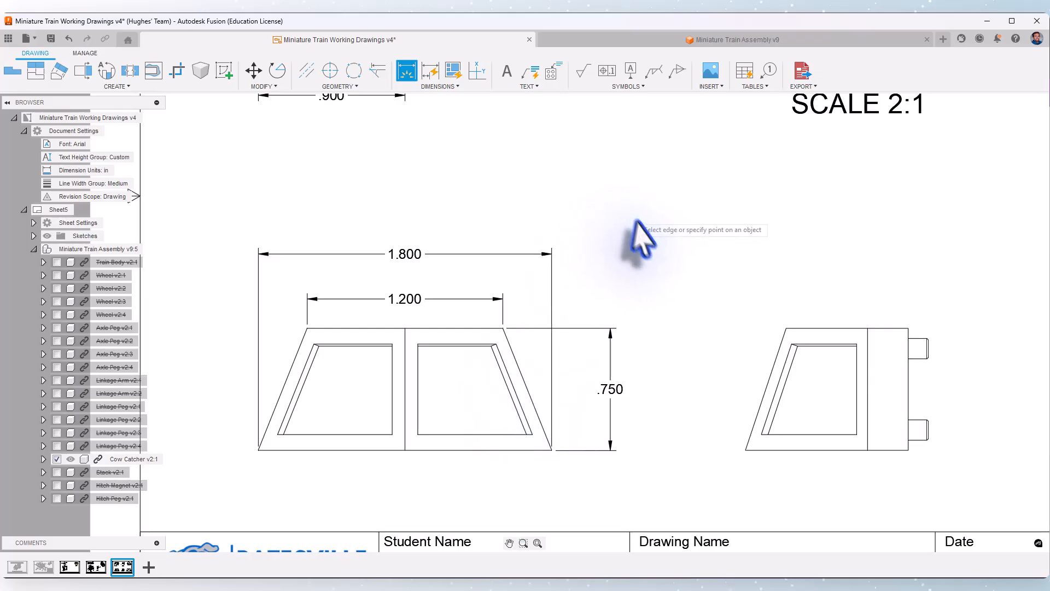
mouse_move(690, 277)
middle_mouse_down()
mouse_move(485, 250)
mouse_move(278, 254)
middle_mouse_up()
middle_click_drag(379, 197, 359, 262)
right_click(363, 251)
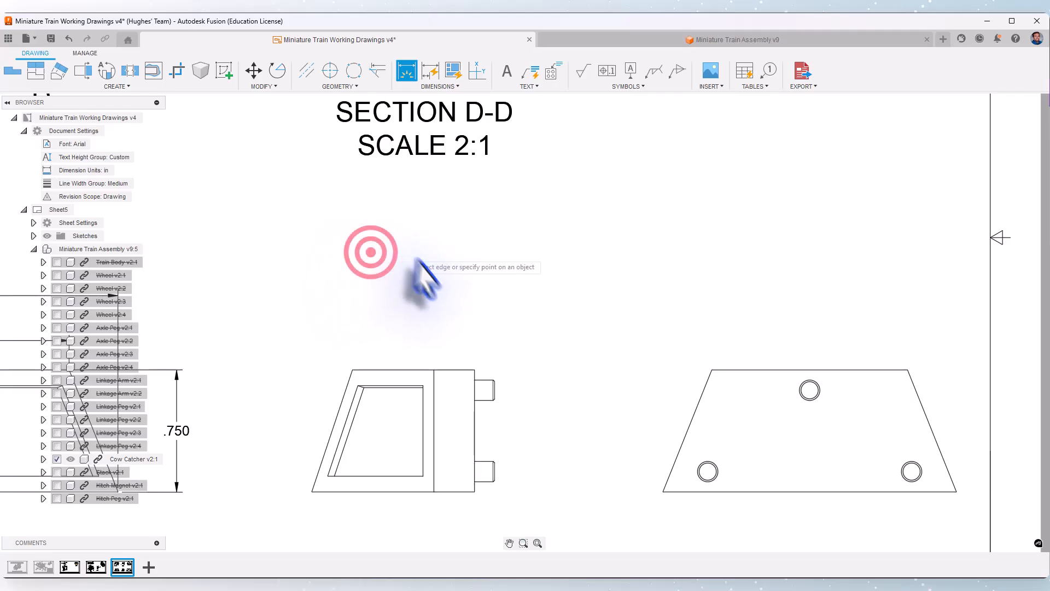
scroll(449, 276, "down", 1)
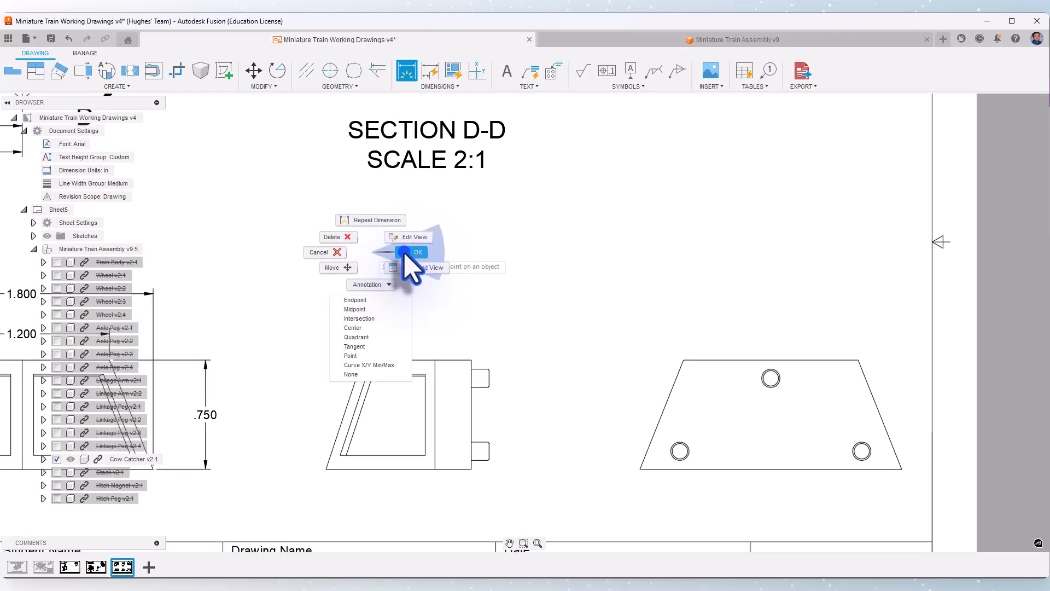
Create a 4:1 detail view named E around the side view's upper peg and place it above the rear view
left_click(404, 253)
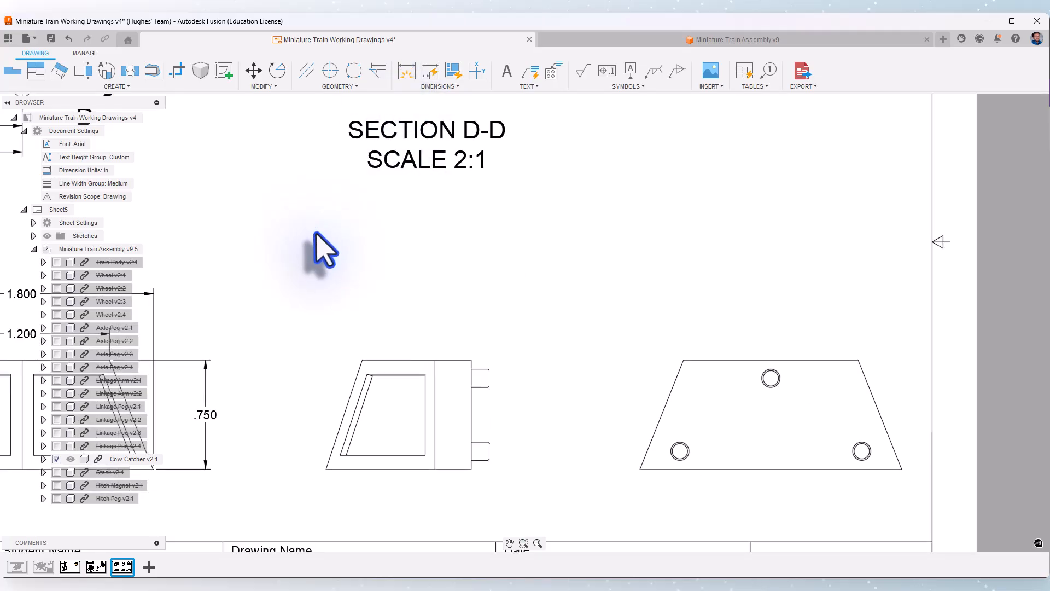
left_click(108, 71)
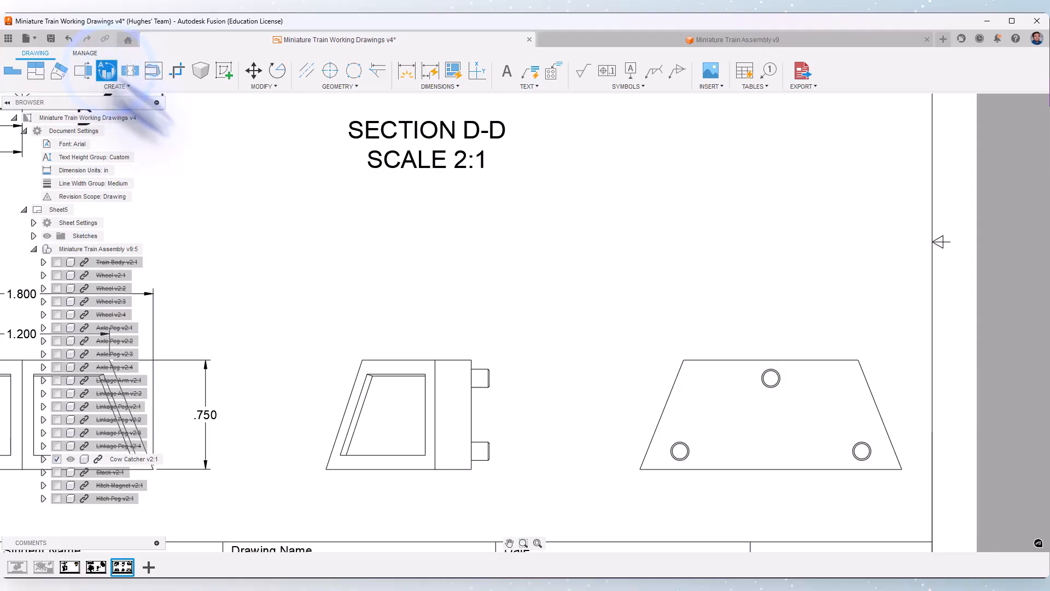
left_click(482, 379)
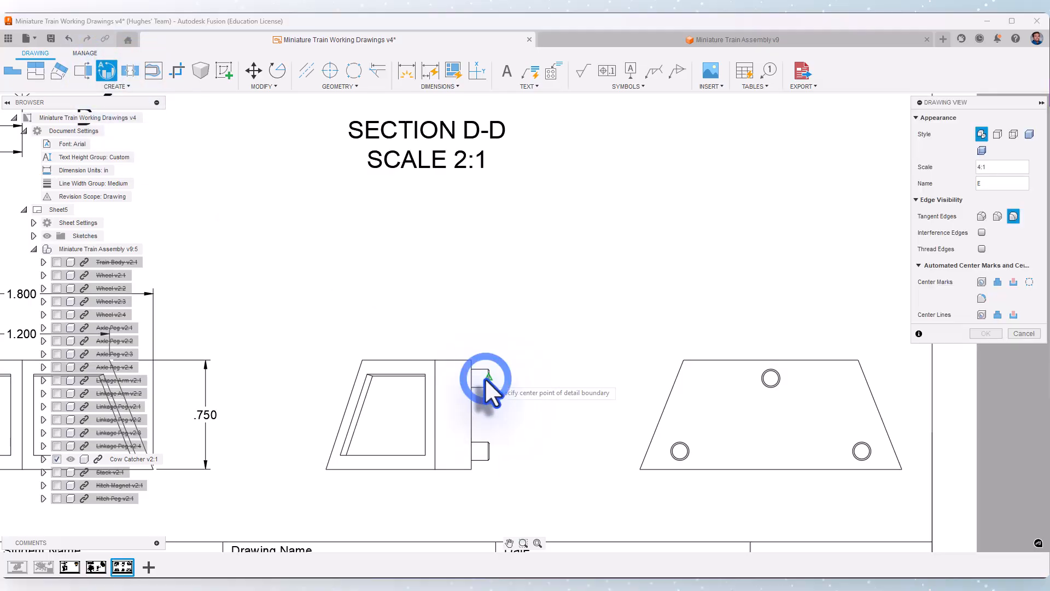
left_click(480, 378)
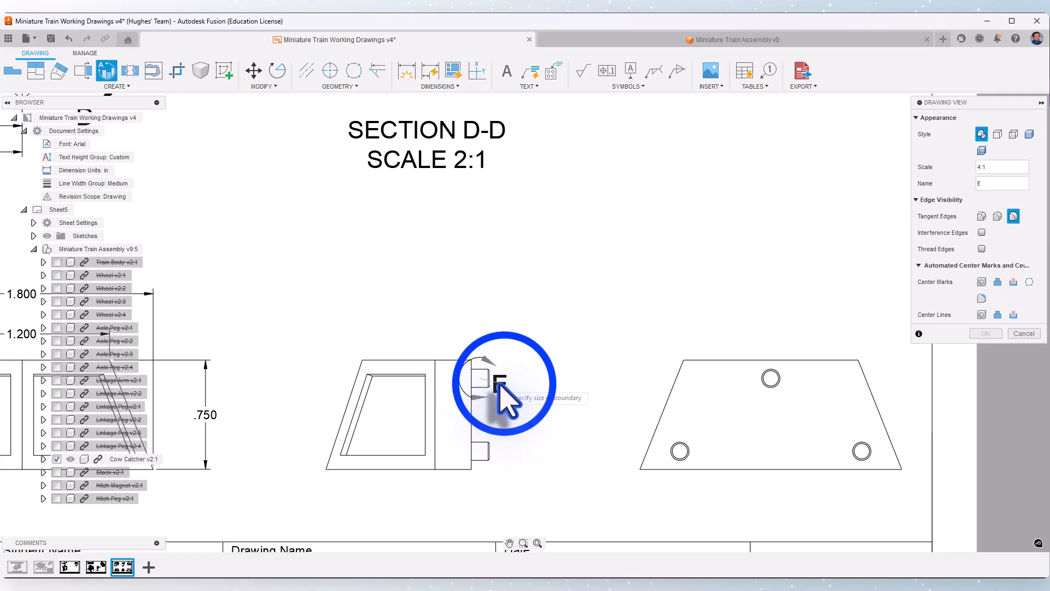
left_click(504, 383)
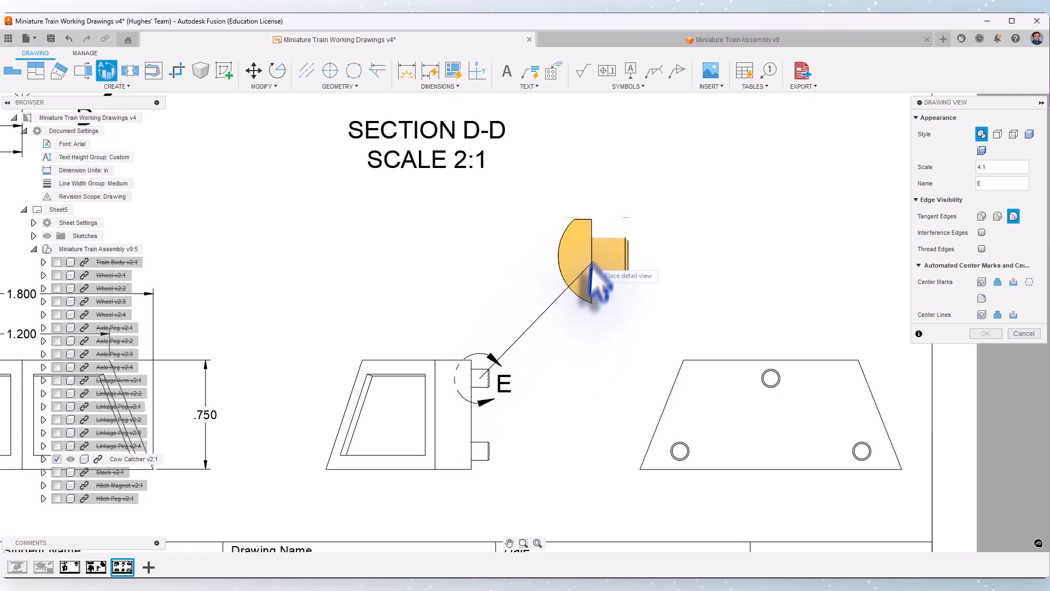
middle_click_drag(595, 265, 564, 346)
scroll(566, 346, "down", 2)
left_click(595, 287)
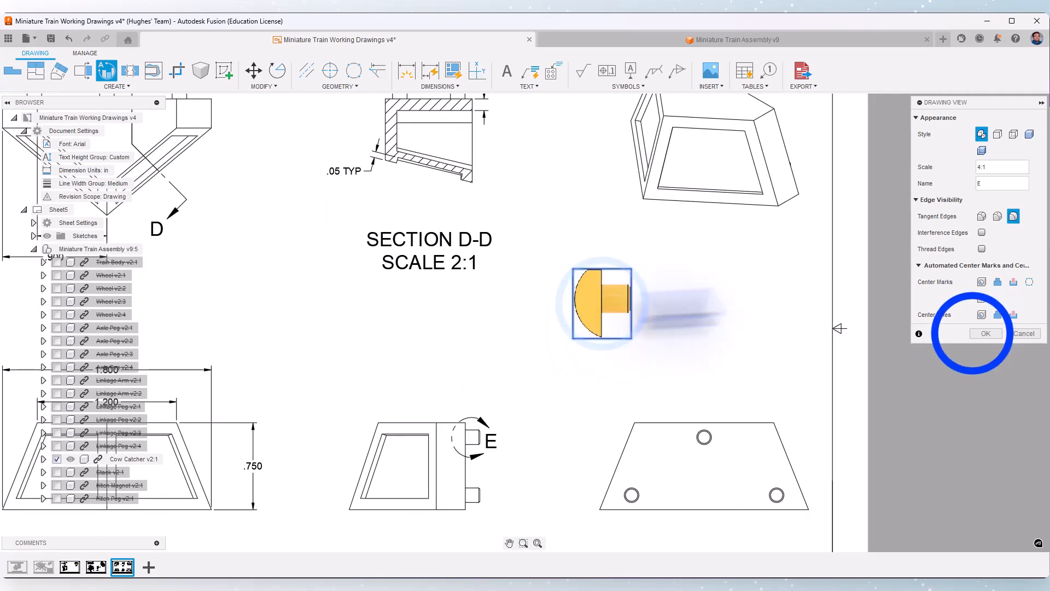
left_click(979, 333)
Move the DETAIL E label up so it sits just beneath its view
left_click(607, 396)
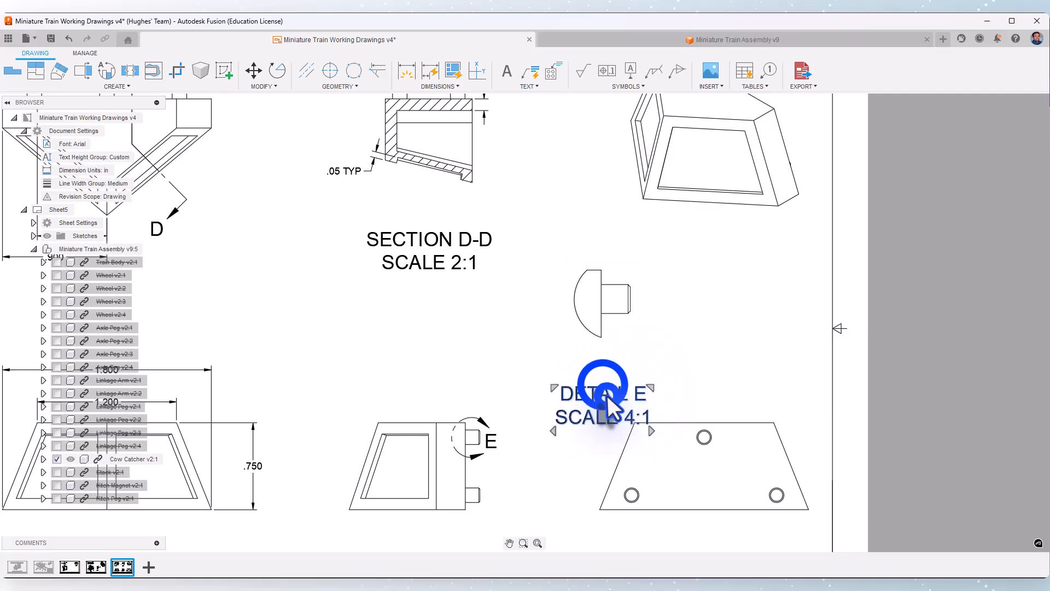
left_click_drag(603, 383, 603, 353)
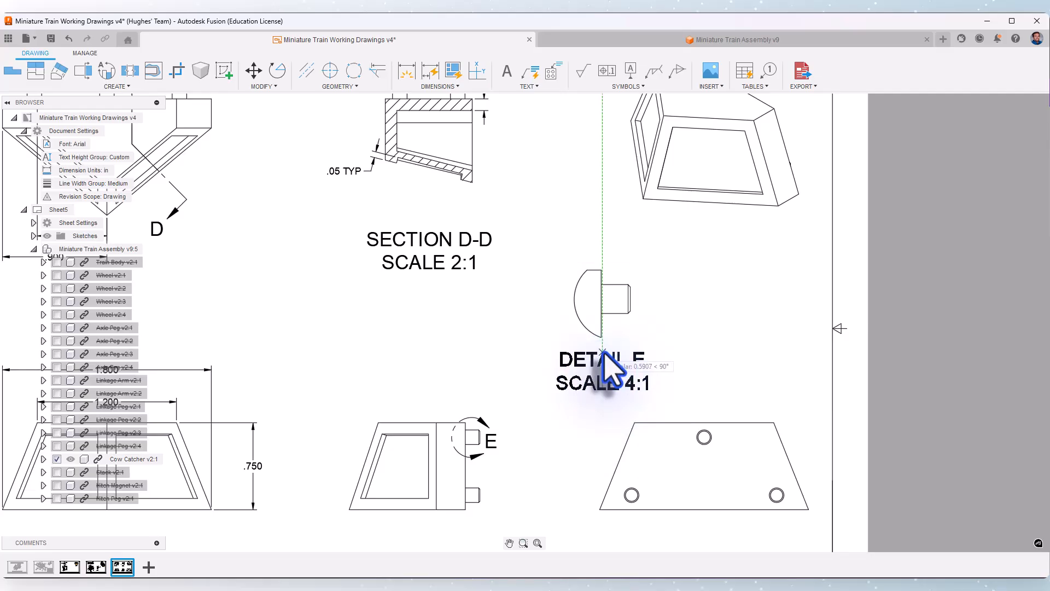
left_click(674, 308)
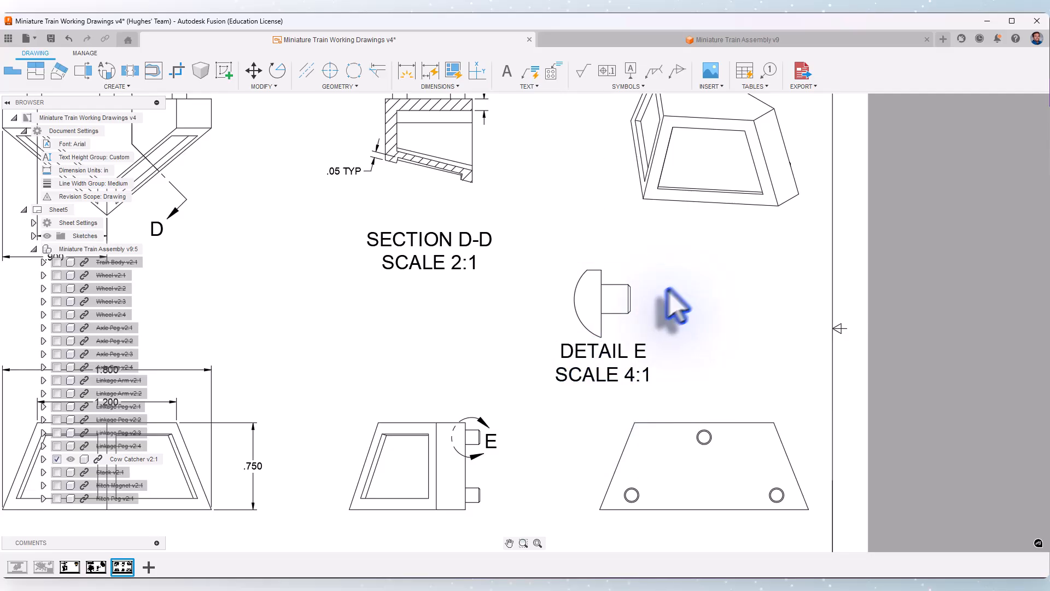
Dimension the width of the side view's back section between its two vertical edges, placing the dimension above the view
left_click(406, 72)
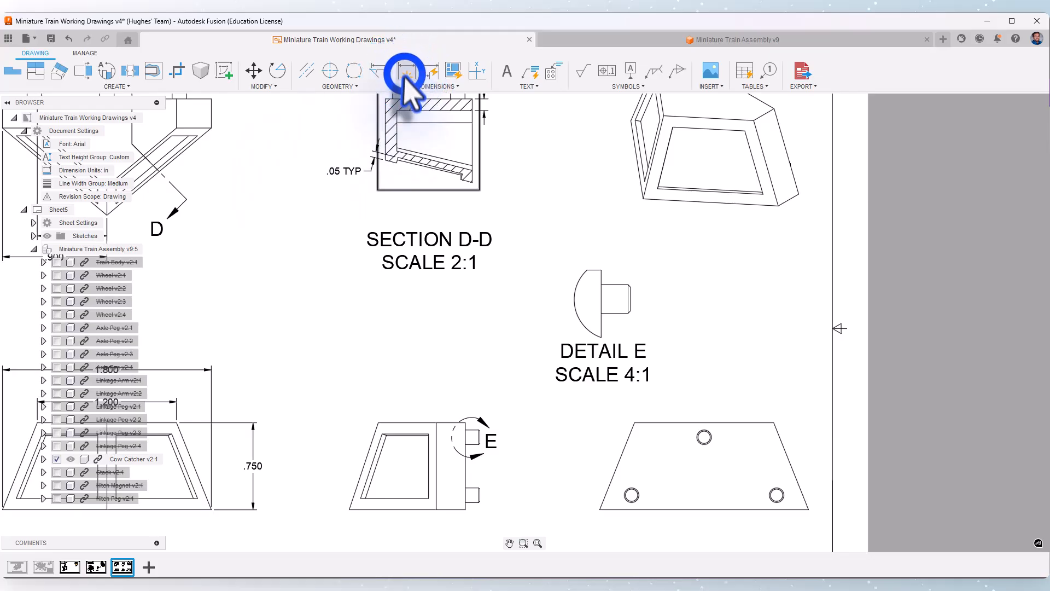
left_click(465, 423)
scroll(466, 432, "up", 4)
left_click(431, 420)
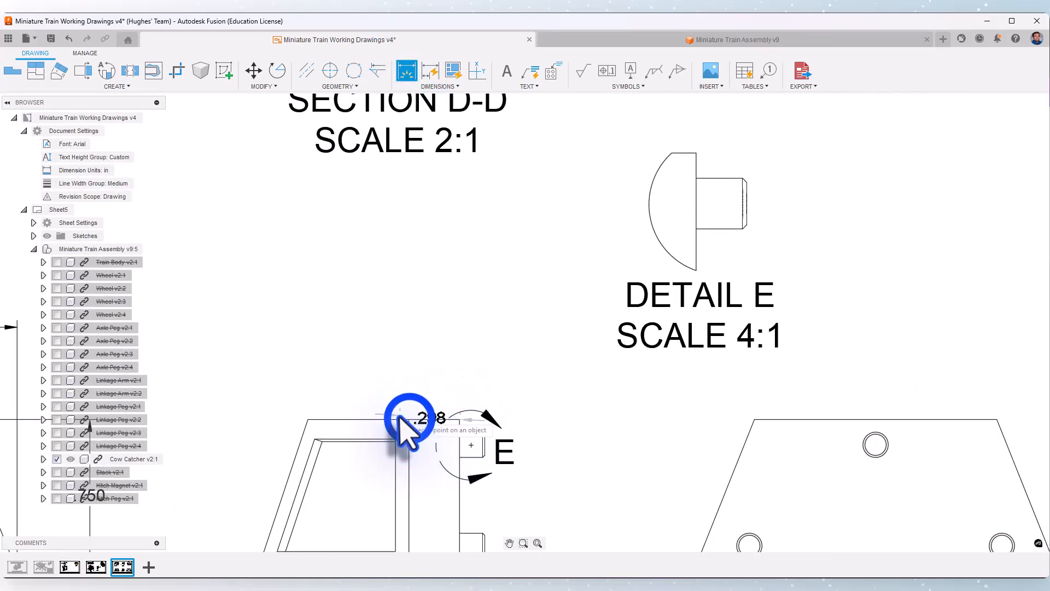
left_click(426, 365)
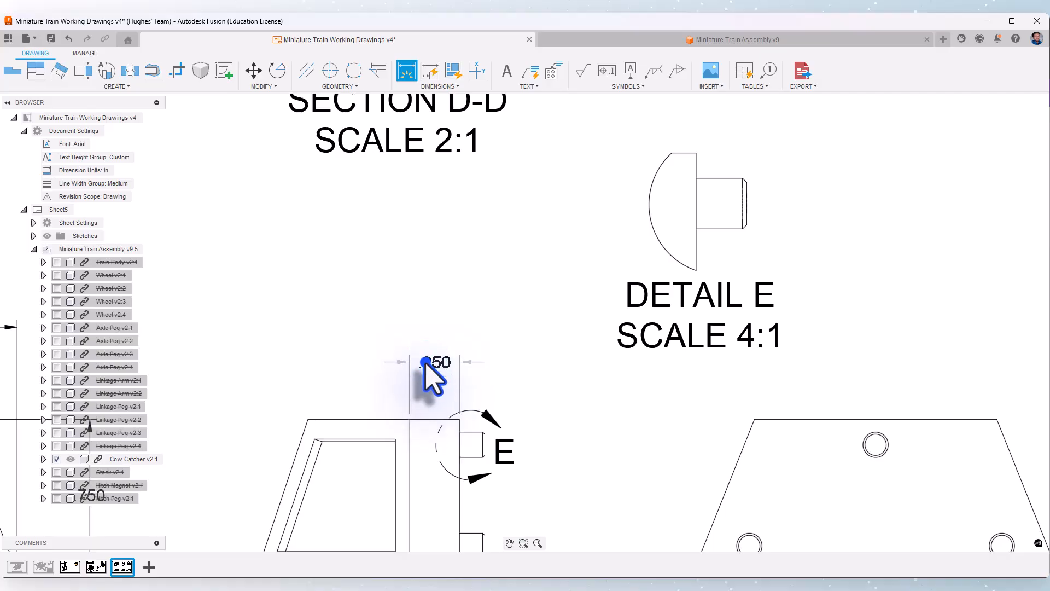
Dimension the full length of the side view's top edge, stacked above the back section's width dimension
left_click(455, 421)
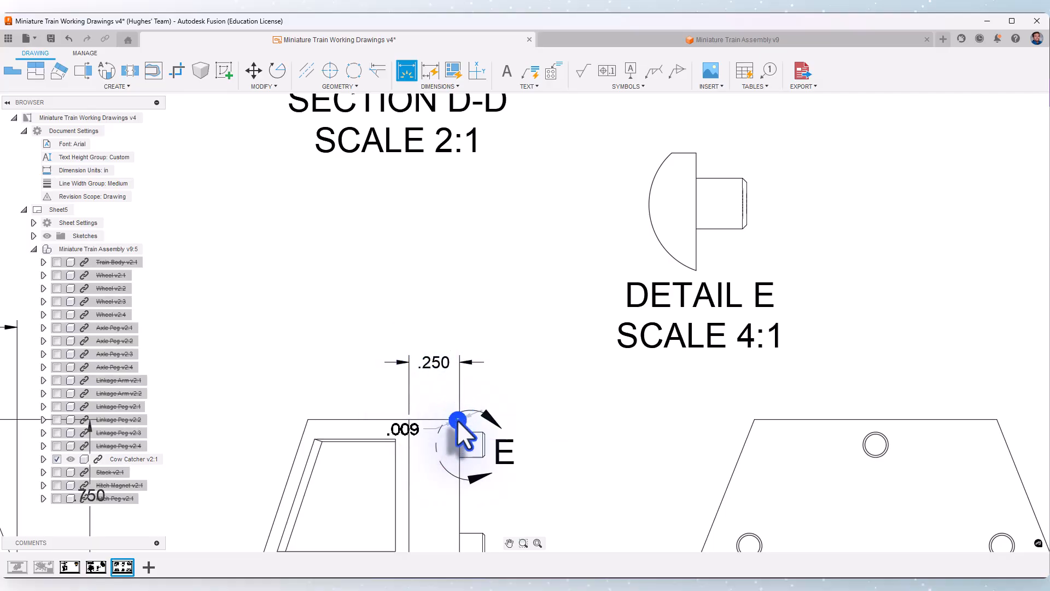
left_click(304, 422)
left_click(309, 421)
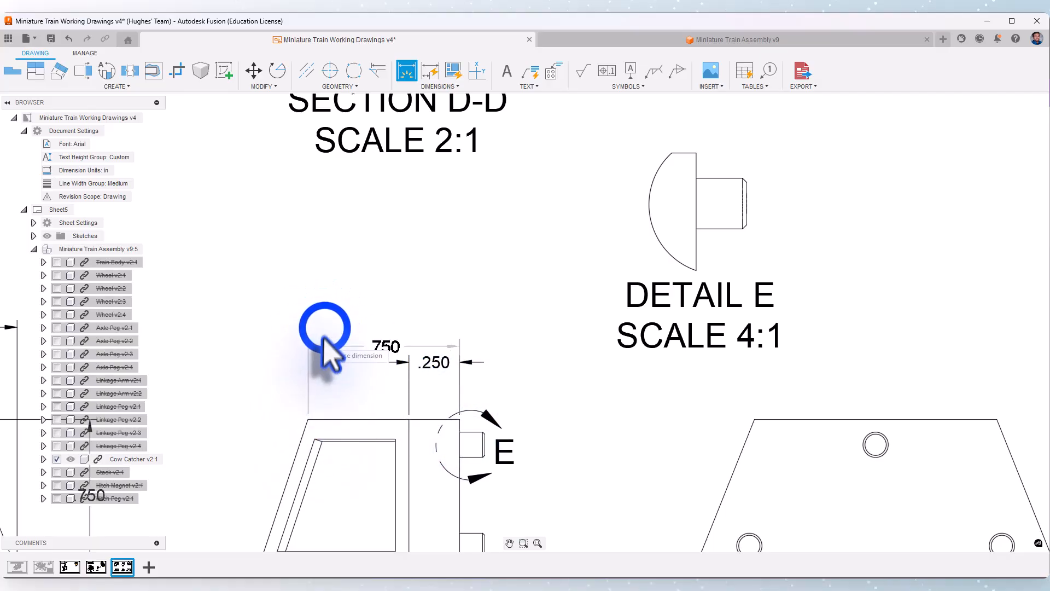
left_click(325, 328)
middle_click_drag(325, 328, 440, 278)
Dimension the horizontal distance from the side view's lower front corner to its back edge as the outermost dimension, and end the dimensioning
scroll(440, 278, "down", 1)
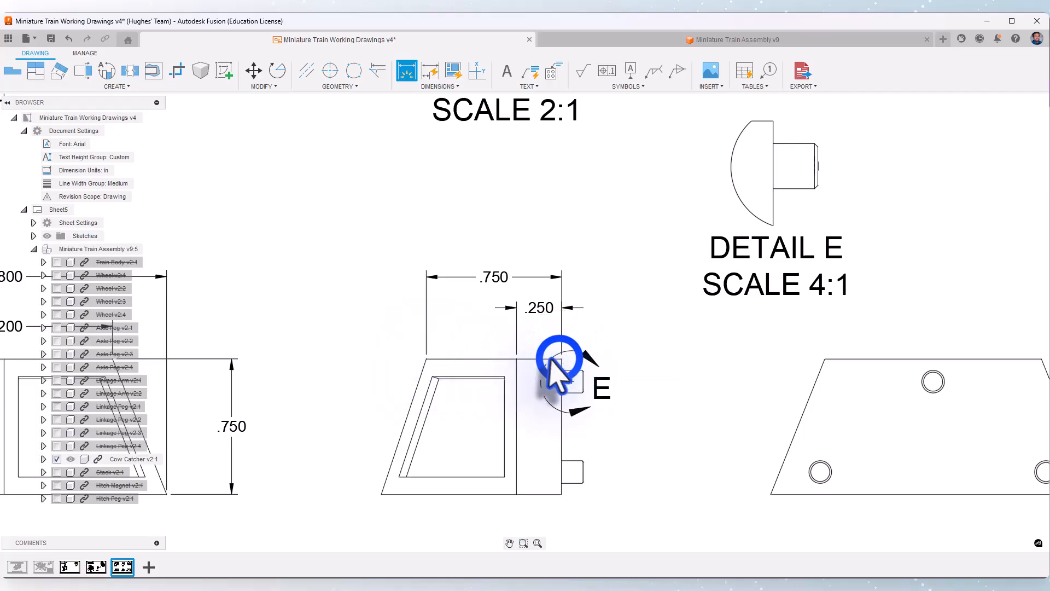
left_click(381, 494)
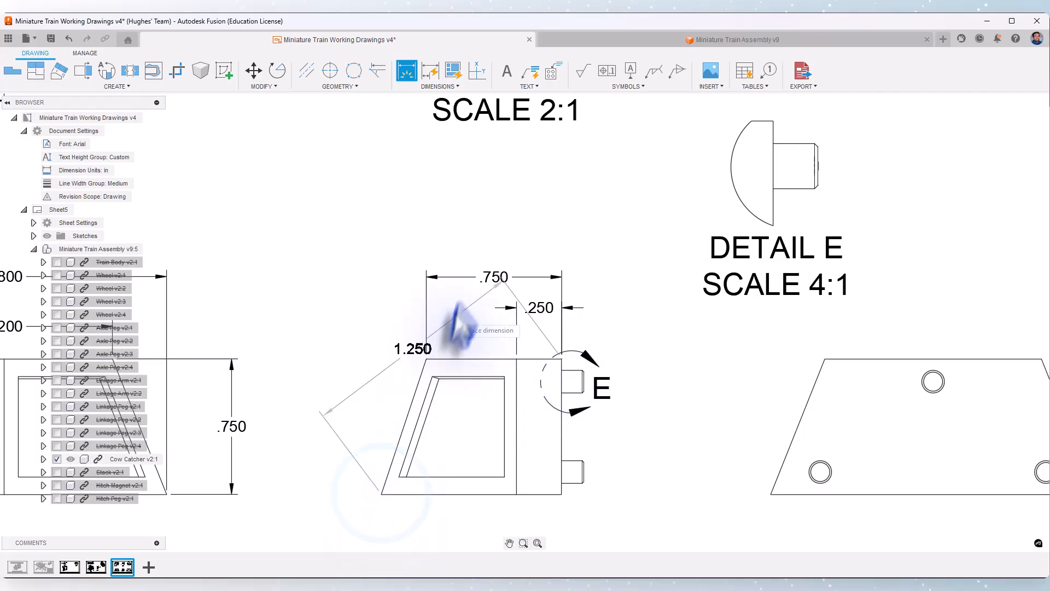
left_click(490, 241)
left_click(488, 245)
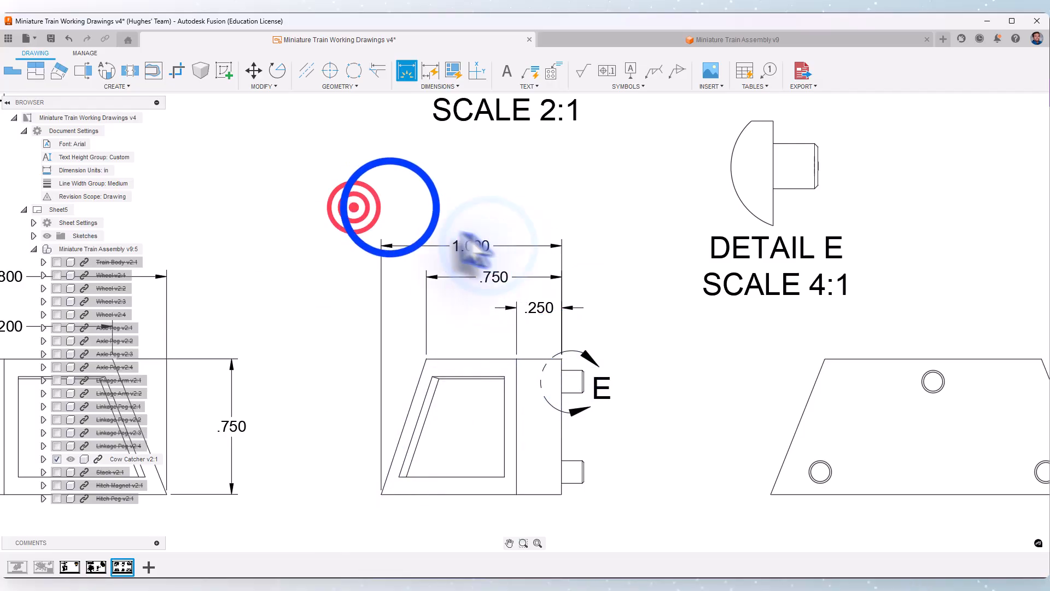
right_click(354, 207)
left_click(390, 207)
Add a TYP suffix to the back section's width dimension above the side view
left_click(534, 306)
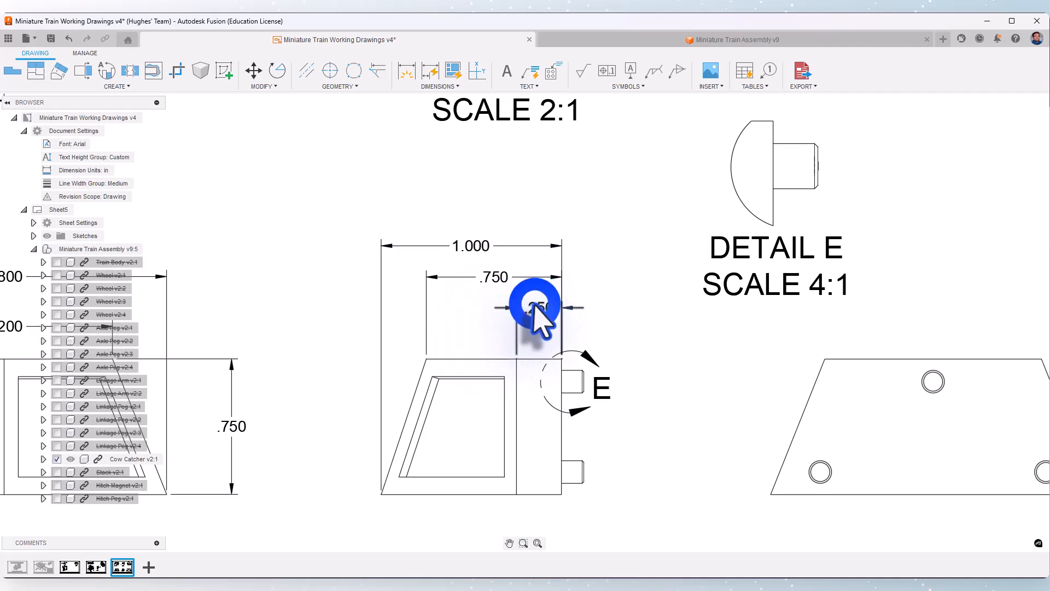
double_click(534, 307)
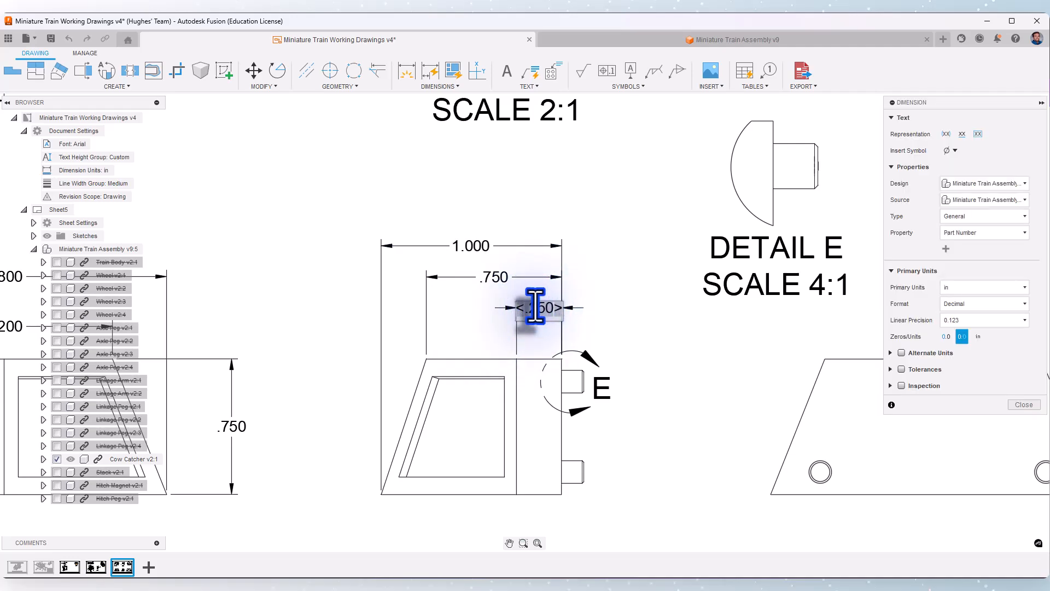
type("TYP")
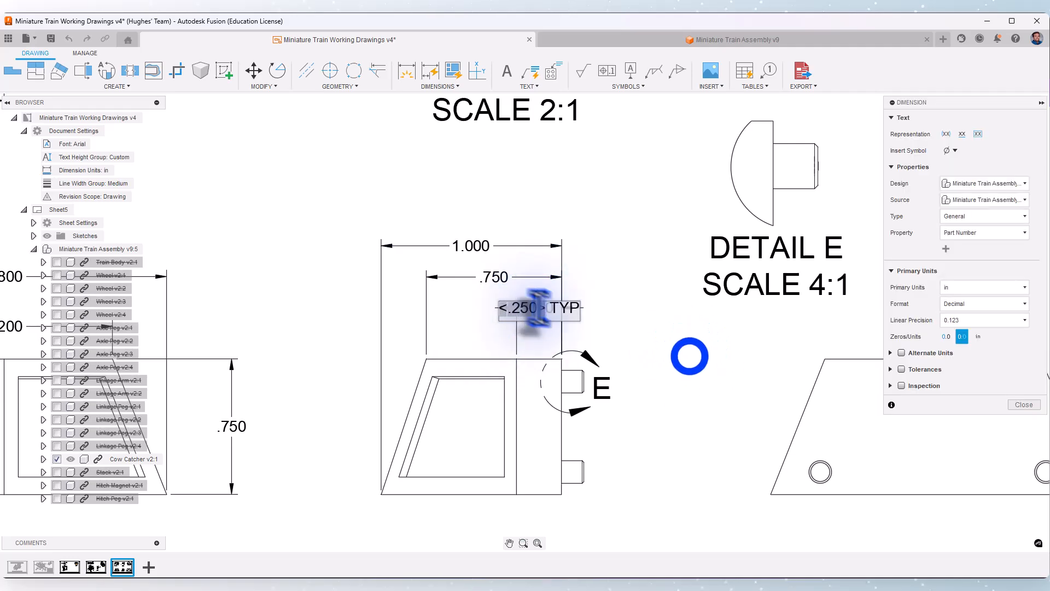
left_click(690, 356)
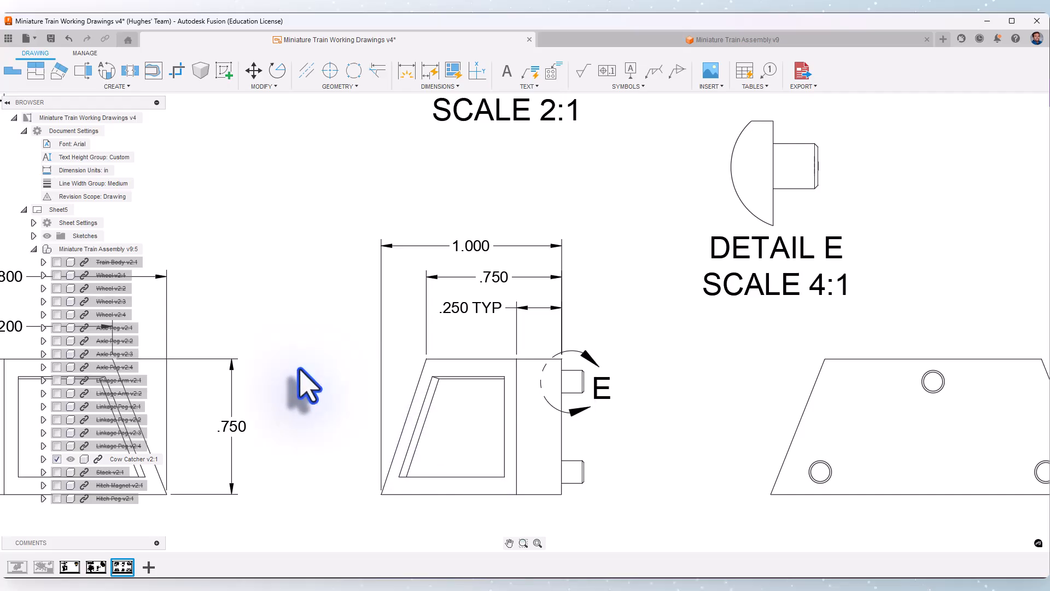
Dimension the peg's length in Detail E, placing the dimension above the view, and end the dimensioning
scroll(274, 430, "down", 3)
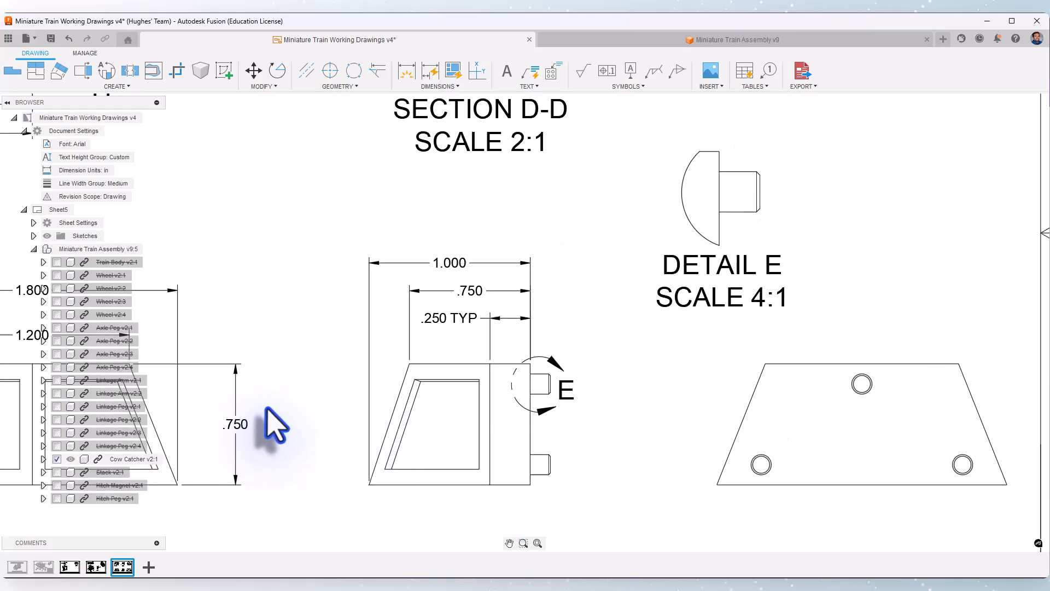
mouse_move(737, 225)
middle_mouse_down()
mouse_move(591, 257)
mouse_move(526, 247)
middle_mouse_up()
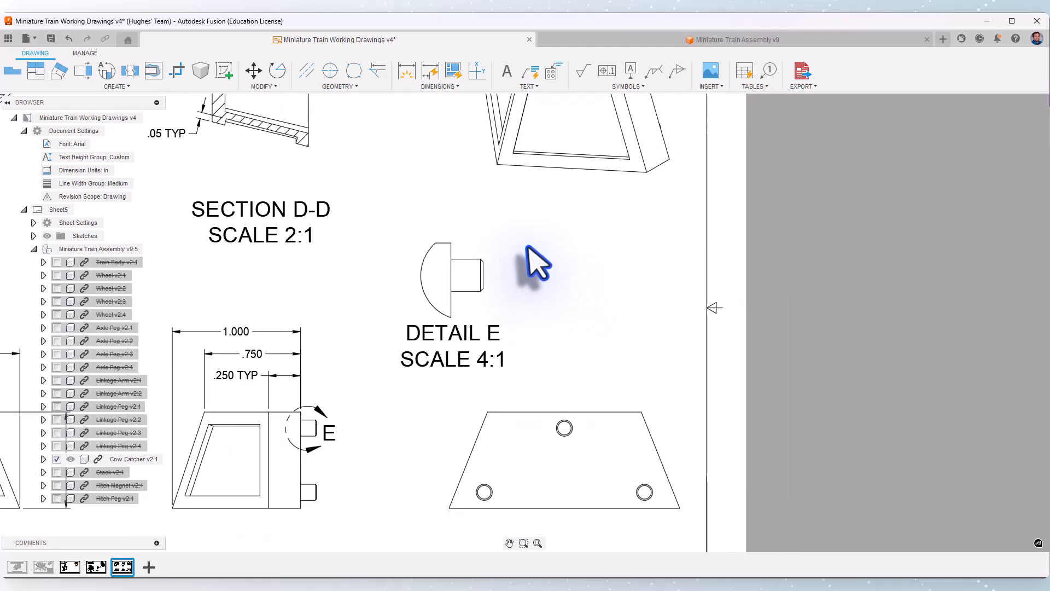
scroll(526, 257, "up", 2)
left_click(406, 70)
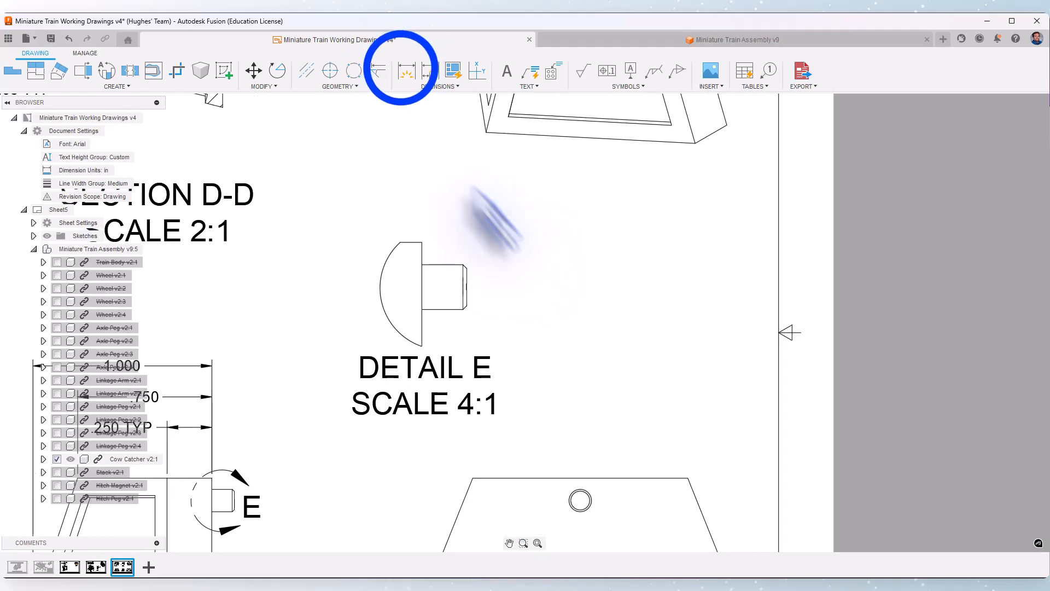
left_click(422, 242)
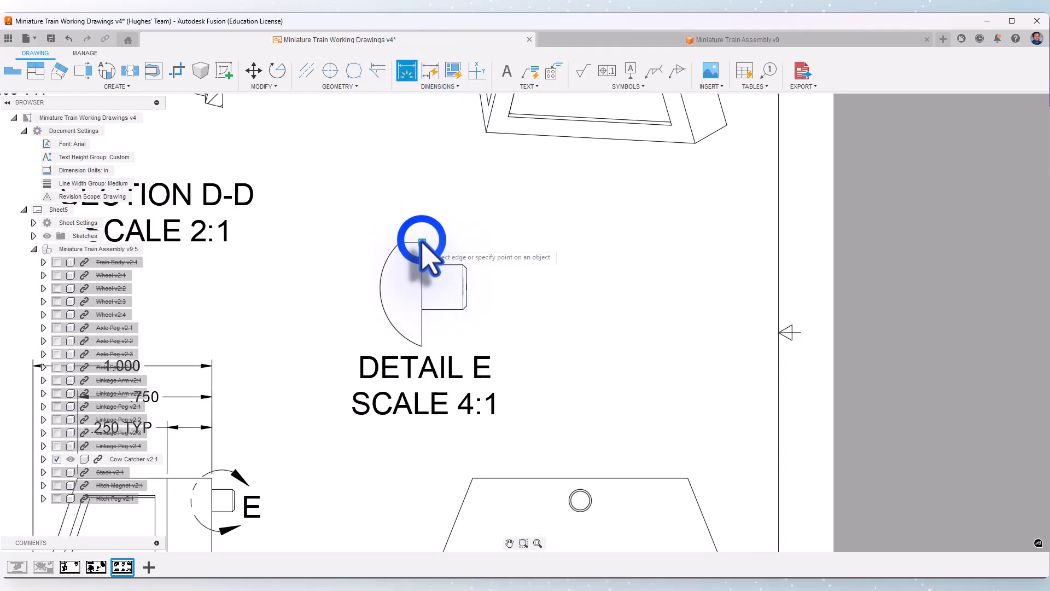
left_click(467, 266)
left_click(422, 195)
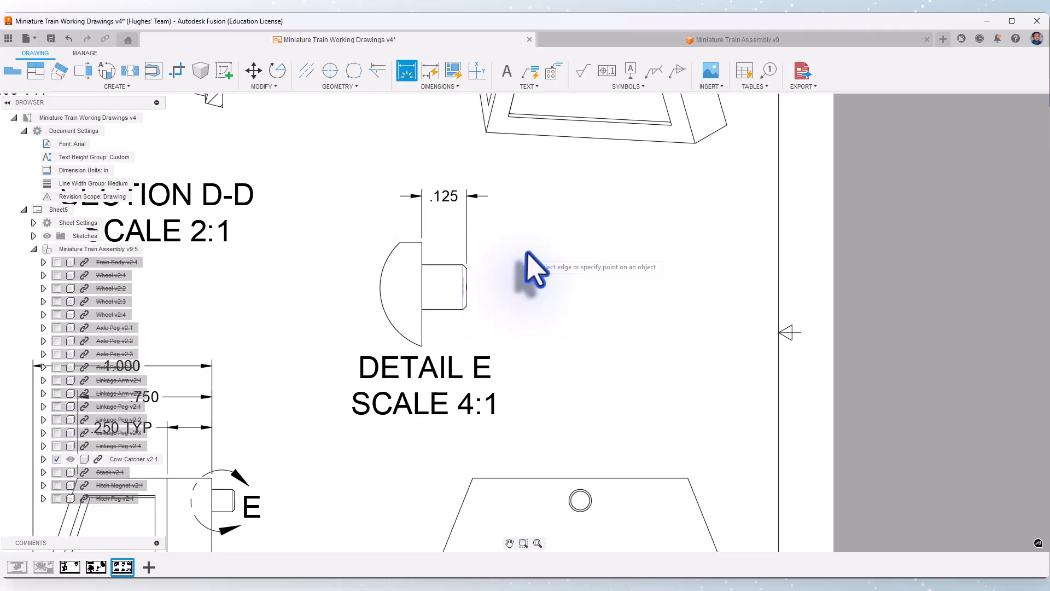
left_click(472, 171)
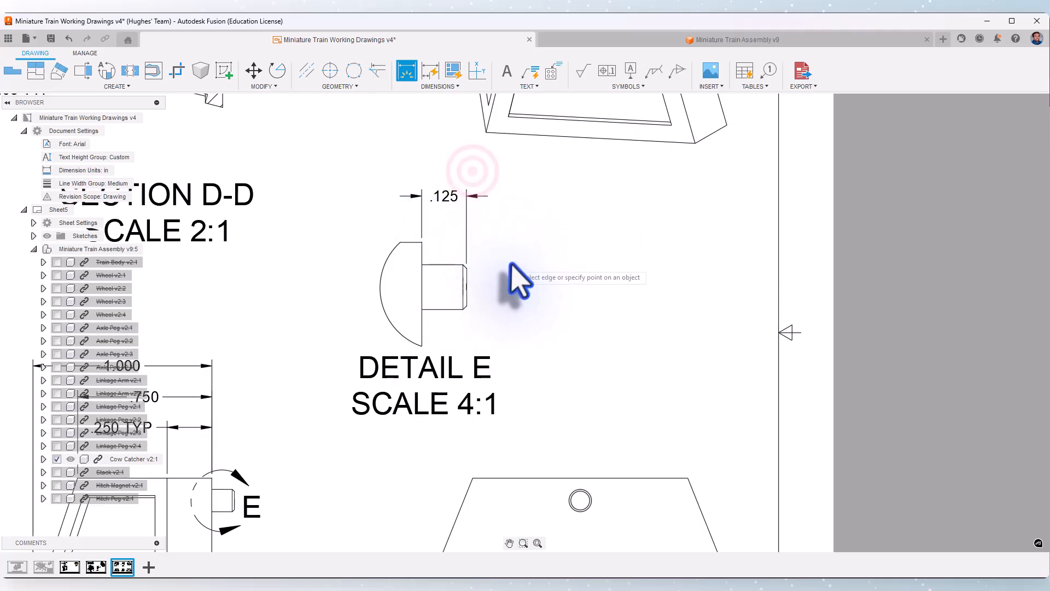
right_click(473, 171)
left_click(507, 173)
Add a TYP suffix to the peg length dimension in Detail E
double_click(454, 197)
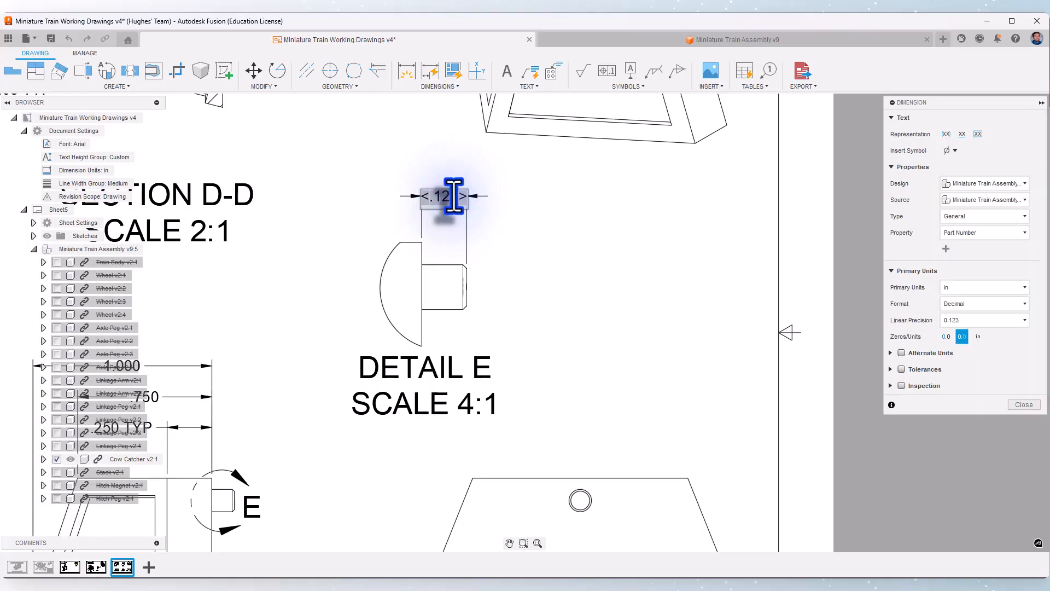
type("TYP")
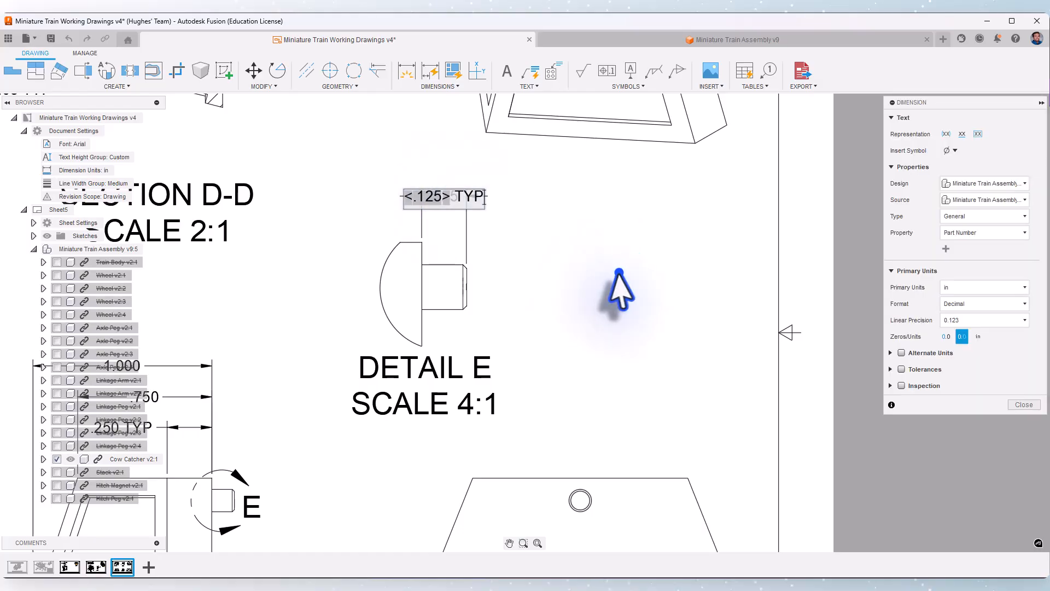
left_click(621, 289)
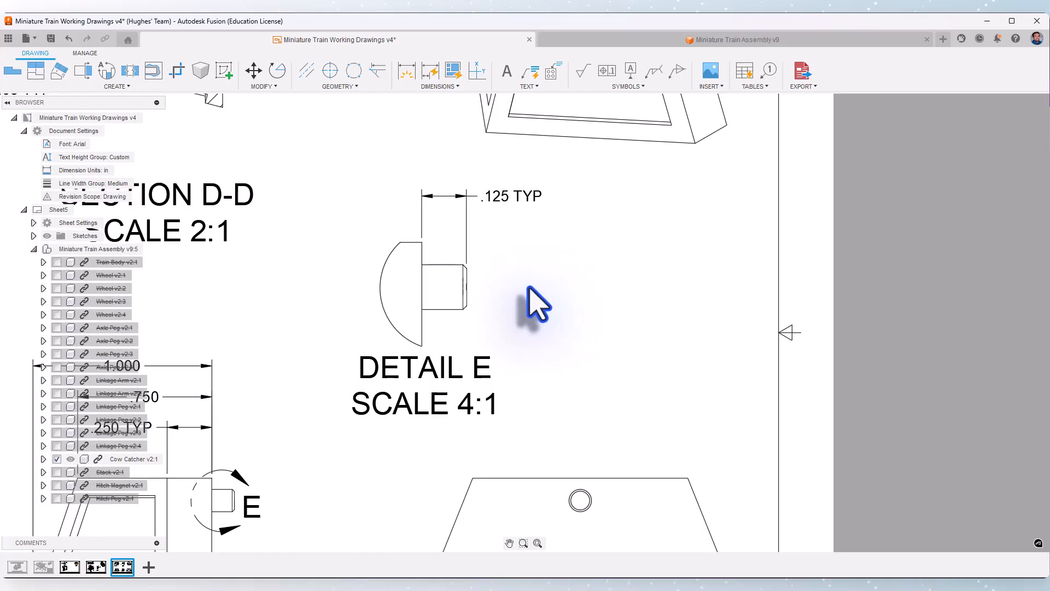
Attach a leader note to the peg's lower chamfered corner in Detail E and begin its text with ".01 x 45"
scroll(542, 327, "up", 1)
left_click(529, 71)
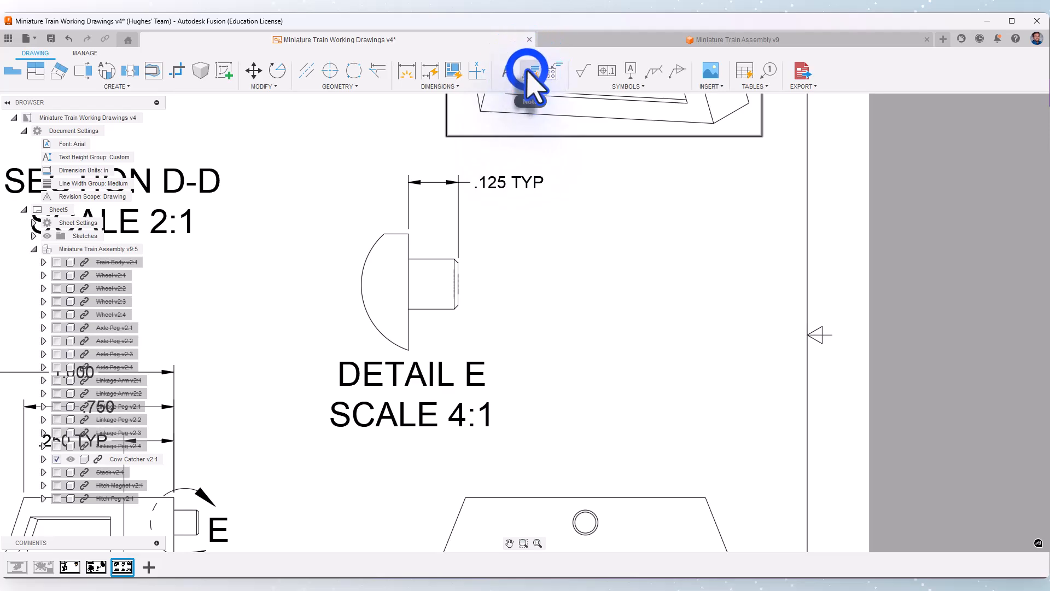
scroll(479, 317, "up", 5)
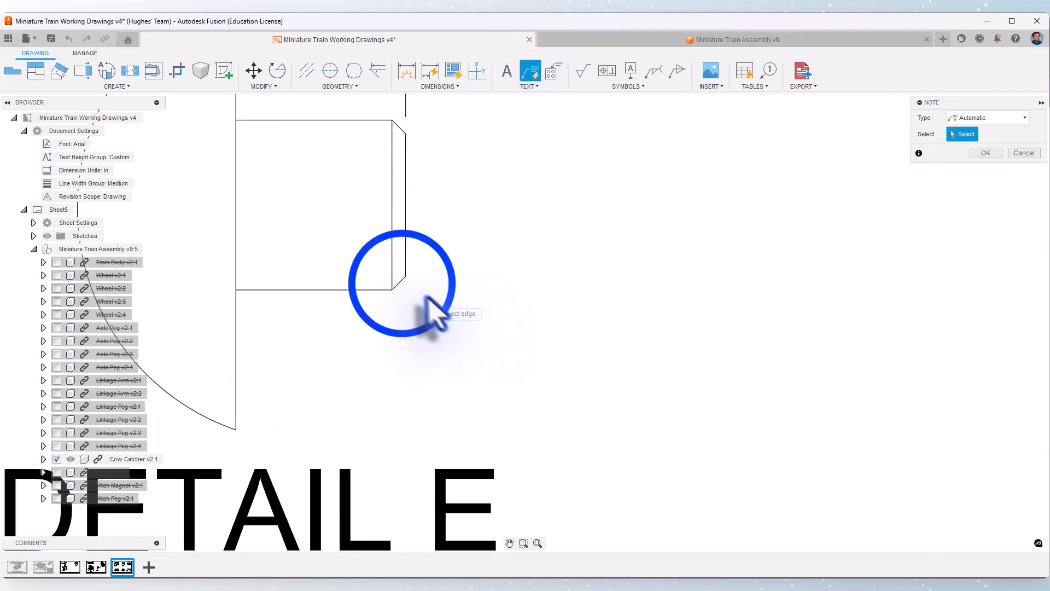
left_click(402, 282)
scroll(436, 320, "down", 4)
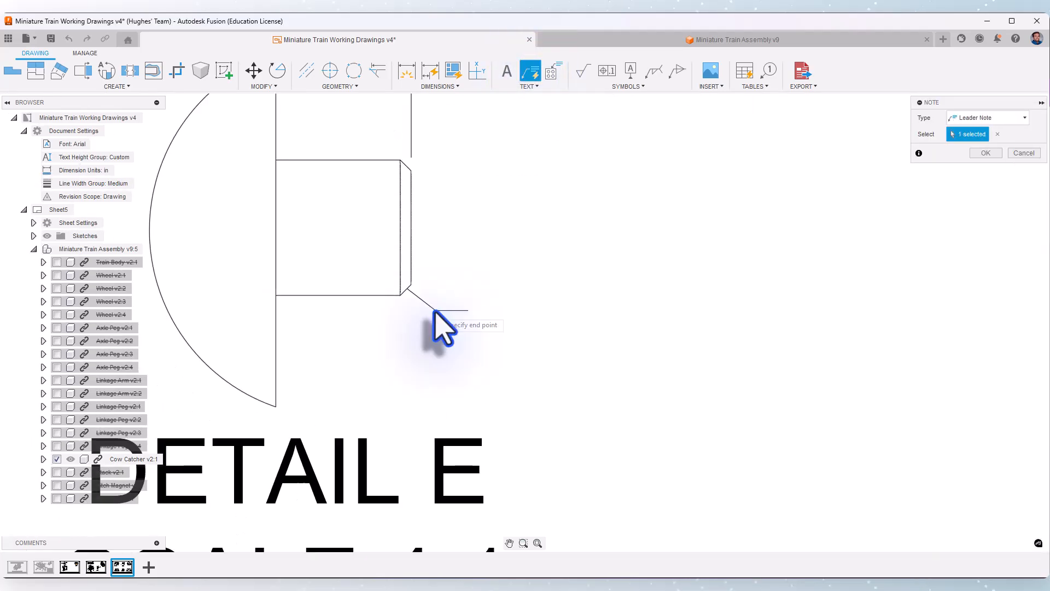
left_click(456, 329)
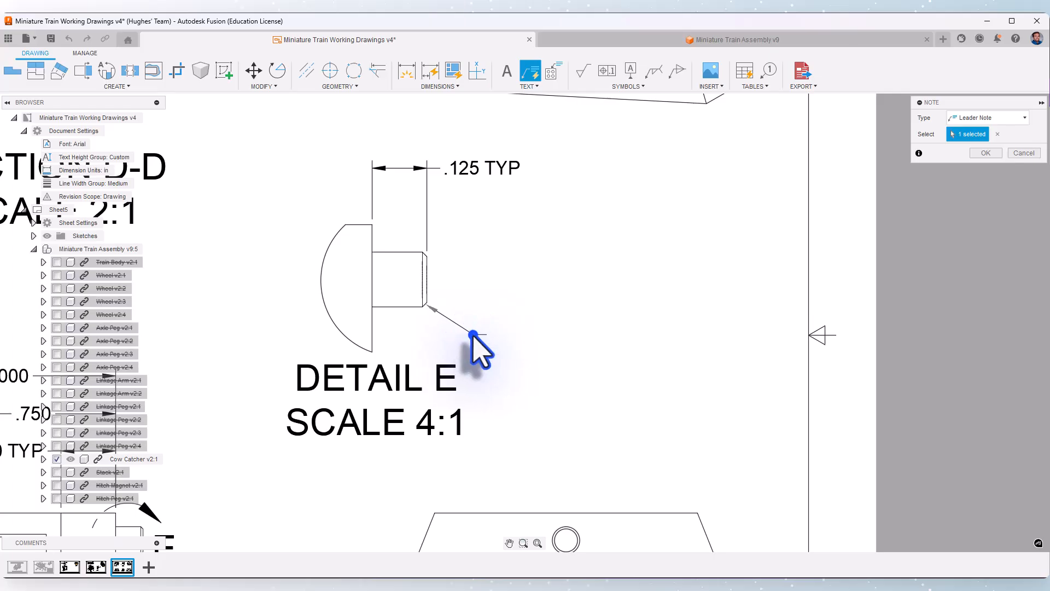
left_click(473, 334)
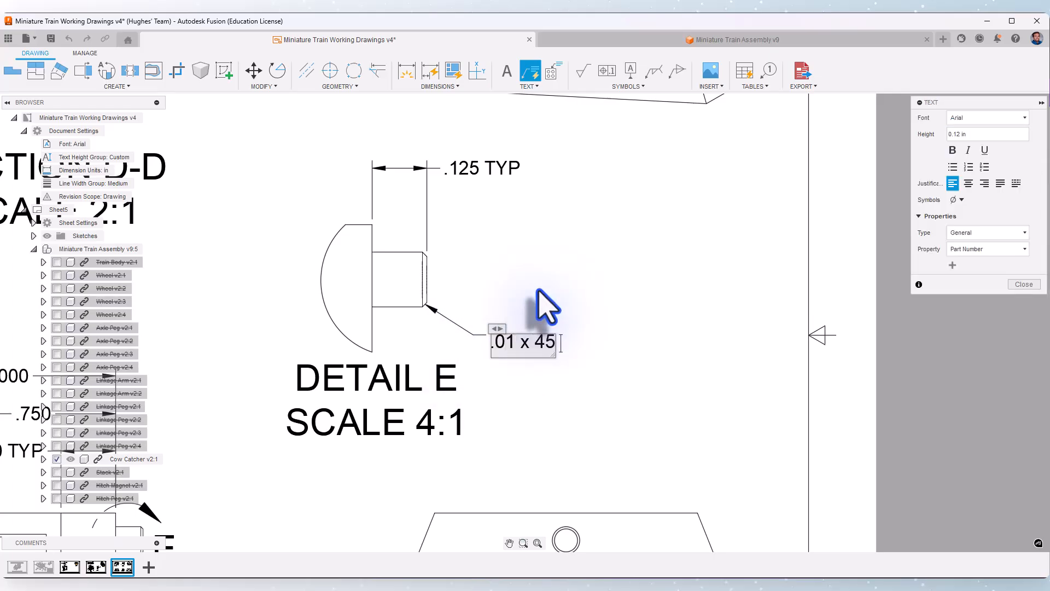
Complete the Detail E leader note with a degree symbol and "CHAMFER TYP" so it reads ".01 x 45° CHAMFER TYP"
left_click(961, 200)
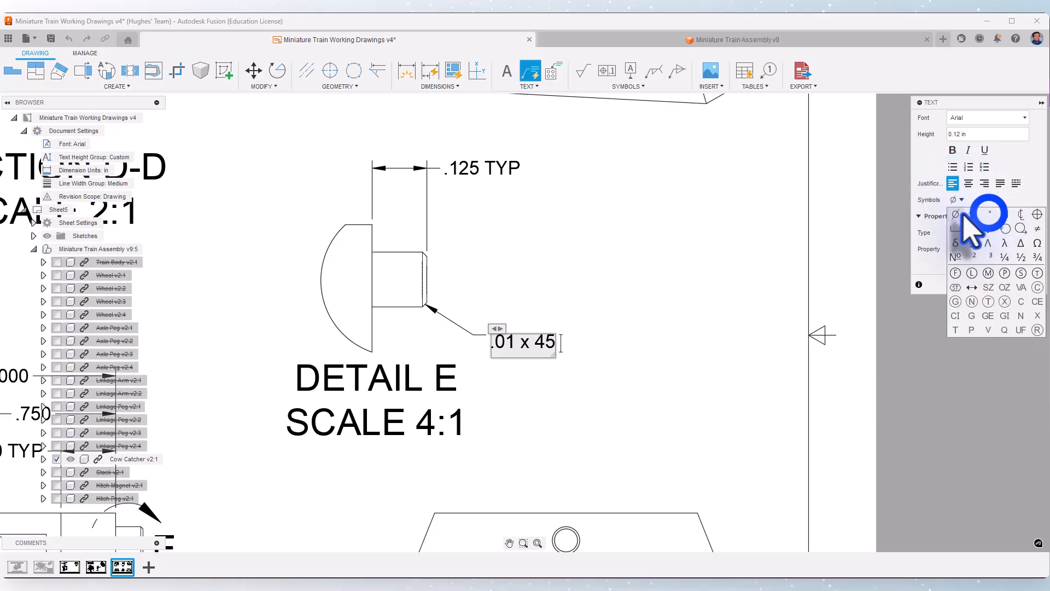
left_click(990, 212)
left_click(559, 337)
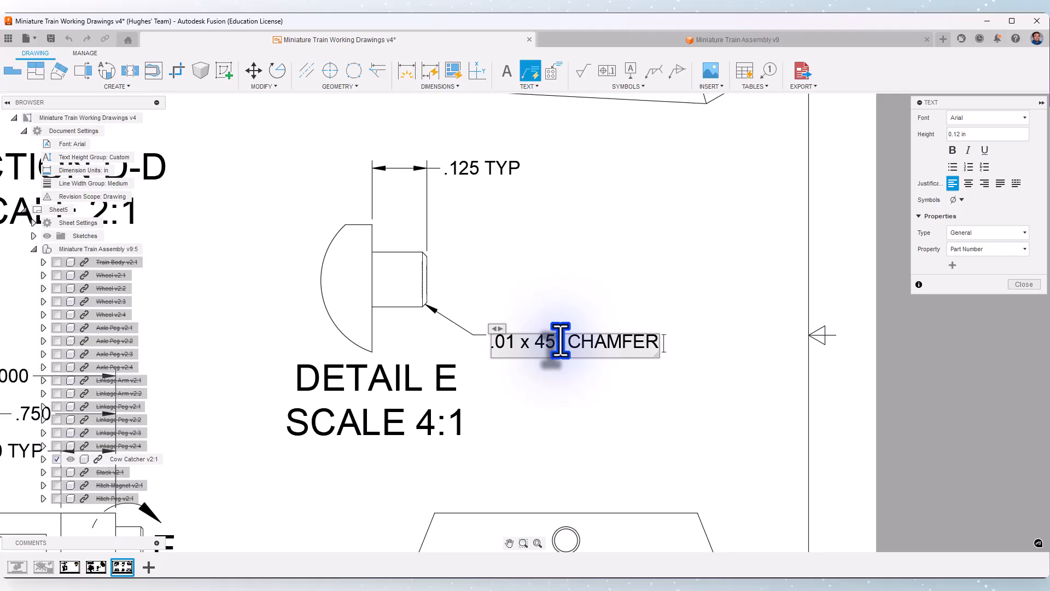
type("TYP")
left_click(612, 437)
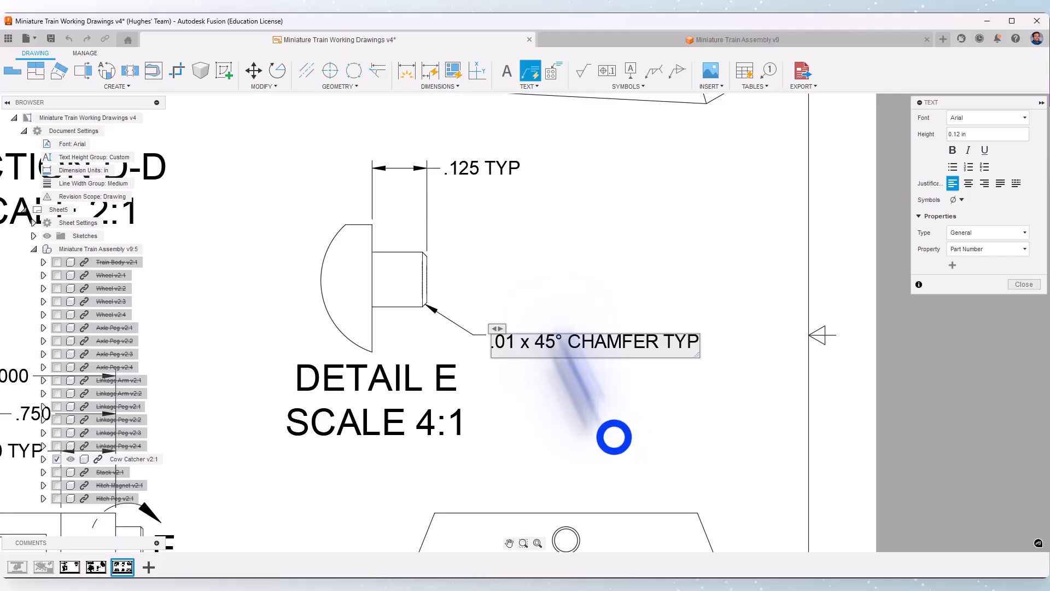
End the note command and move the back view with the three pegs slightly closer to the side view
scroll(629, 257, "down", 3)
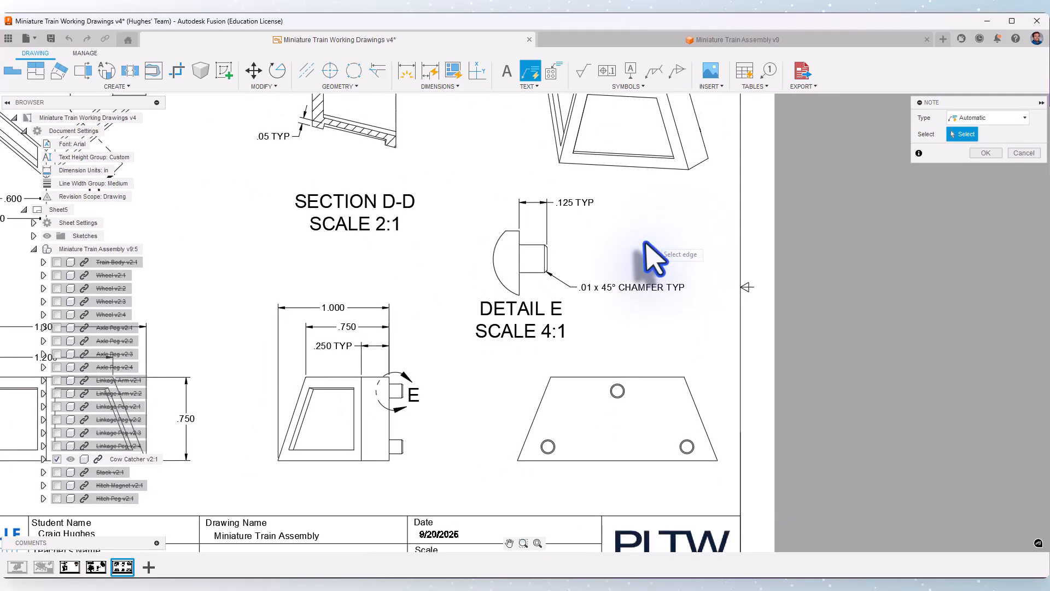
middle_click_drag(614, 347, 544, 229)
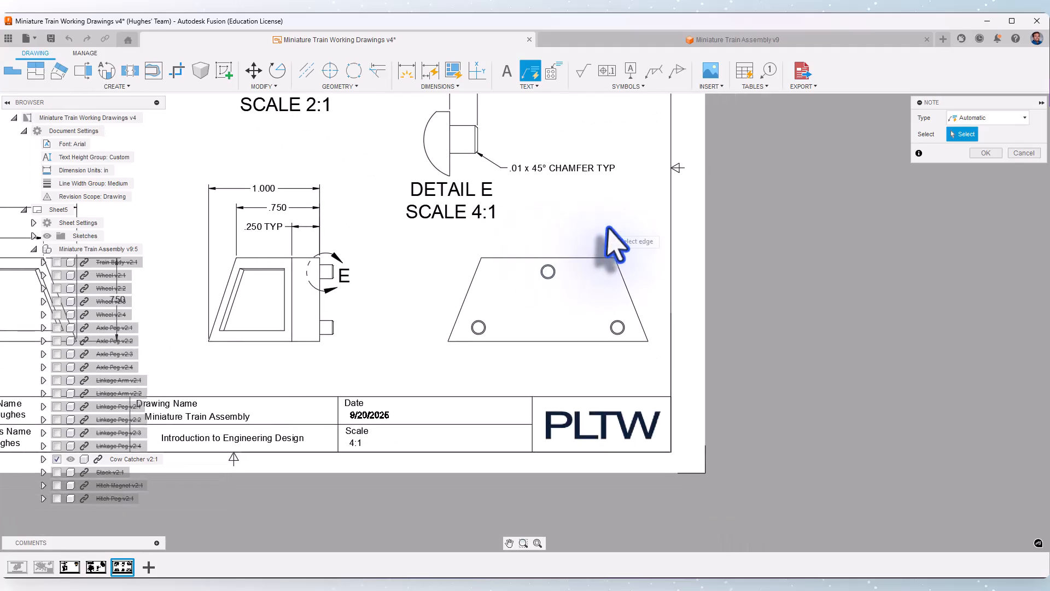
scroll(608, 229, "up", 1)
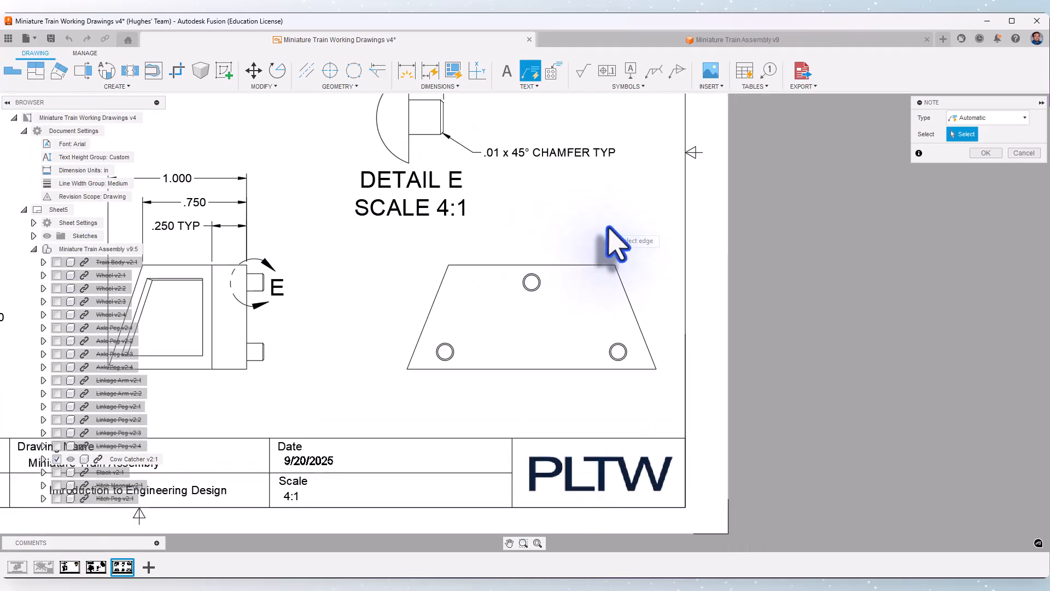
right_click(524, 231)
left_click(491, 244)
left_click(501, 276)
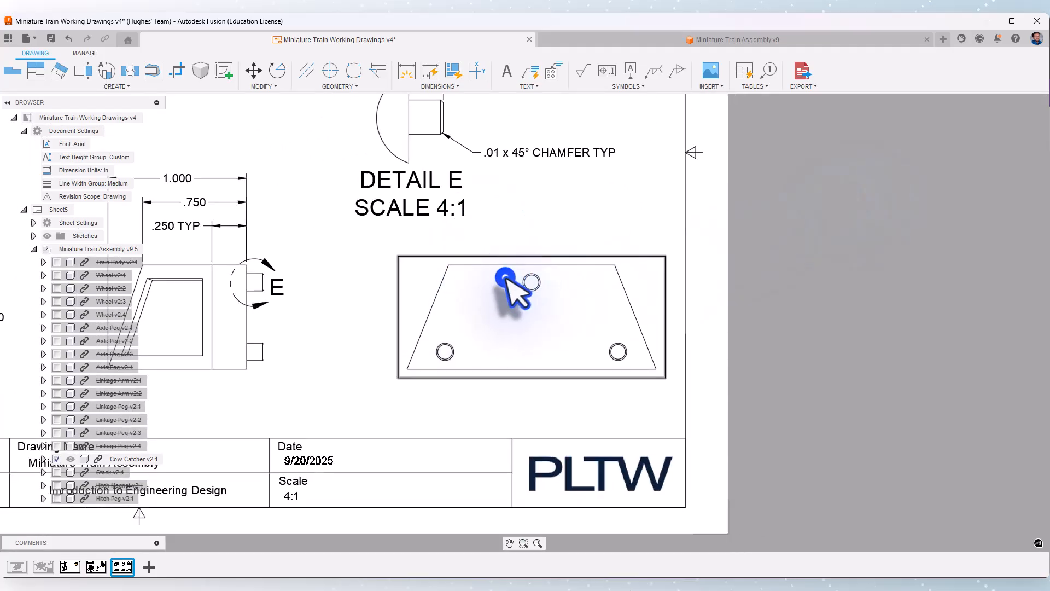
left_click(475, 292)
Add center marks to all three pegs in the back view and end the command
left_click(330, 70)
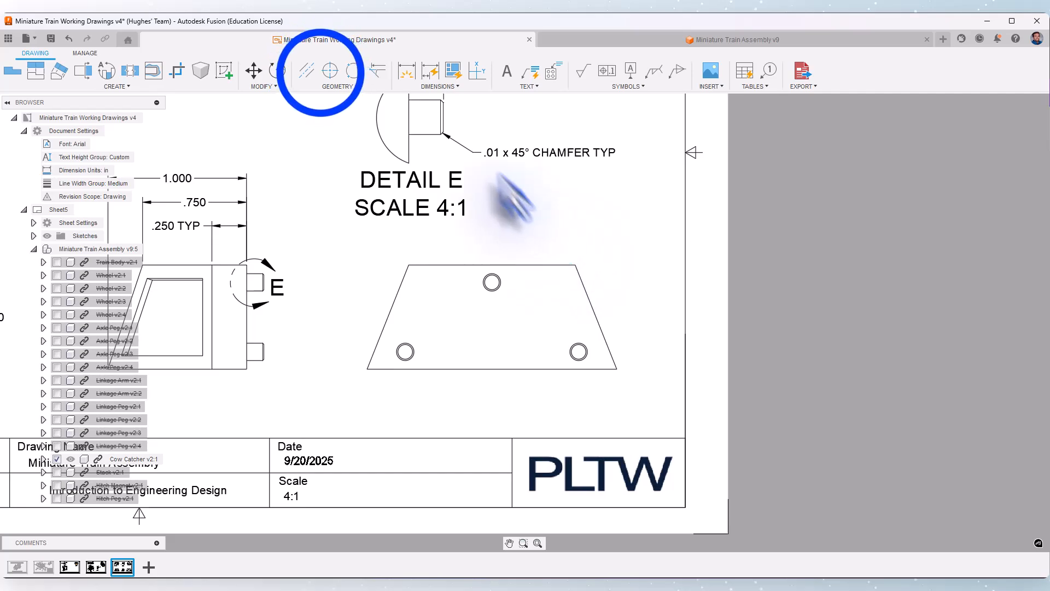
left_click(406, 352)
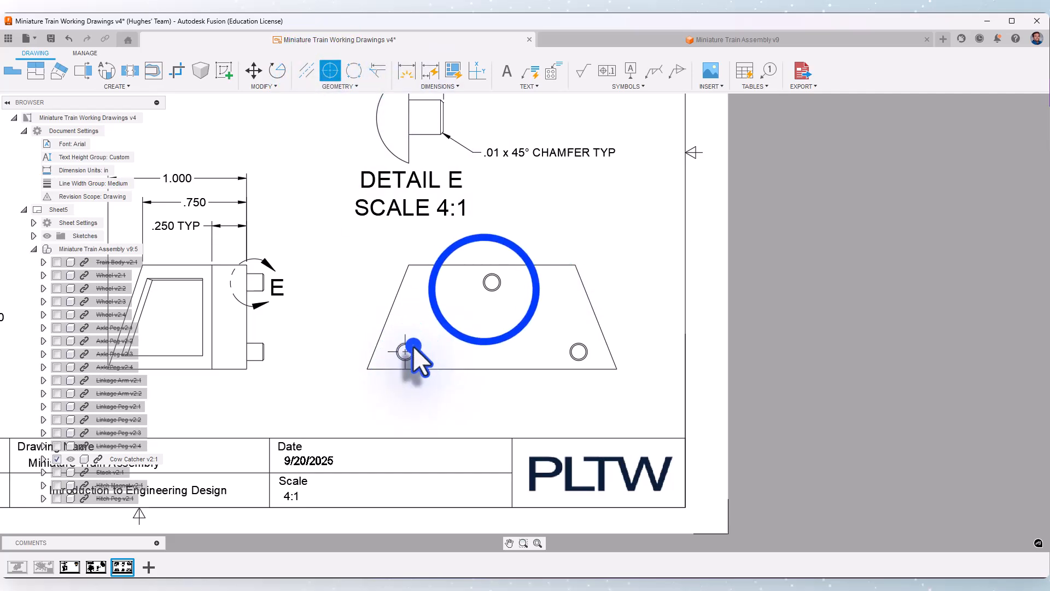
left_click(491, 282)
left_click(578, 351)
right_click(444, 321)
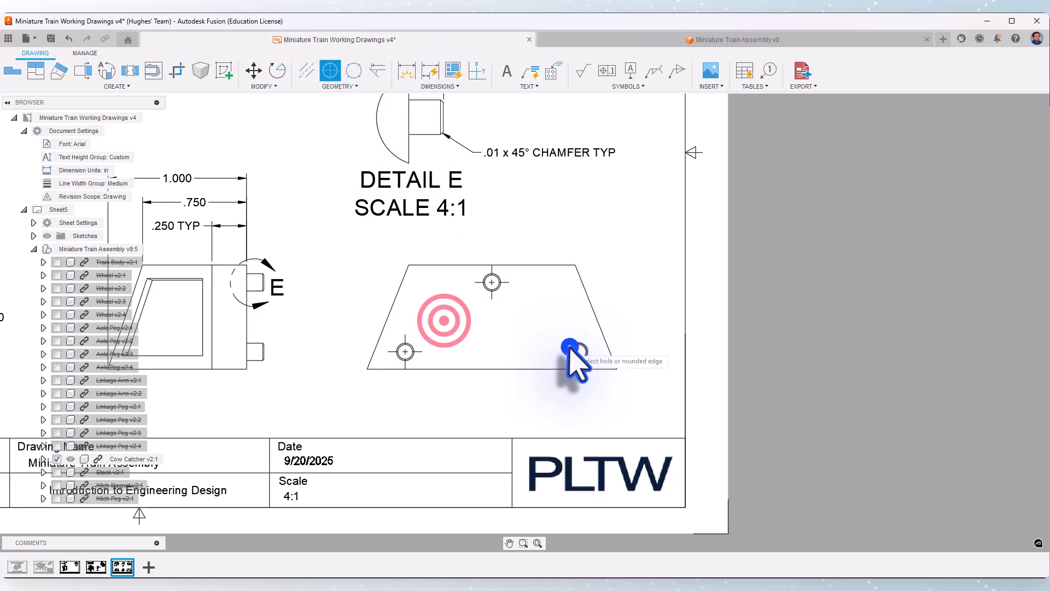
left_click(476, 321)
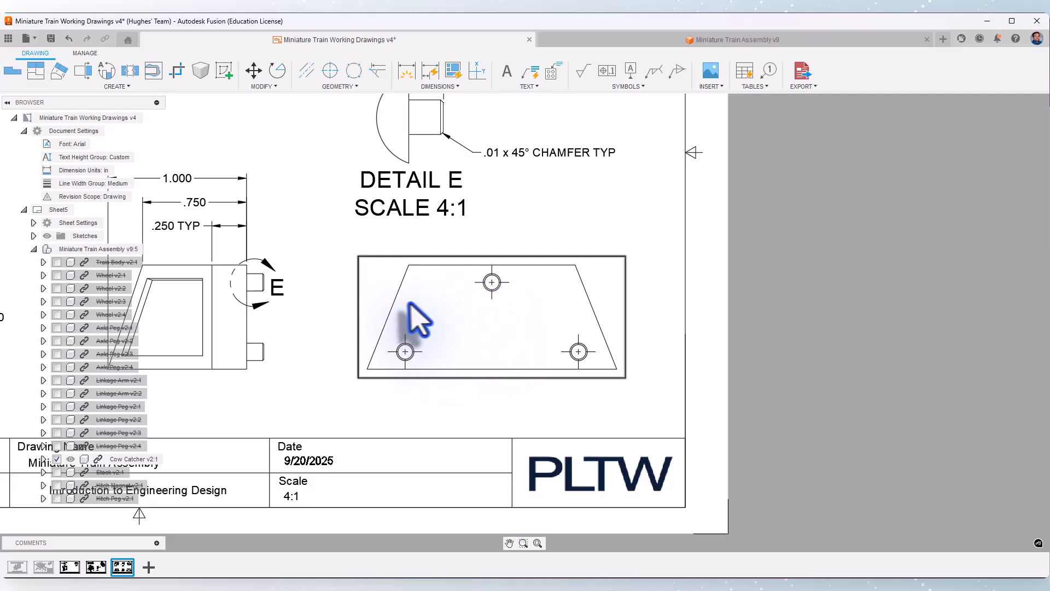
Dimension the horizontal distance from the lower-left peg to the top peg above the back view, and between the two lower pegs below it
left_click(405, 70)
left_click(406, 351)
left_click(492, 282)
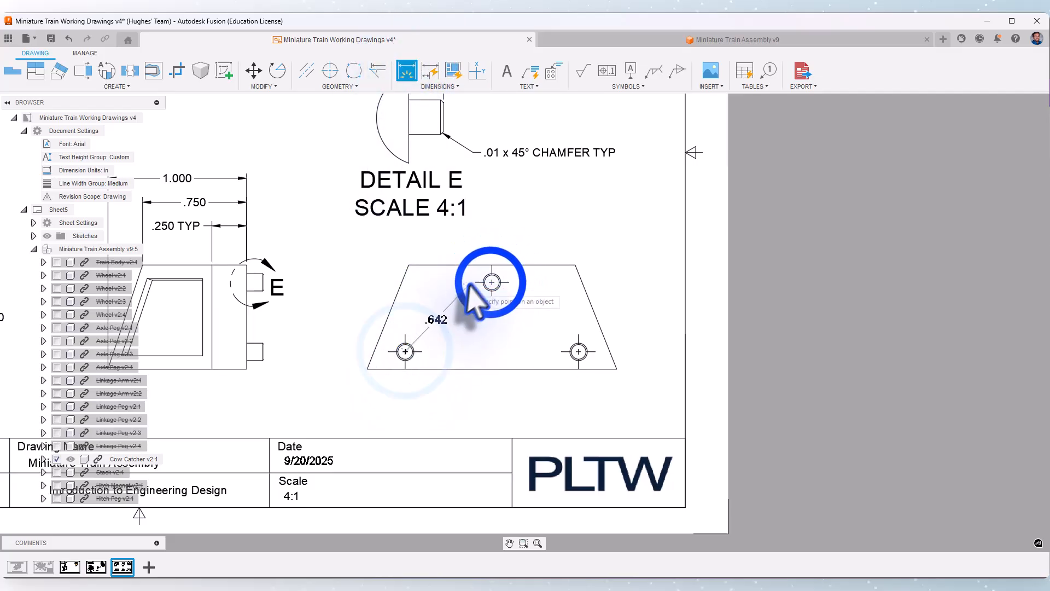
left_click(479, 235)
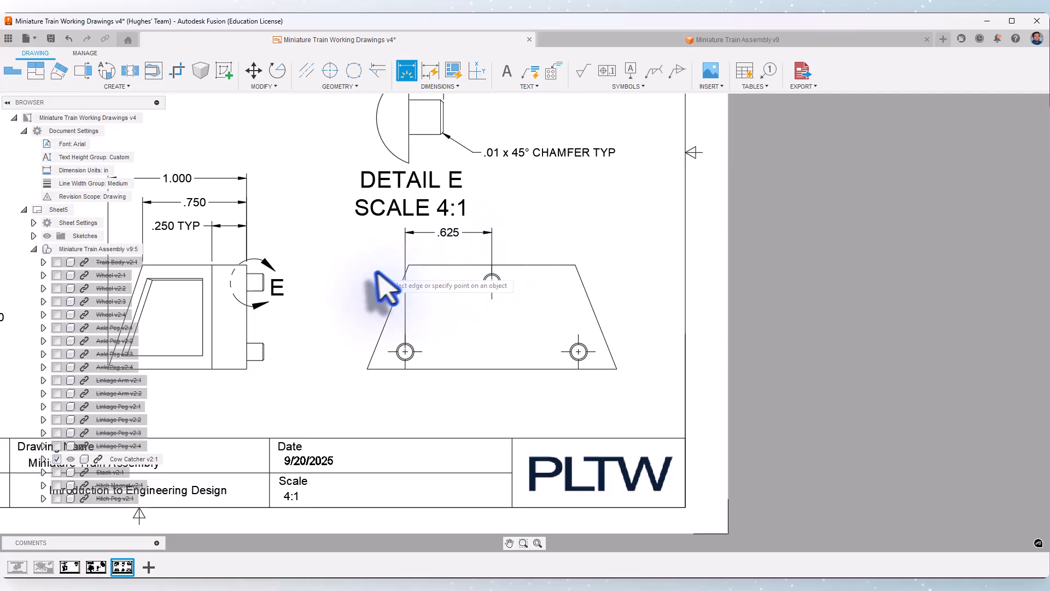
left_click(405, 350)
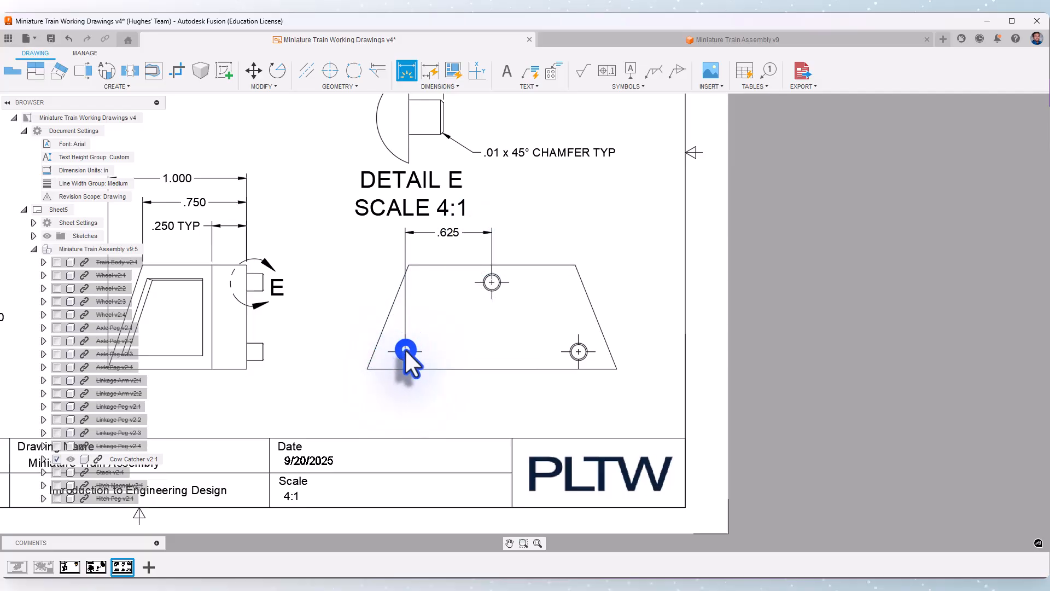
left_click(578, 351)
left_click(504, 400)
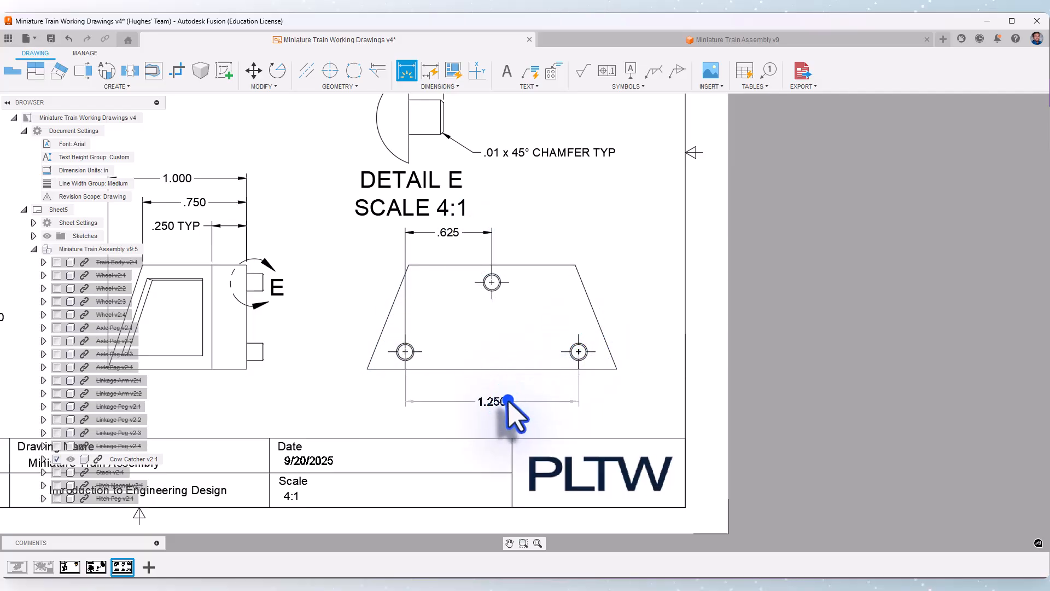
left_click(405, 351)
left_click(491, 282)
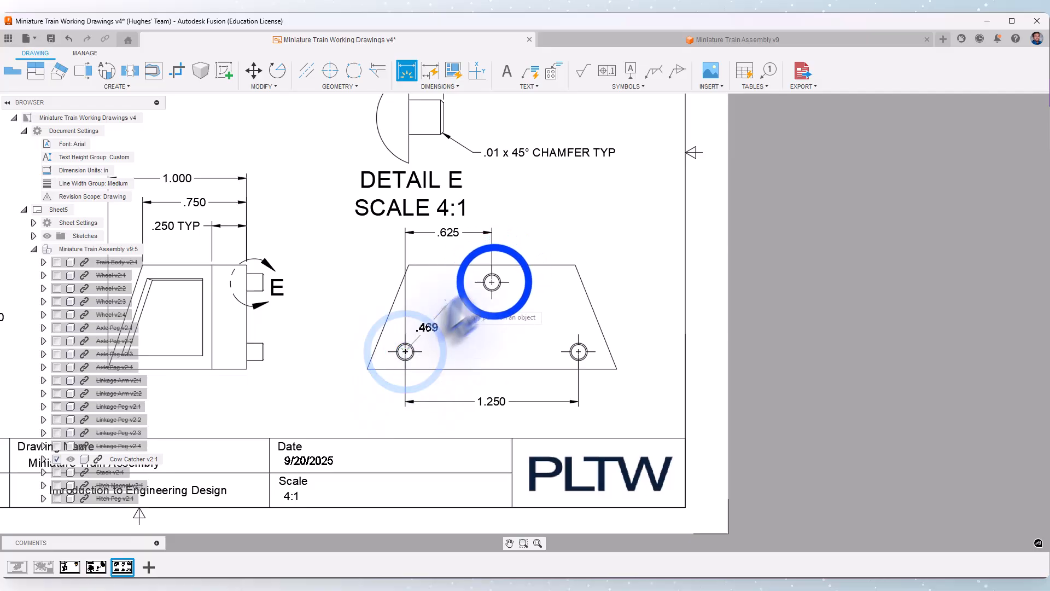
left_click(339, 314)
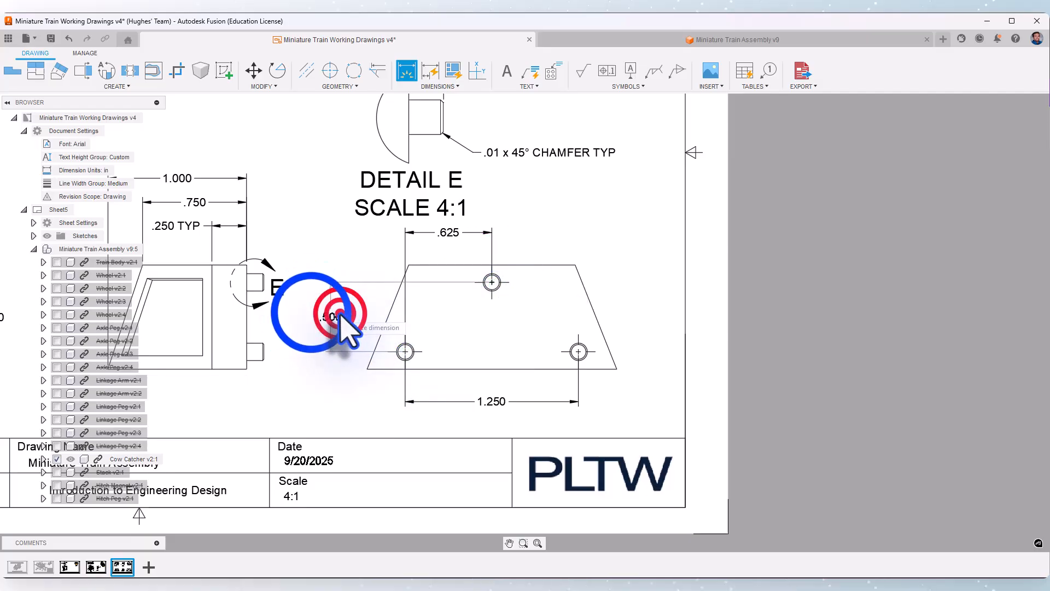
right_click(339, 313)
left_click(310, 312)
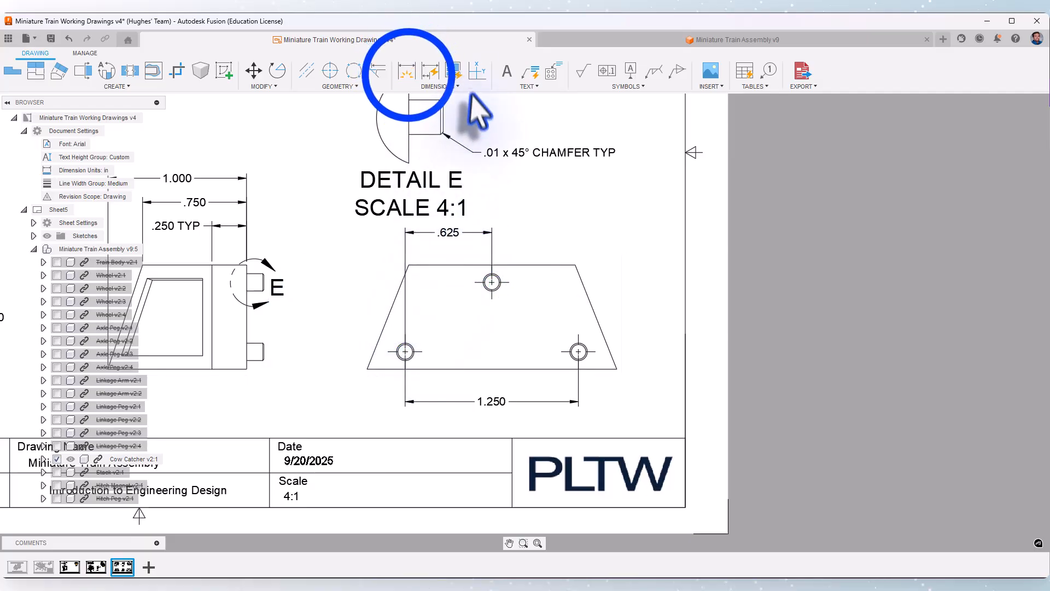
Dimension the vertical distance from the back view's bottom edge to the top peg's center, placing it beside the view's left side
left_click(408, 71)
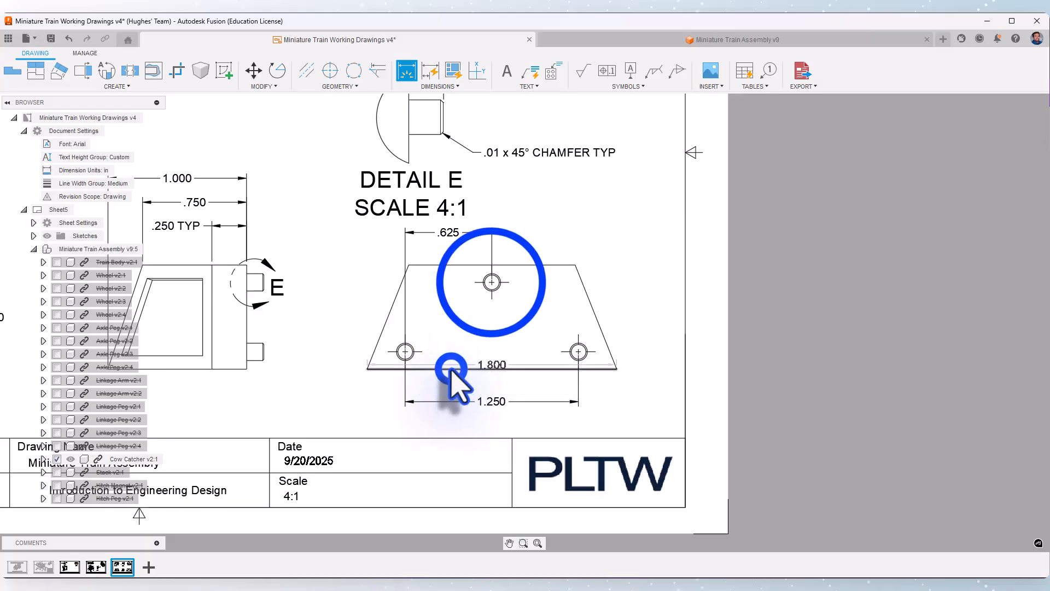
left_click(492, 283)
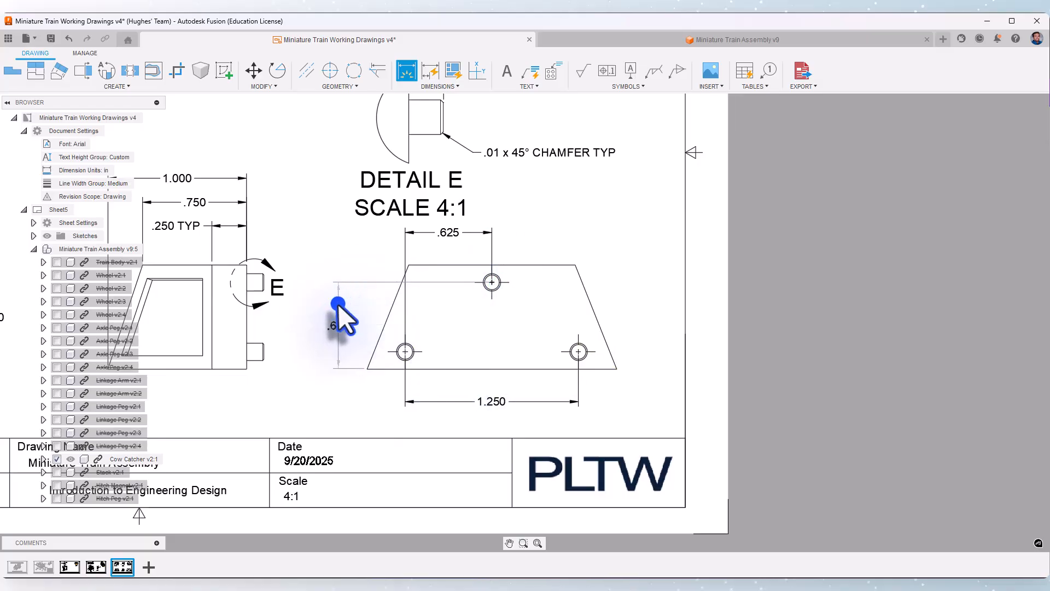
left_click(338, 303)
Dimension the lower-right peg center's horizontal and vertical offsets from the back view's lower-right corner
left_click(617, 369)
scroll(621, 373, "up", 2)
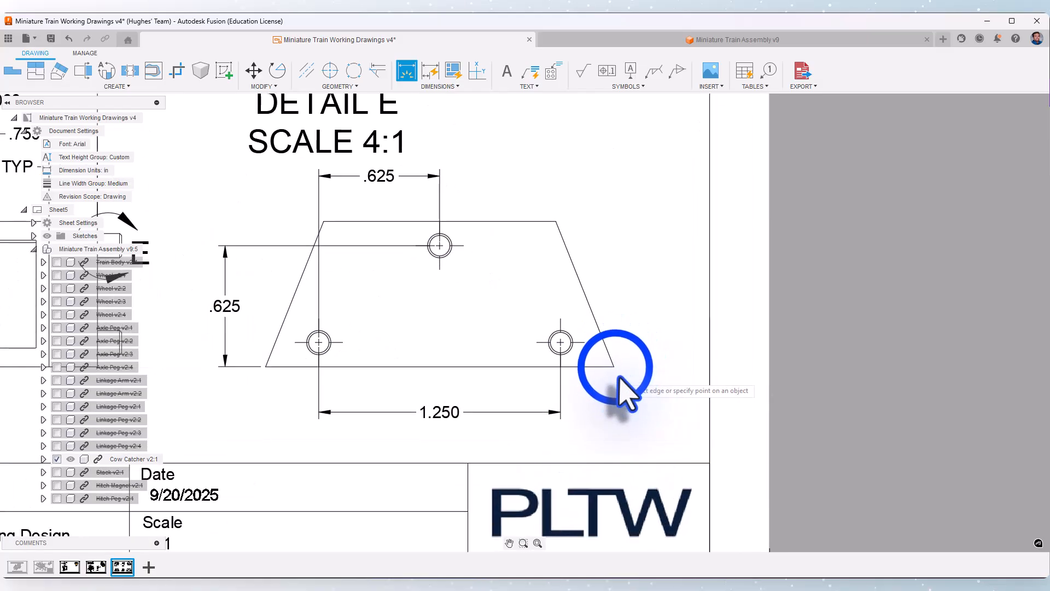
left_click(561, 343)
left_click(561, 343)
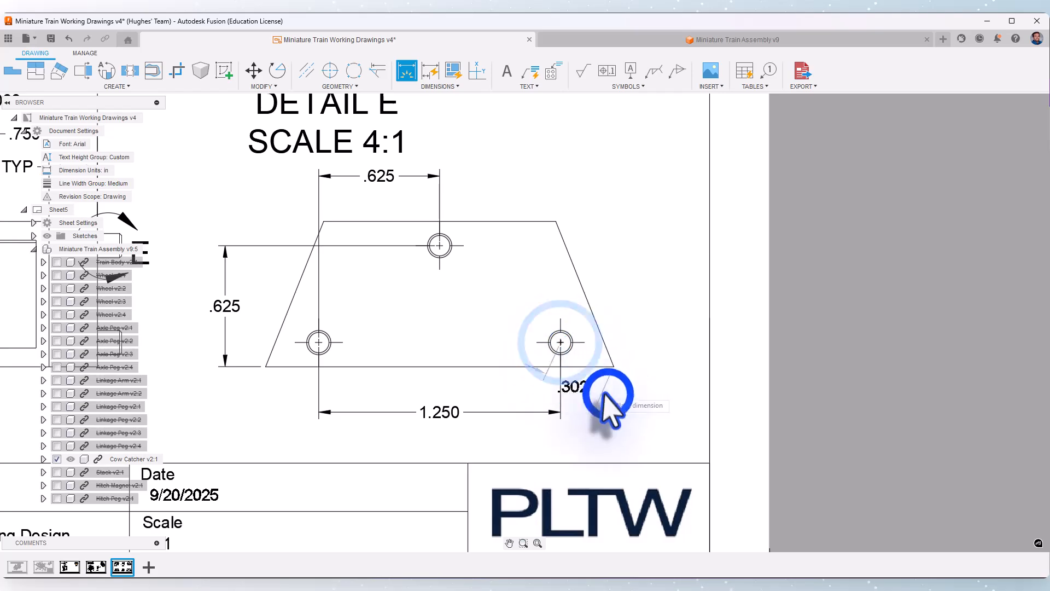
left_click(607, 394)
left_click(562, 344)
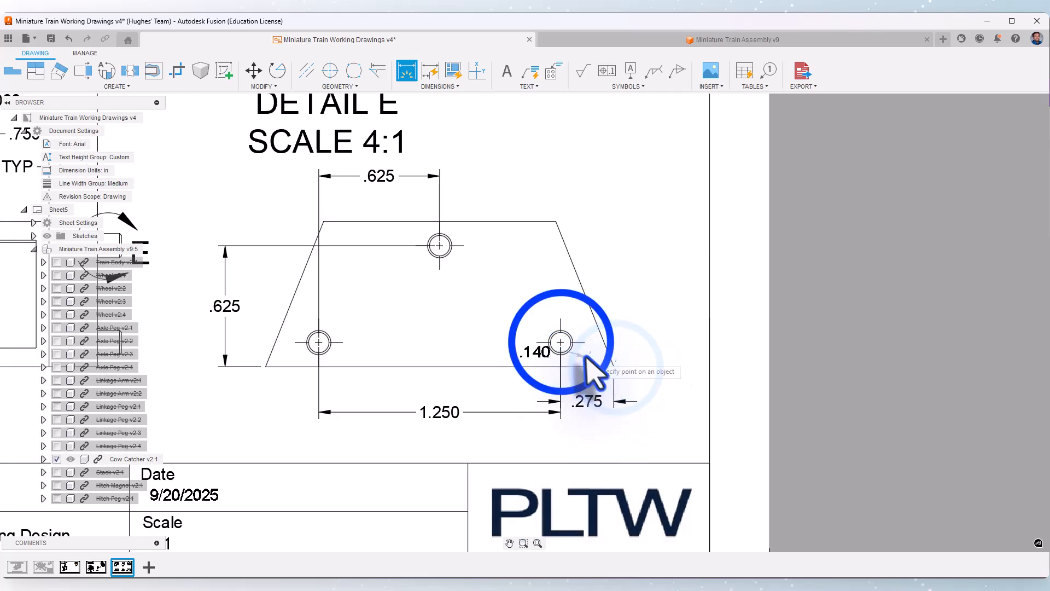
left_click(628, 362)
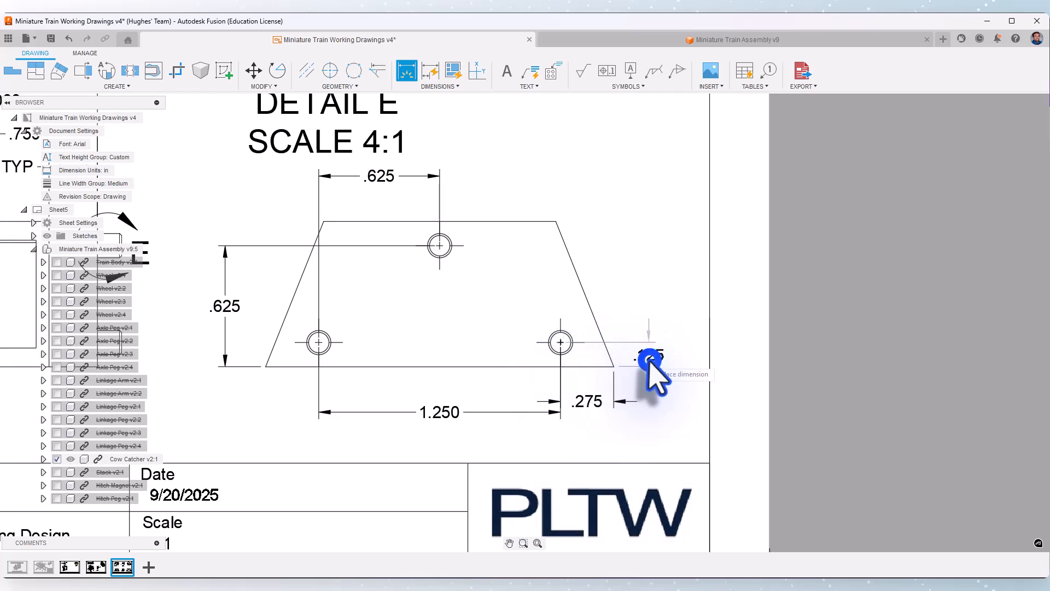
left_click(650, 358)
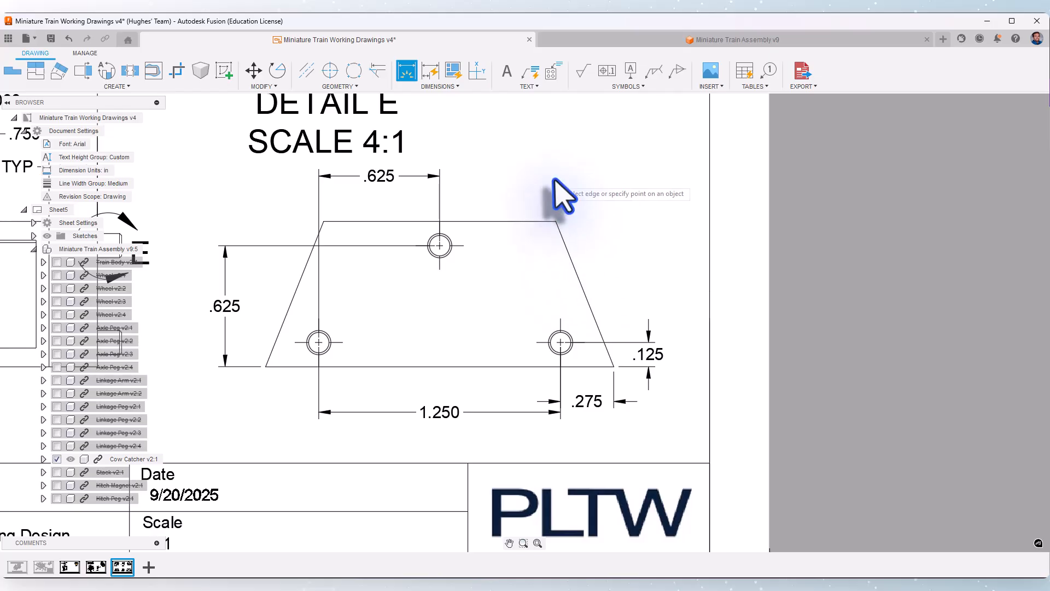
Dimension the top peg's diameter in the back view, placing the callout above the view, and end the dimensioning
middle_click_drag(554, 180, 584, 240)
left_click(482, 304)
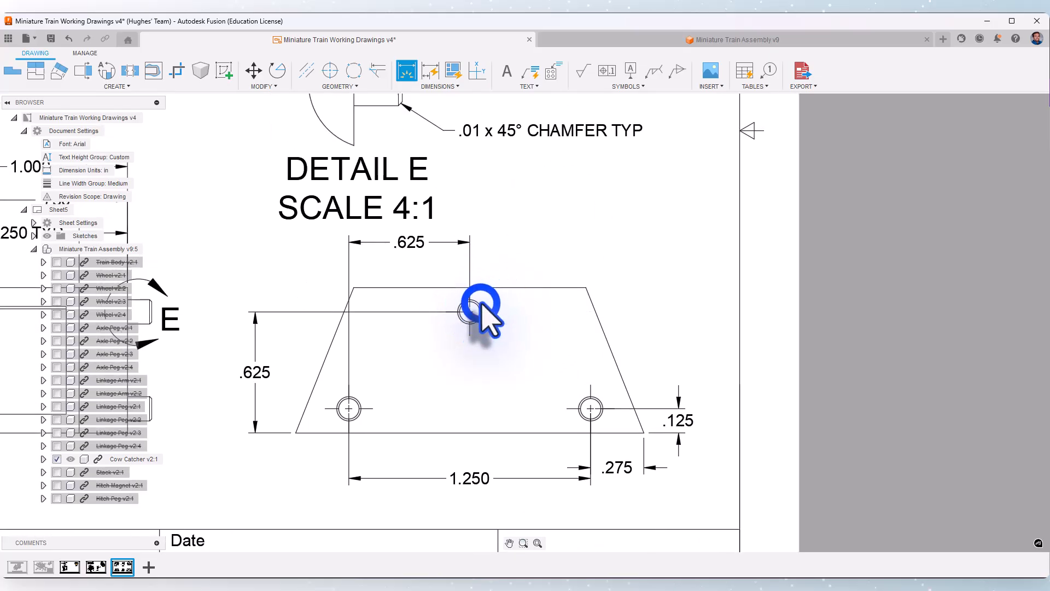
left_click(553, 228)
right_click(647, 228)
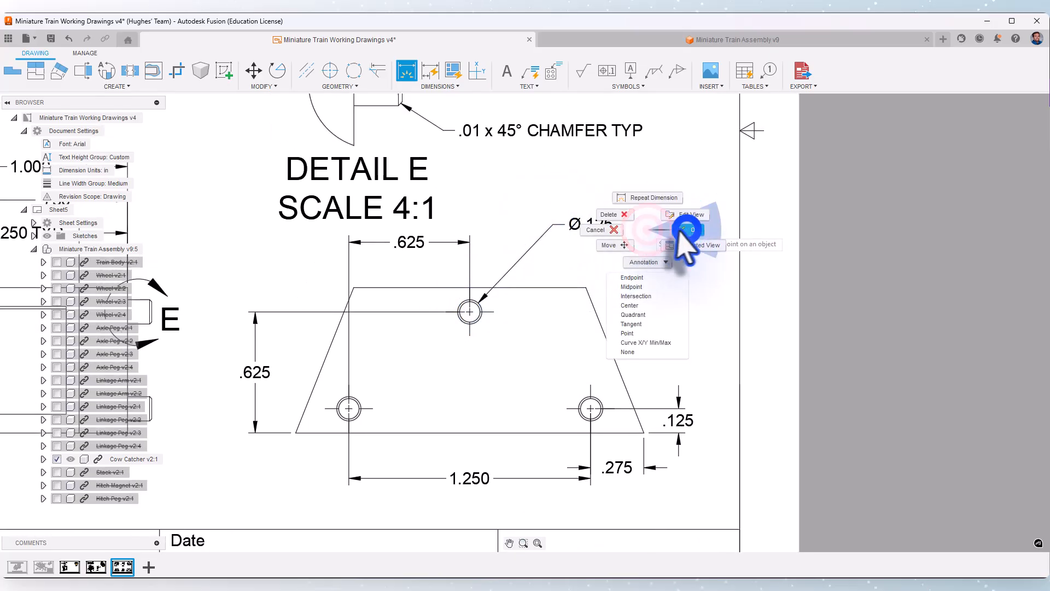
left_click(687, 229)
Add a TYP suffix to the top peg's diameter dimension in the back view
double_click(606, 225)
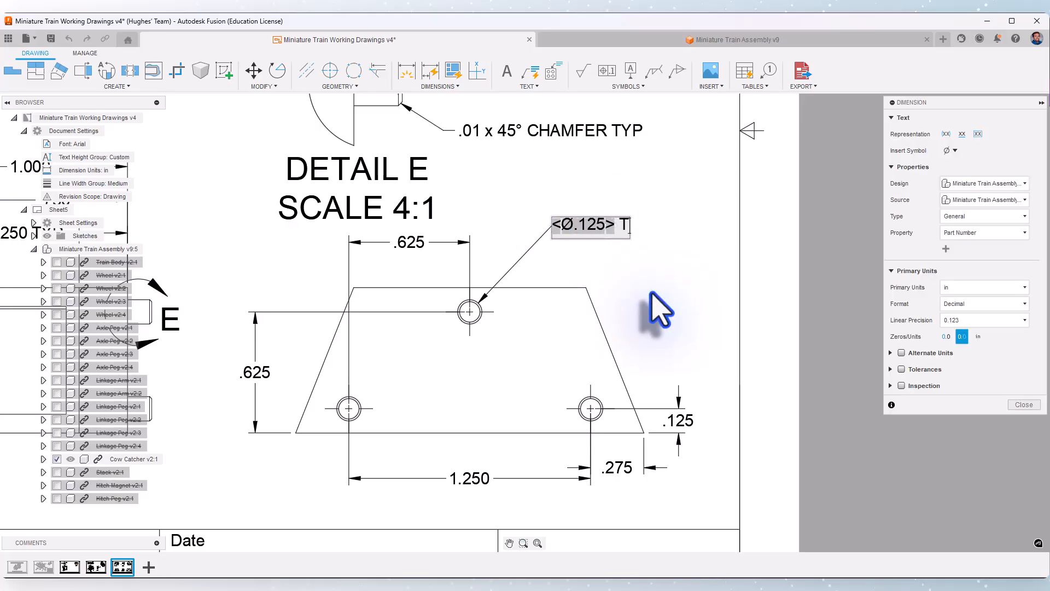
type("TYP")
left_click(644, 270)
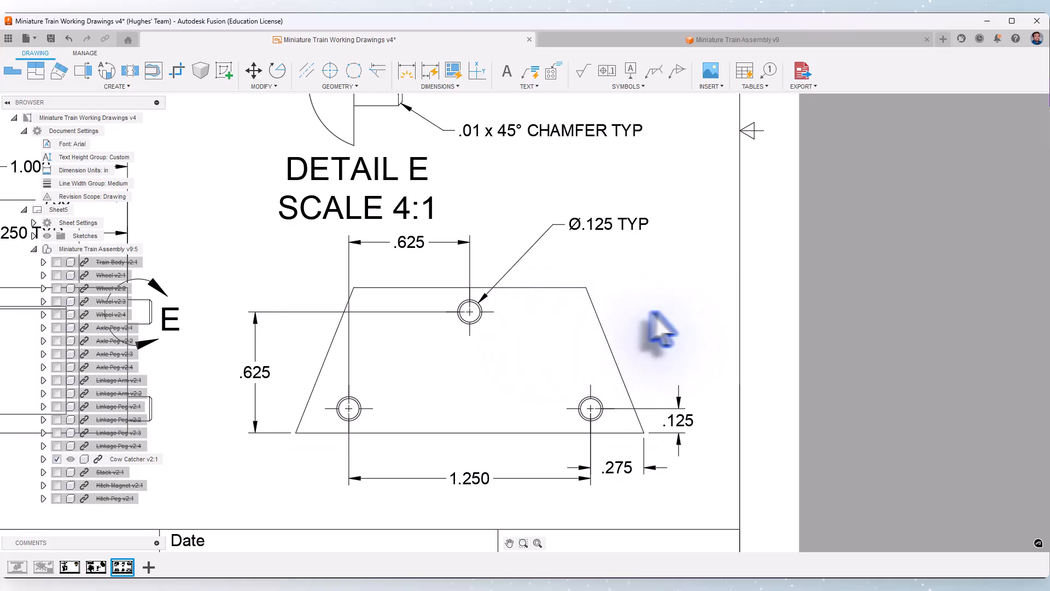
scroll(648, 323, "down", 3)
scroll(695, 383, "down", 3)
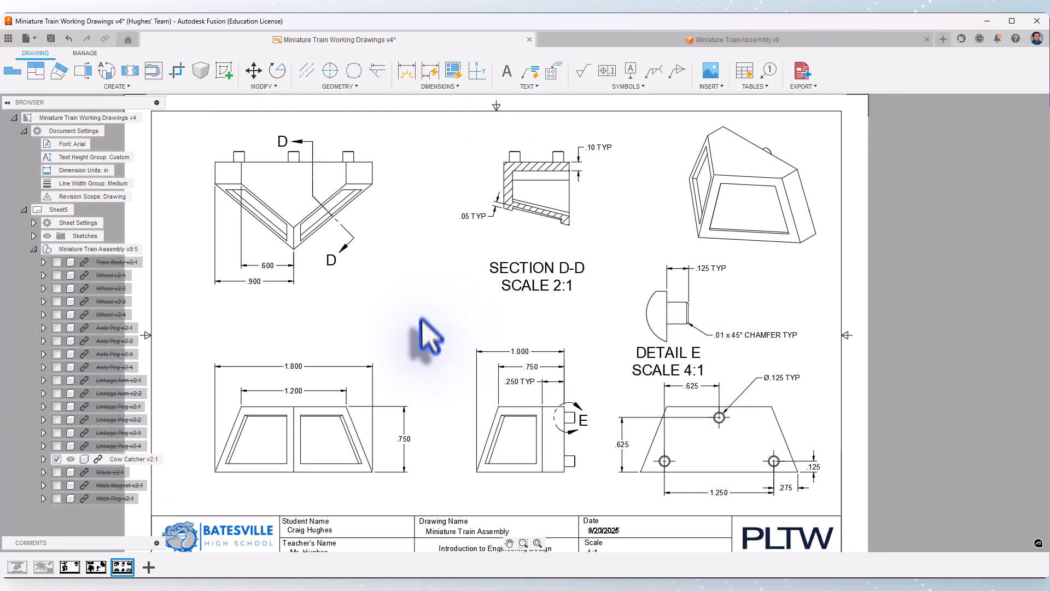
Move detail view E up and to the left, and raise the Section D-D label closer beneath its view
left_click(640, 307)
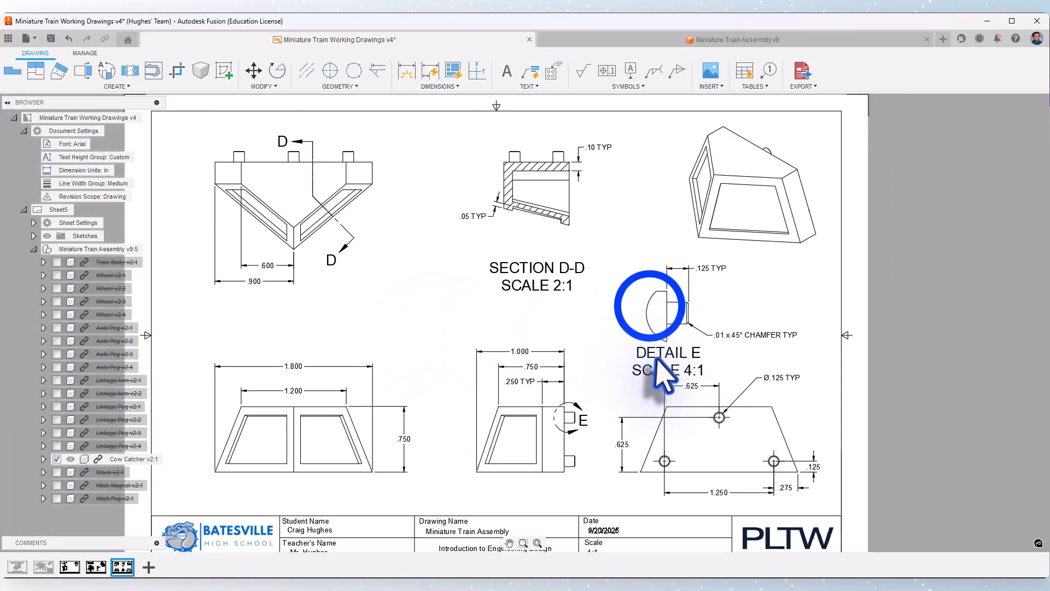
left_click(641, 296)
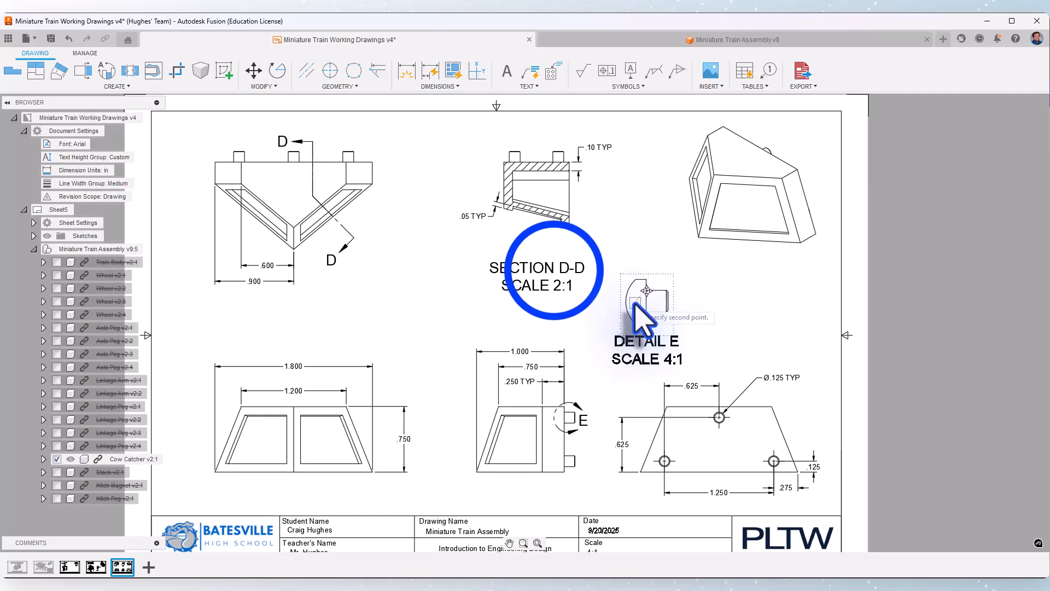
left_click_drag(554, 270, 555, 249)
Shift the side view left for more spacing, and move detail view E slightly farther up and left
left_click(500, 445)
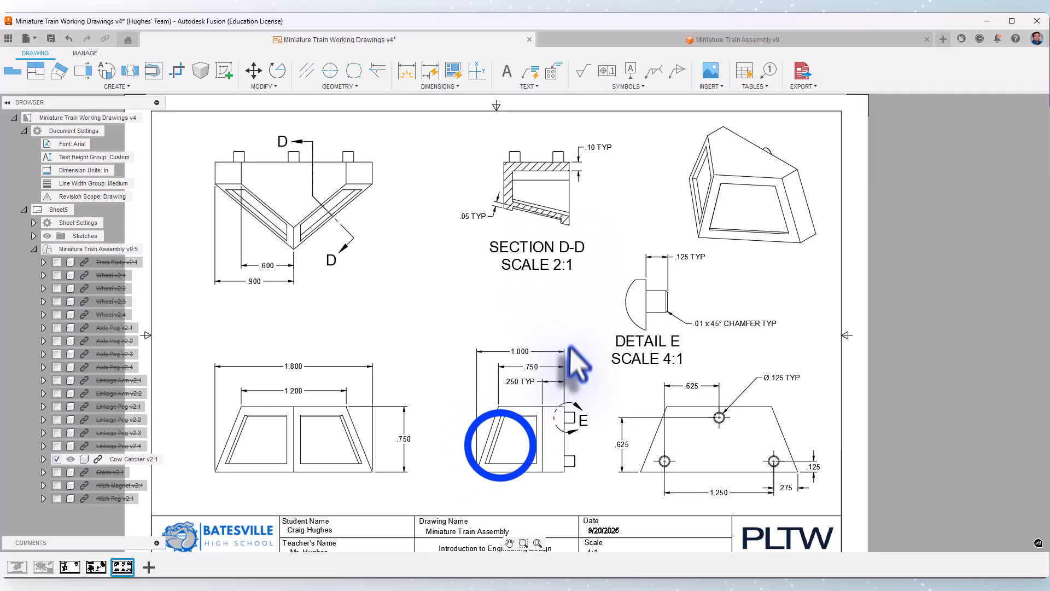
left_click_drag(486, 446, 485, 446)
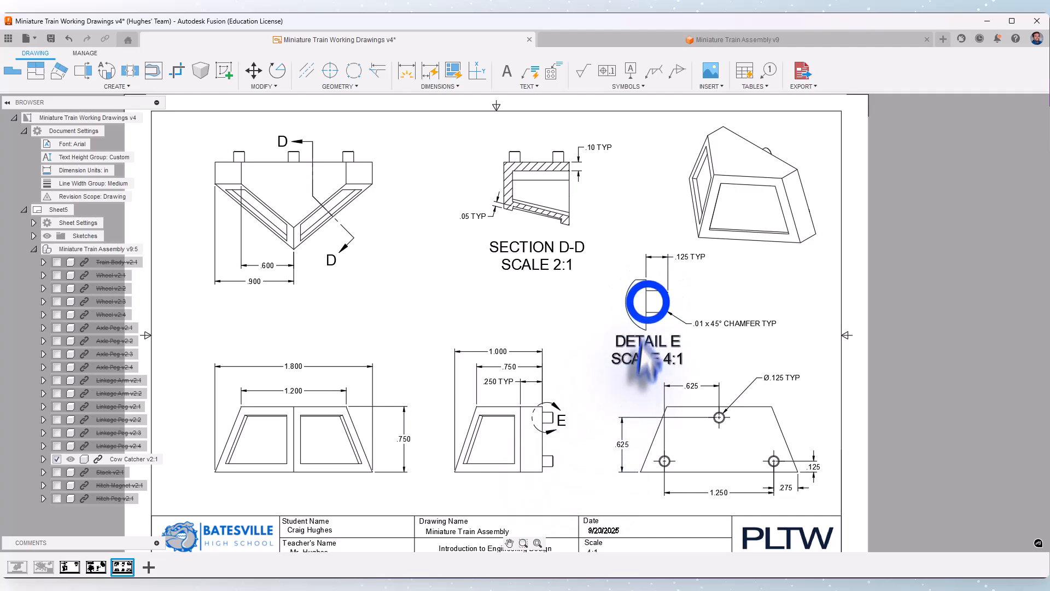
left_click_drag(647, 301, 634, 299)
left_click(659, 295)
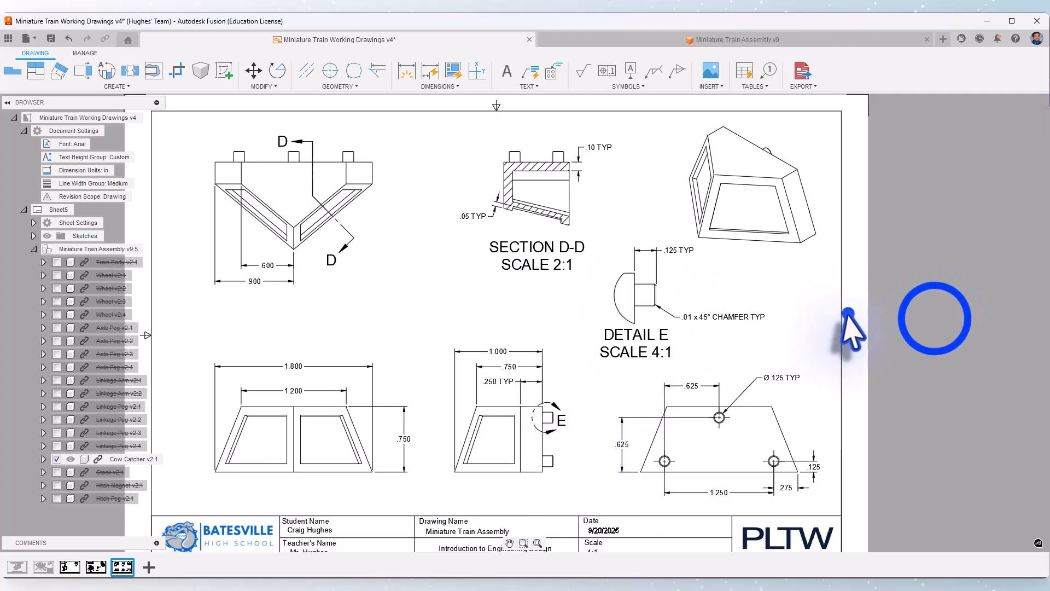
Change the isometric view's style to shaded
double_click(755, 169)
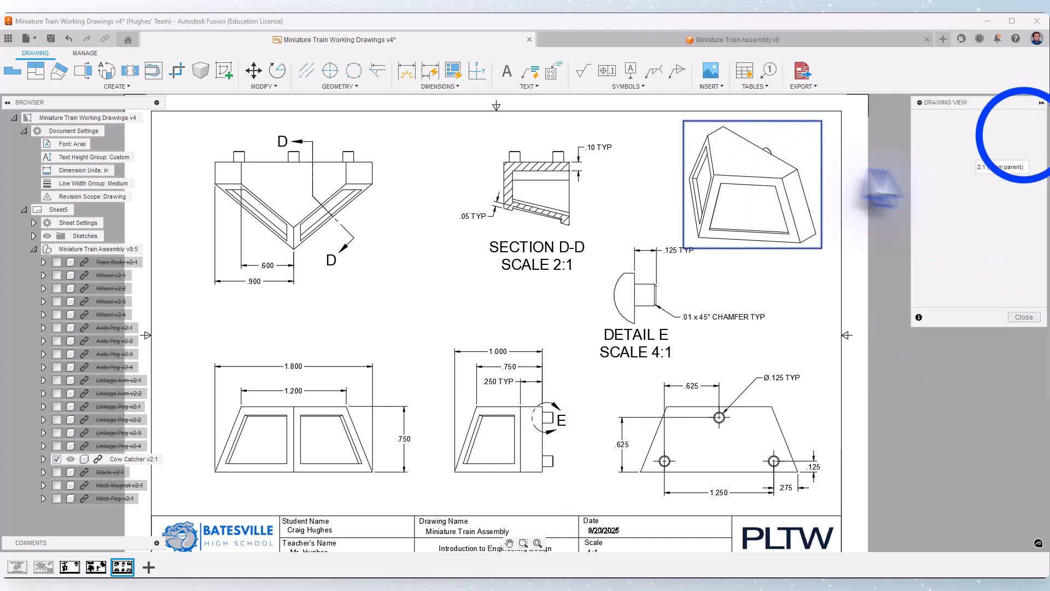
left_click(1024, 134)
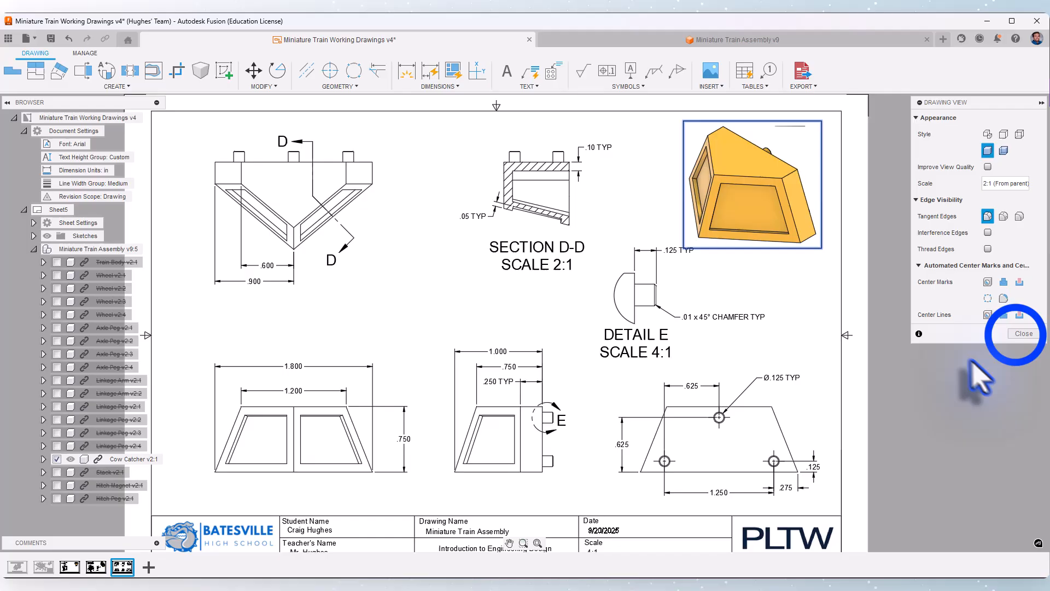
left_click(1021, 334)
Create an auxiliary view projected from the top view's lower-right slanted edge, placing it below and to the right of that view
middle_click_drag(333, 297, 421, 316)
middle_click_drag(509, 288, 491, 256)
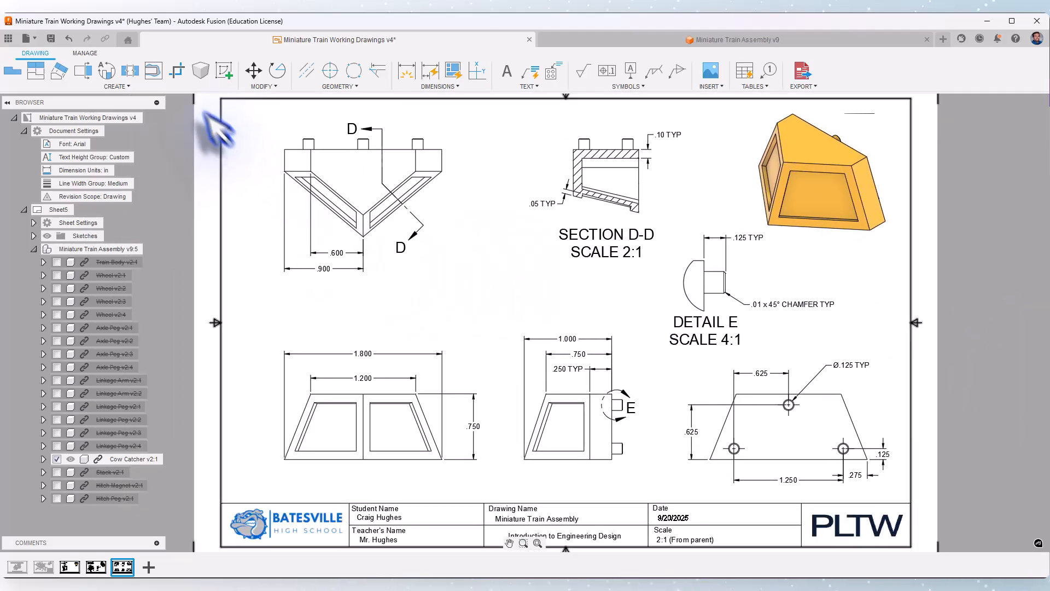
left_click(59, 70)
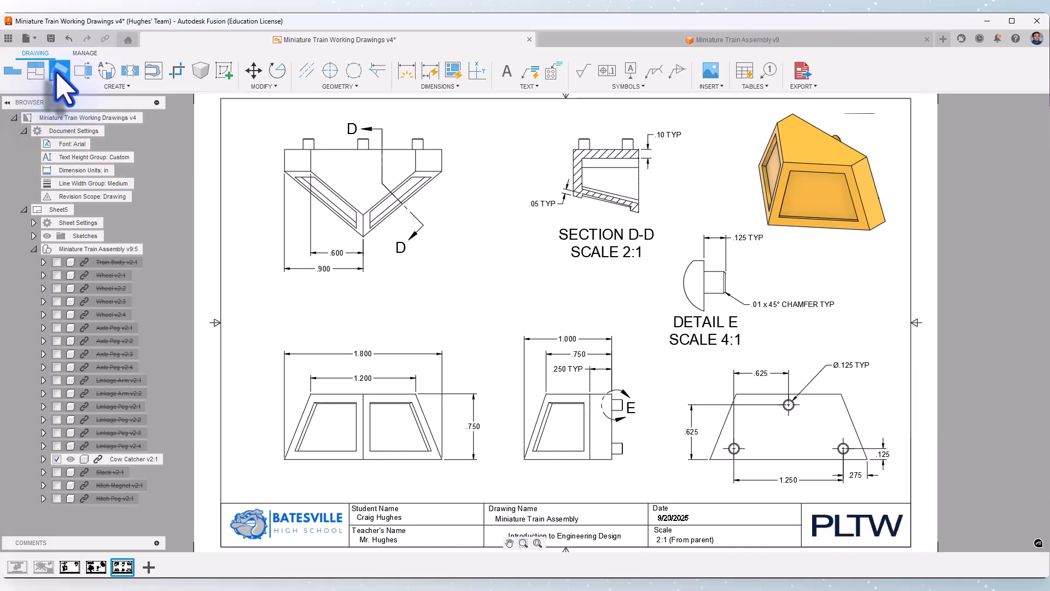
left_click(420, 195)
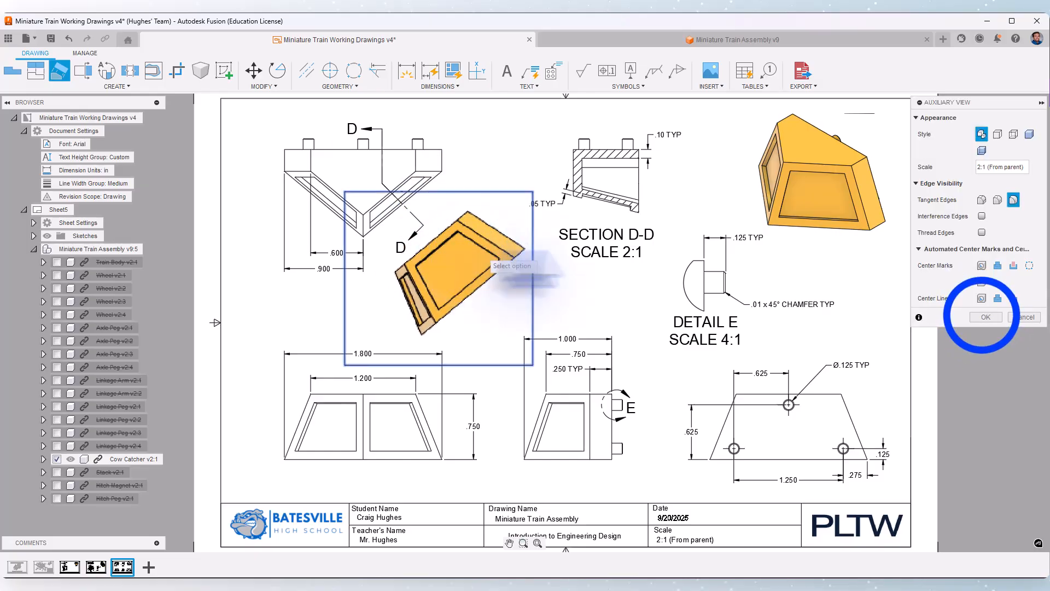
left_click(985, 316)
Dimension the border width between the window recess and the outer edge in the auxiliary view, and end the dimensioning
scroll(526, 225, "up", 2)
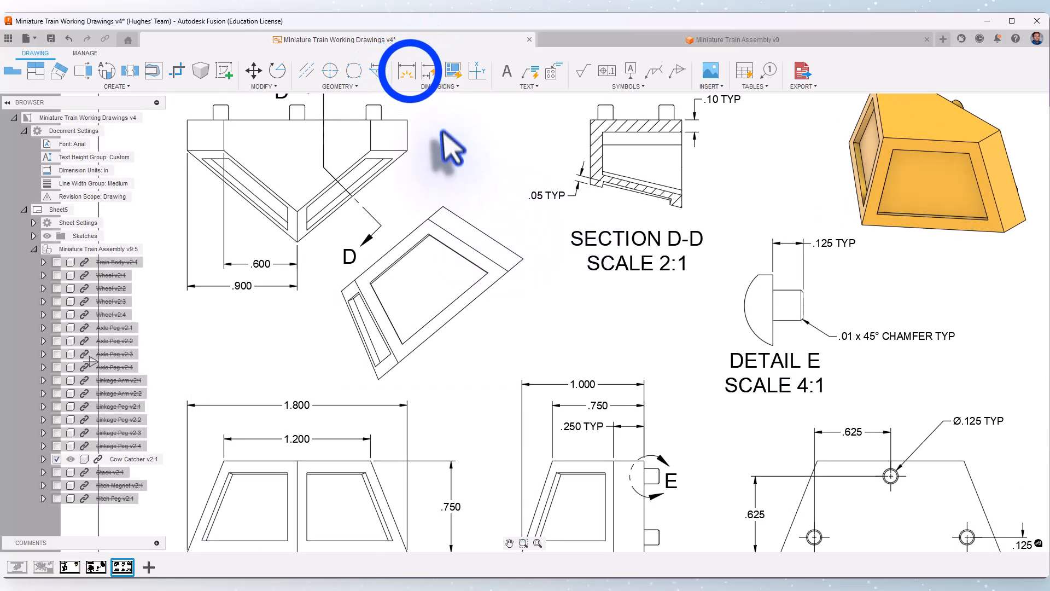
left_click(406, 71)
left_click(464, 303)
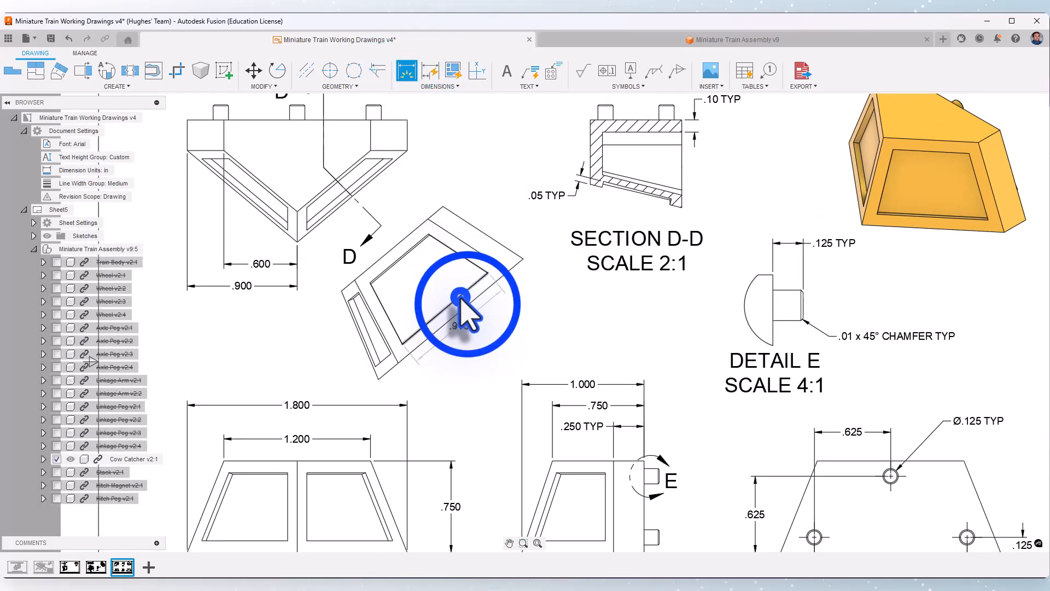
left_click(537, 252)
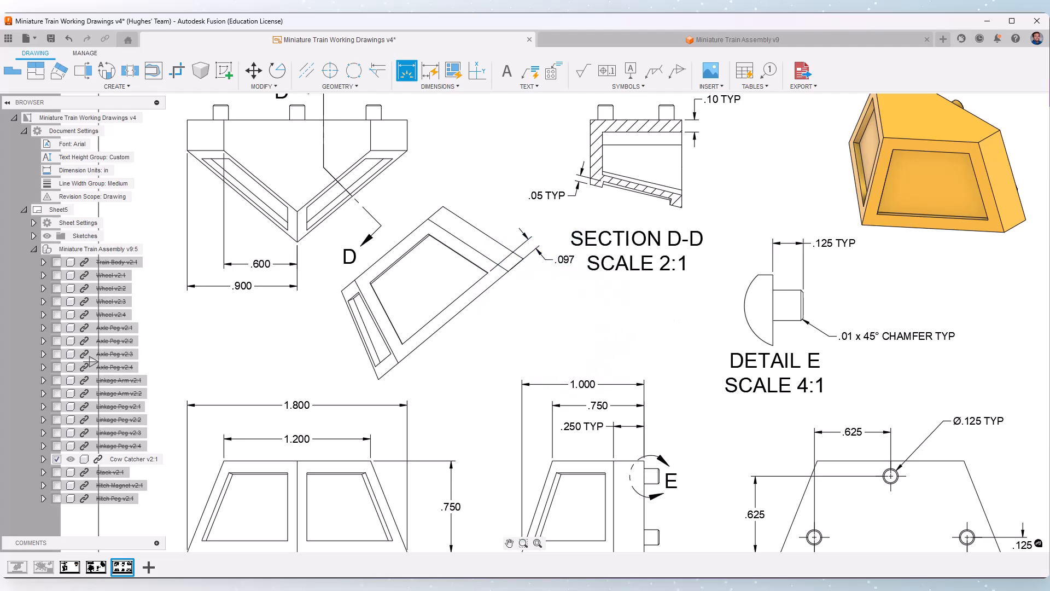
middle_click_drag(525, 296, 495, 314)
right_click(474, 207)
left_click(441, 201)
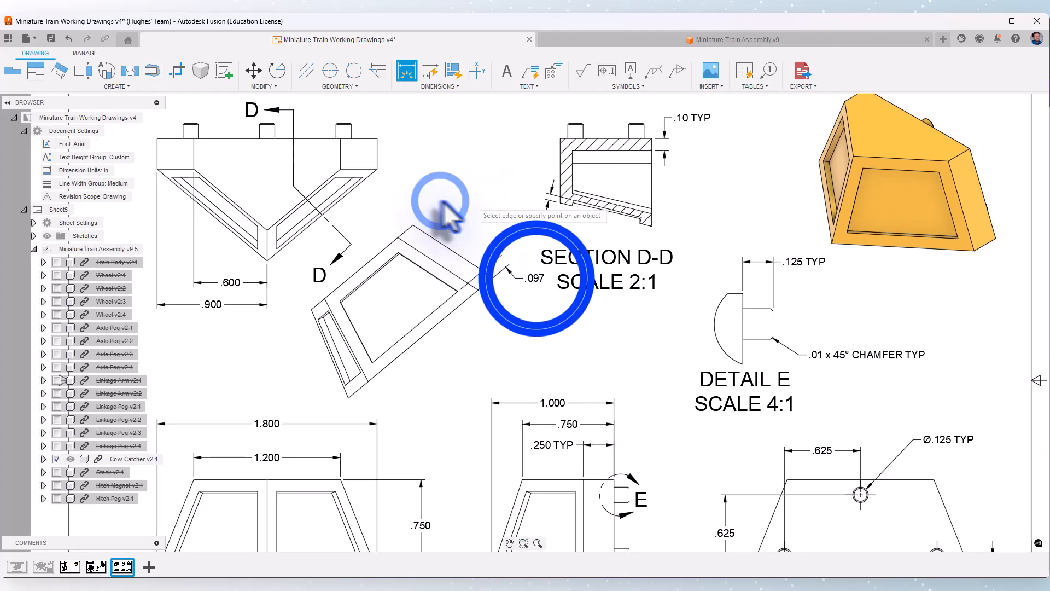
Set the auxiliary view's border dimension to 0.12 linear precision and add an OFFSET suffix to its text
double_click(535, 278)
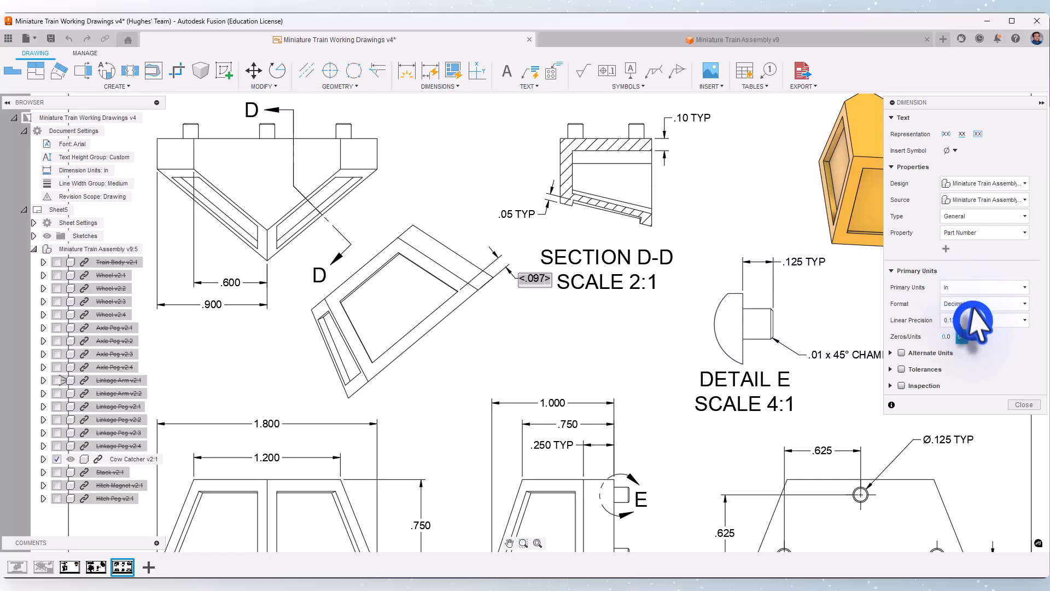
left_click(975, 321)
left_click(979, 348)
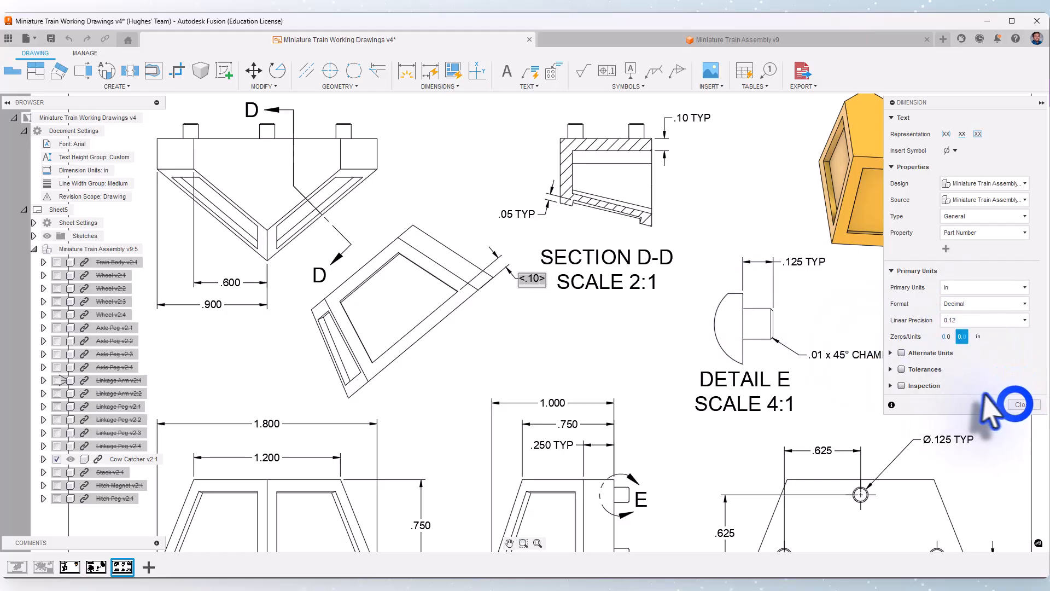
left_click(1015, 404)
double_click(531, 281)
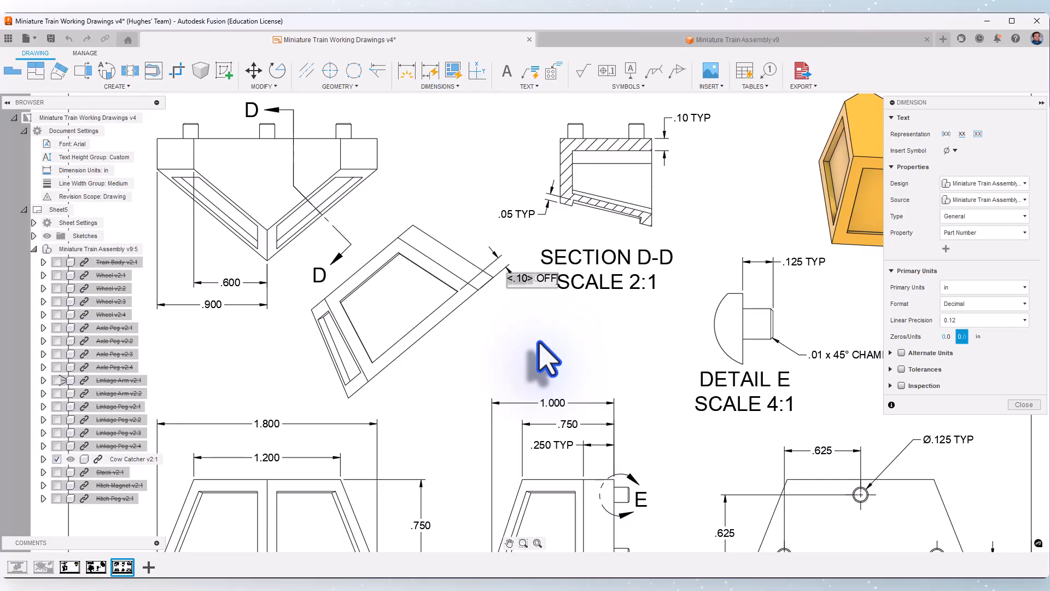
left_click(1023, 405)
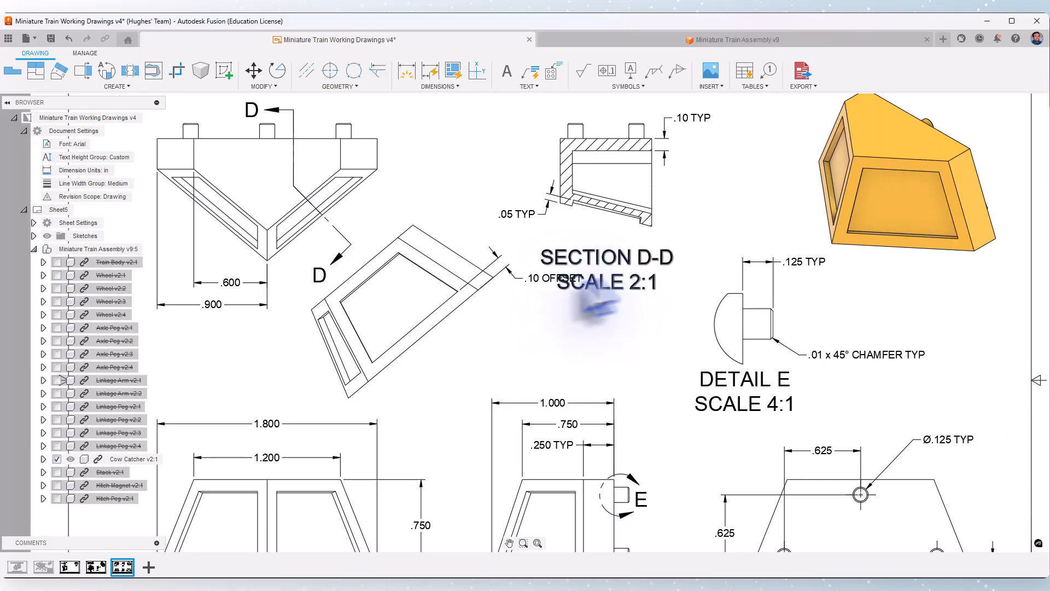
Move the auxiliary view slightly up and left, and shift the Section D-D view right to clear the OFFSET dimension
scroll(605, 320, "down", 6)
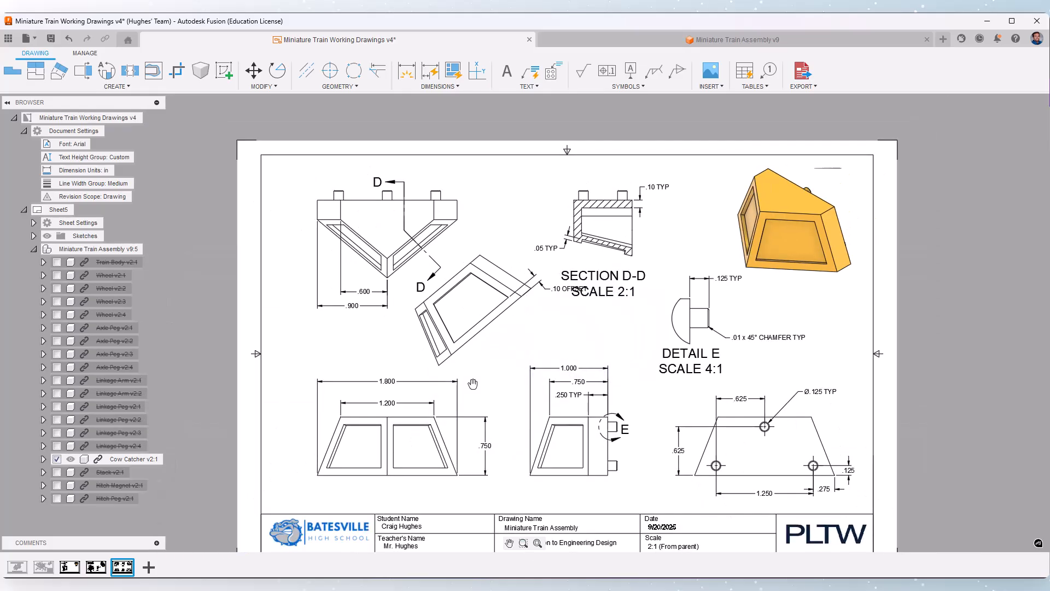
middle_click_drag(479, 290, 485, 323)
left_click_drag(393, 382, 369, 397)
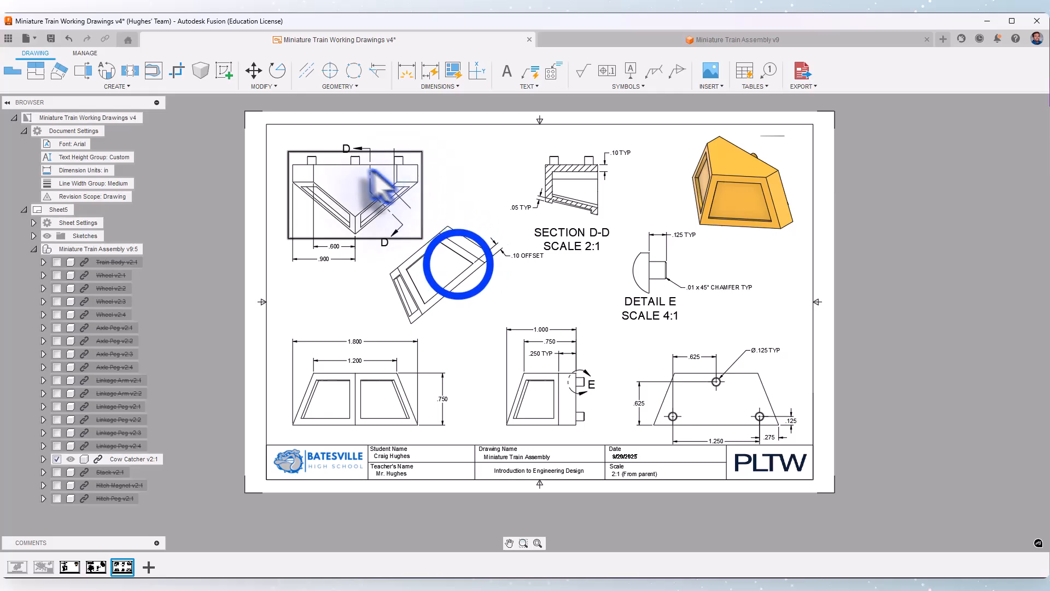
left_click_drag(459, 264, 442, 262)
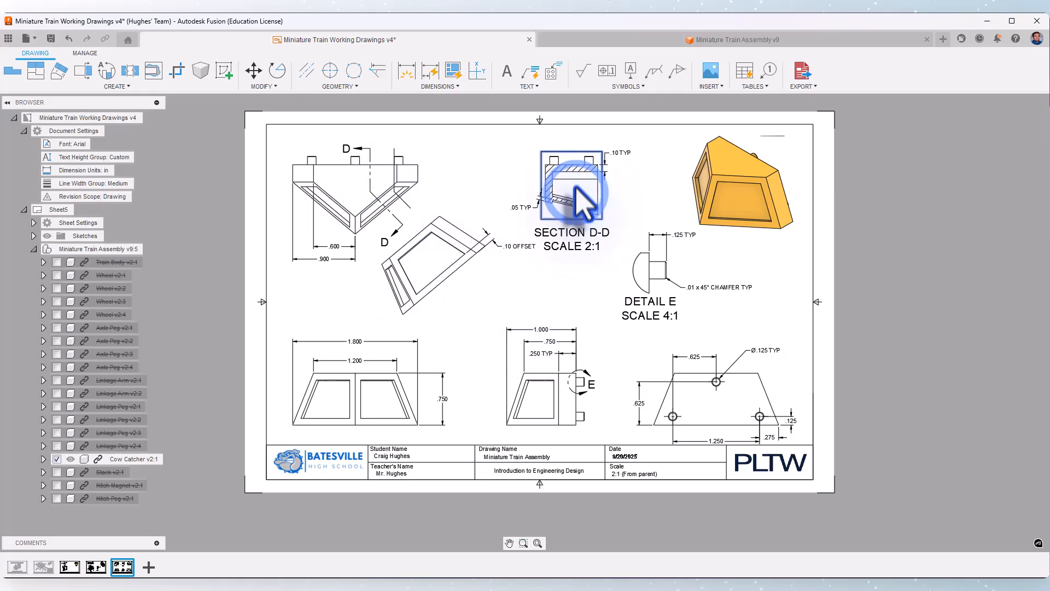
left_click_drag(576, 189, 581, 186)
left_click(908, 260)
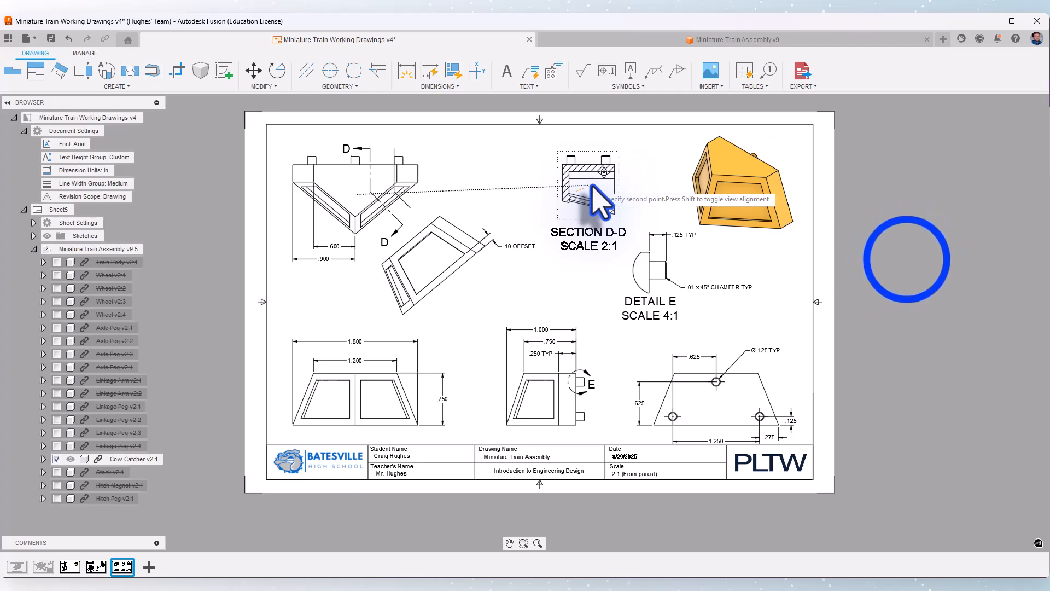
Delete the leftover bent sketch line near the top view's right peg and fit the whole sheet in view
scroll(281, 164, "up", 5)
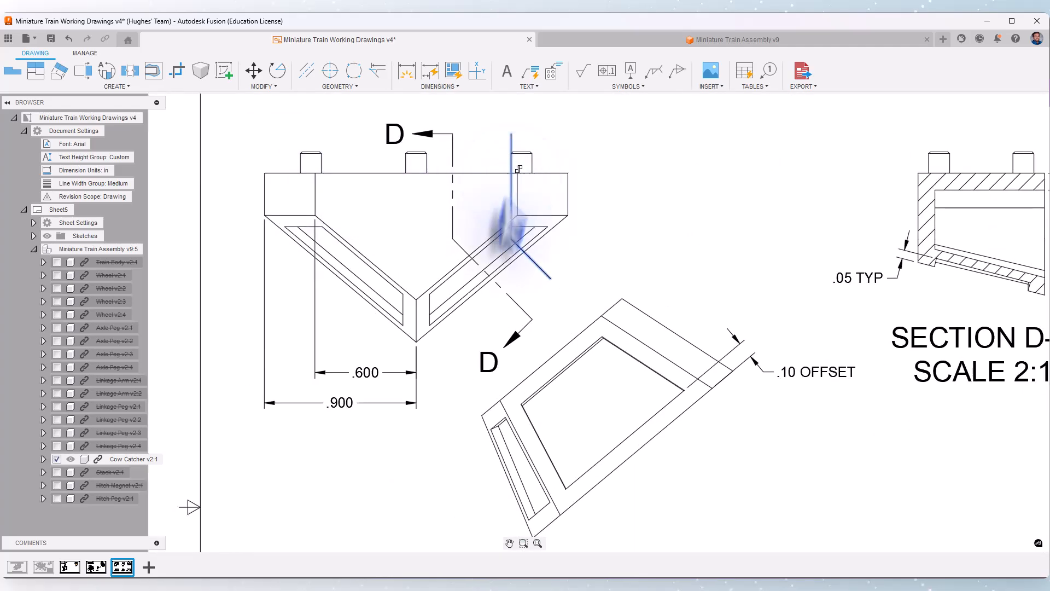
left_click(512, 181)
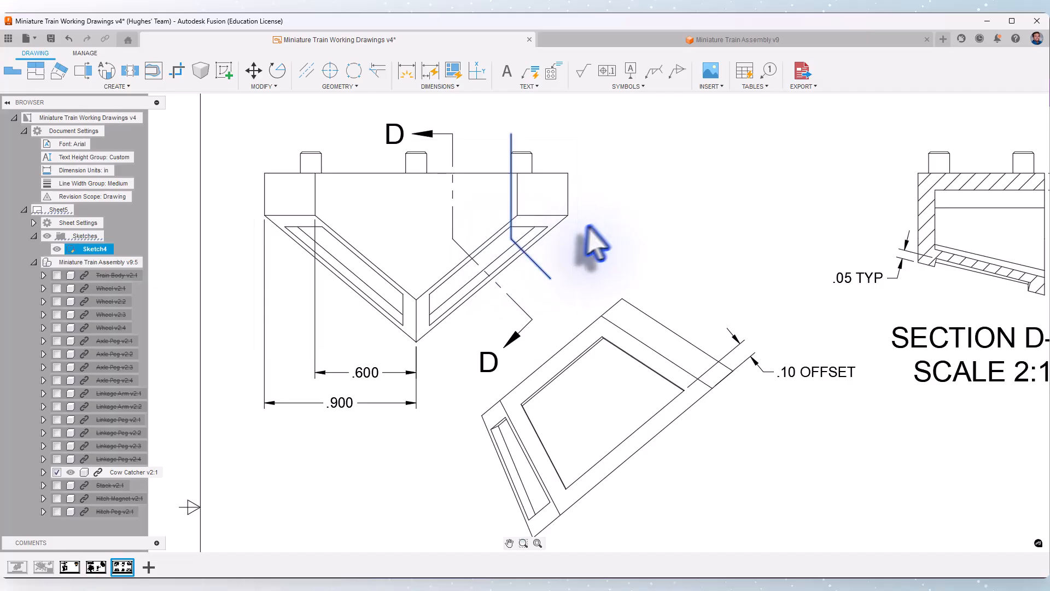
key("Delete")
scroll(301, 233, "down", 5)
scroll(292, 219, "down", 1)
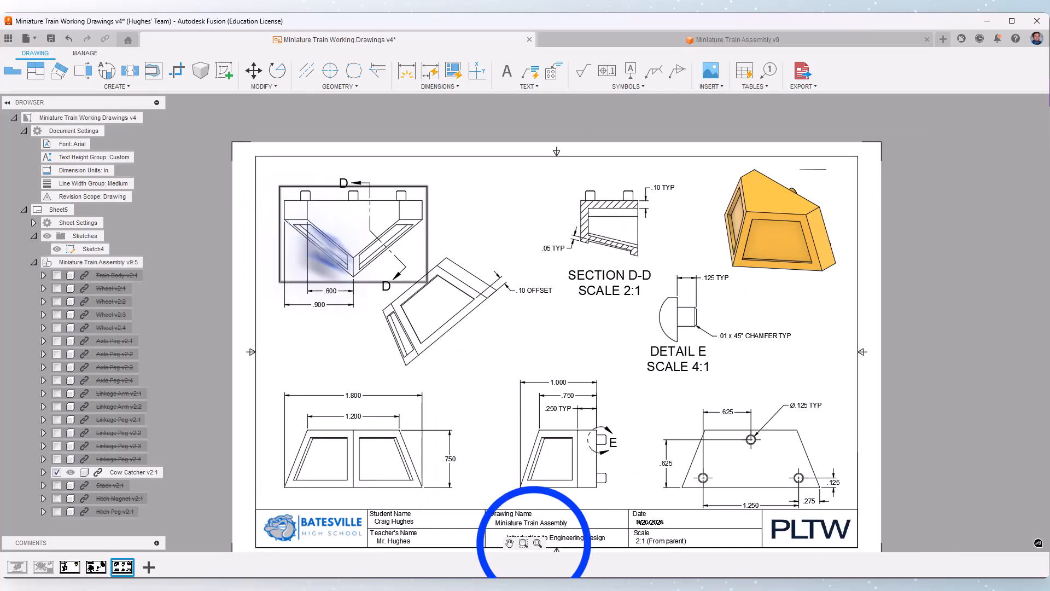
left_click(537, 542)
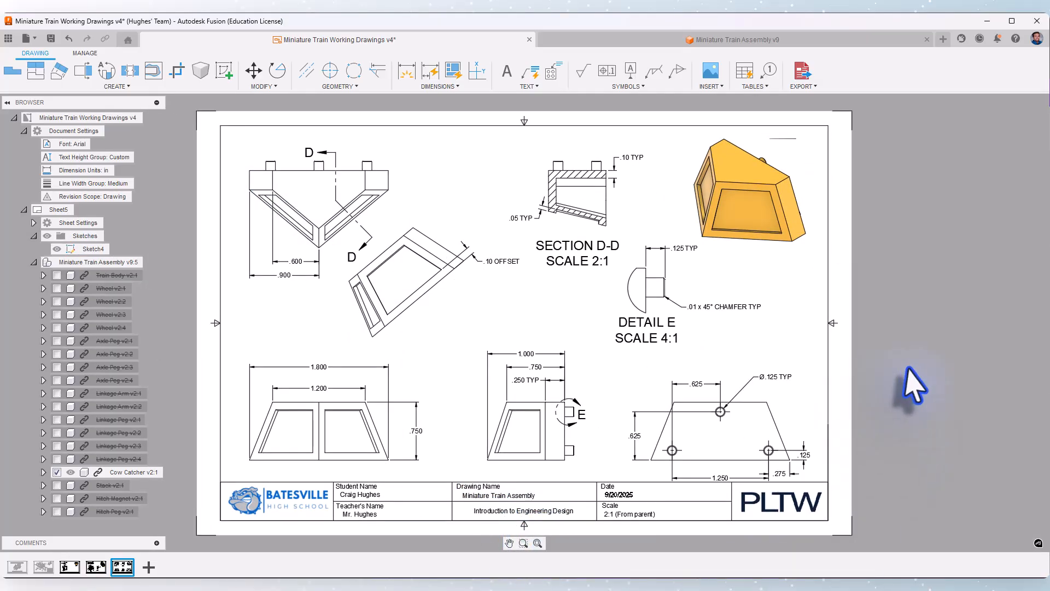